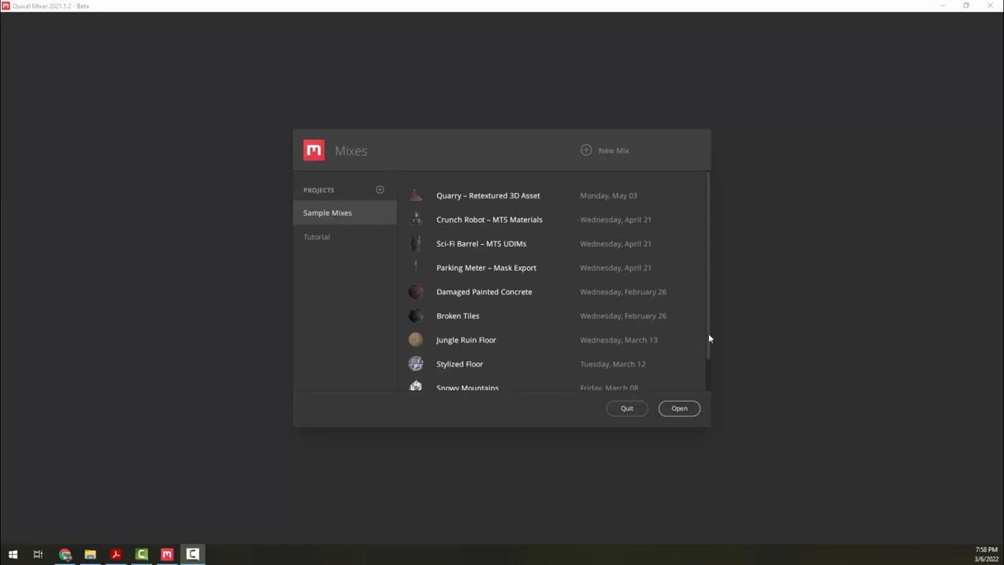
Step: Create a new project named MyGame
drag(708, 334, 708, 288)
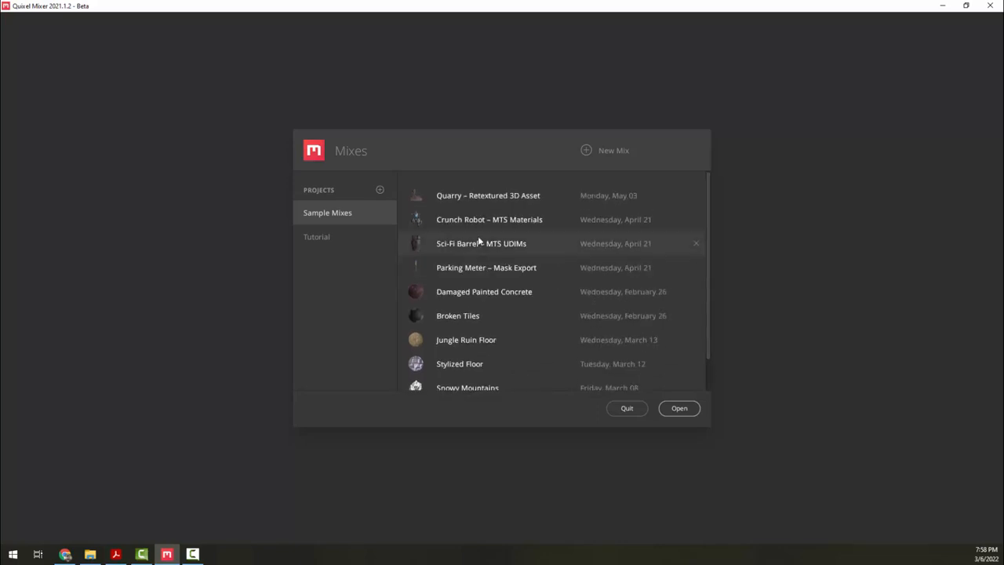
click(380, 190)
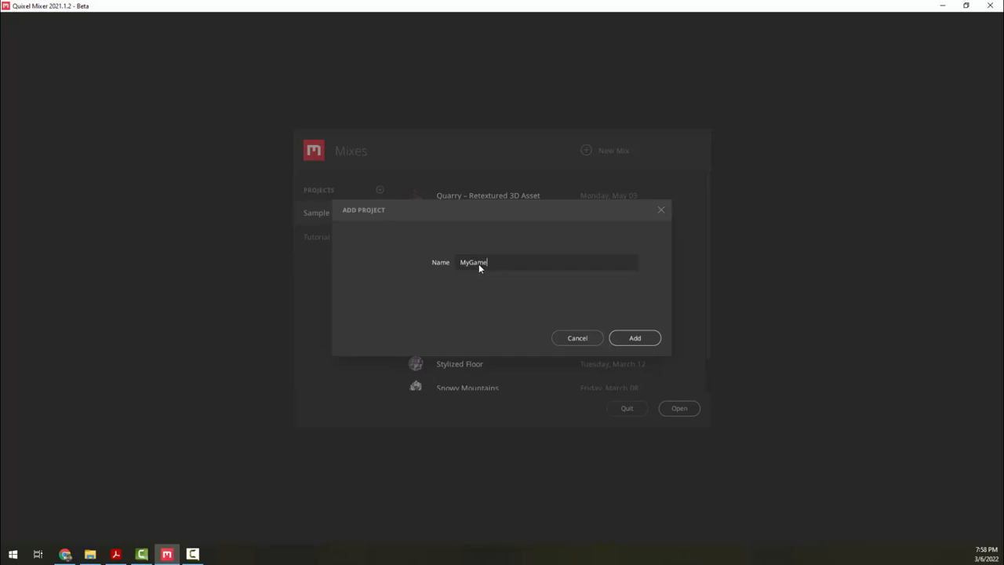
click(616, 337)
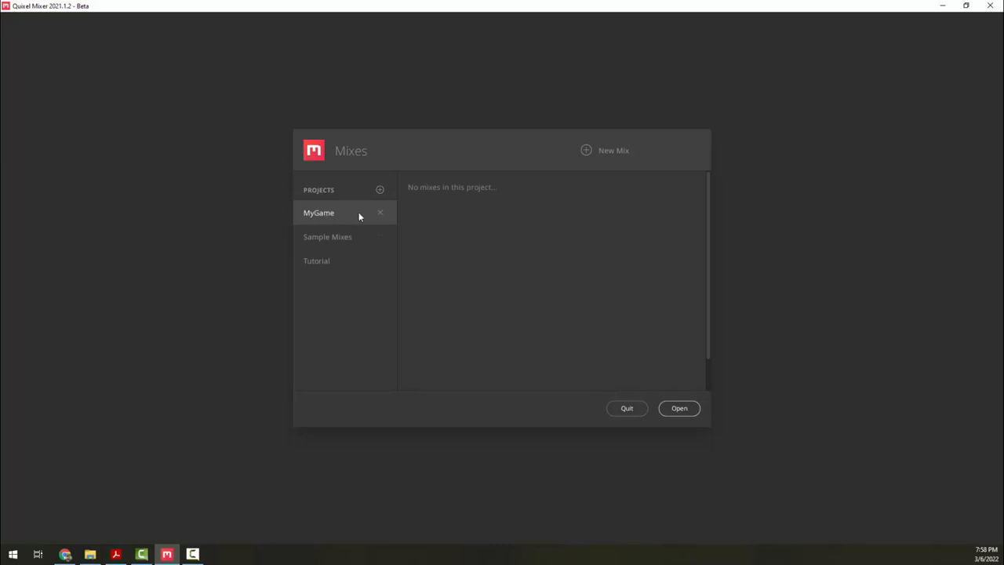
Step: Create a new mix named TutorialPlane in the MyGame project with a working resolution of 2048 px
click(586, 150)
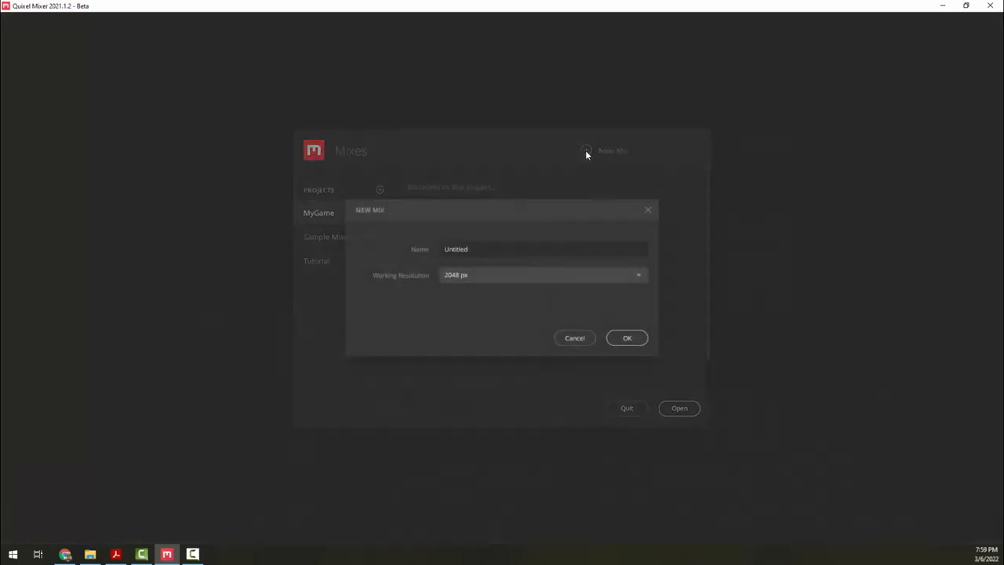
drag(486, 249, 420, 251)
text(TutorialPlane)
click(473, 276)
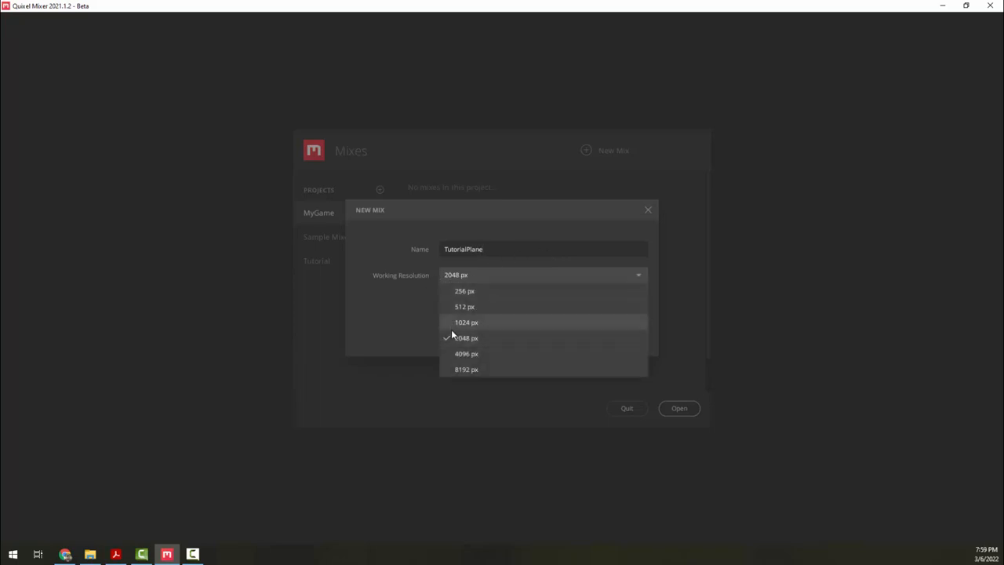
click(471, 339)
click(488, 272)
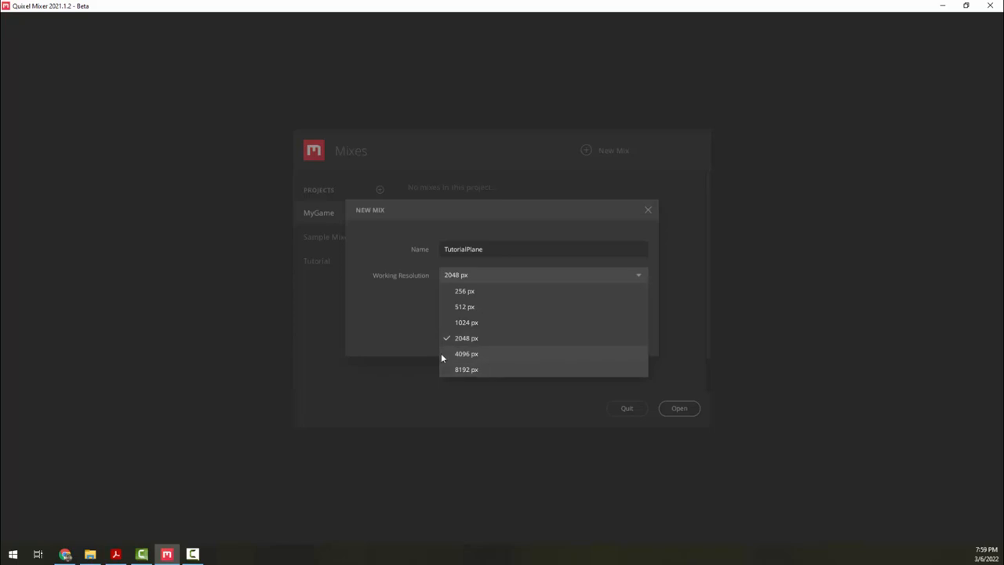
click(385, 324)
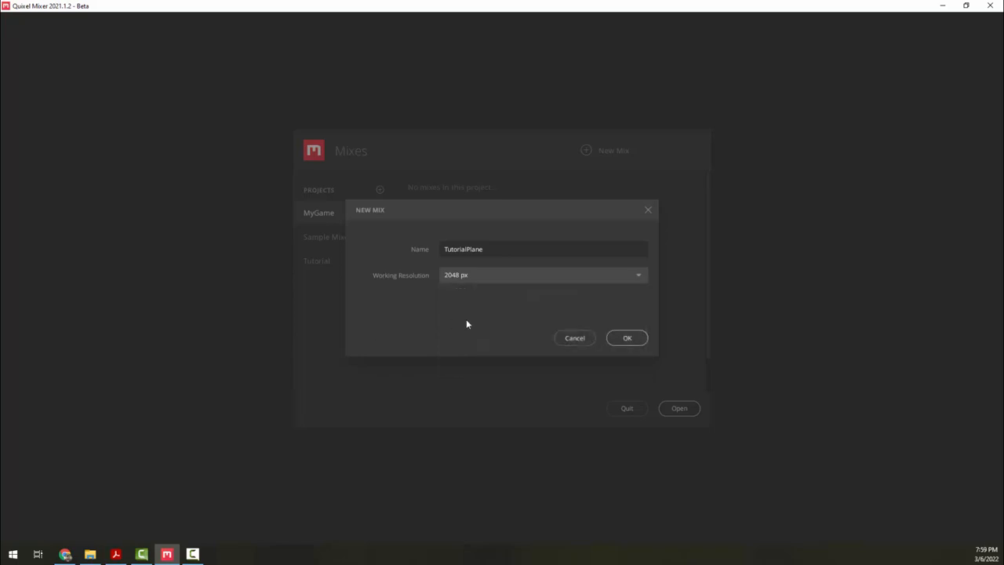
click(628, 338)
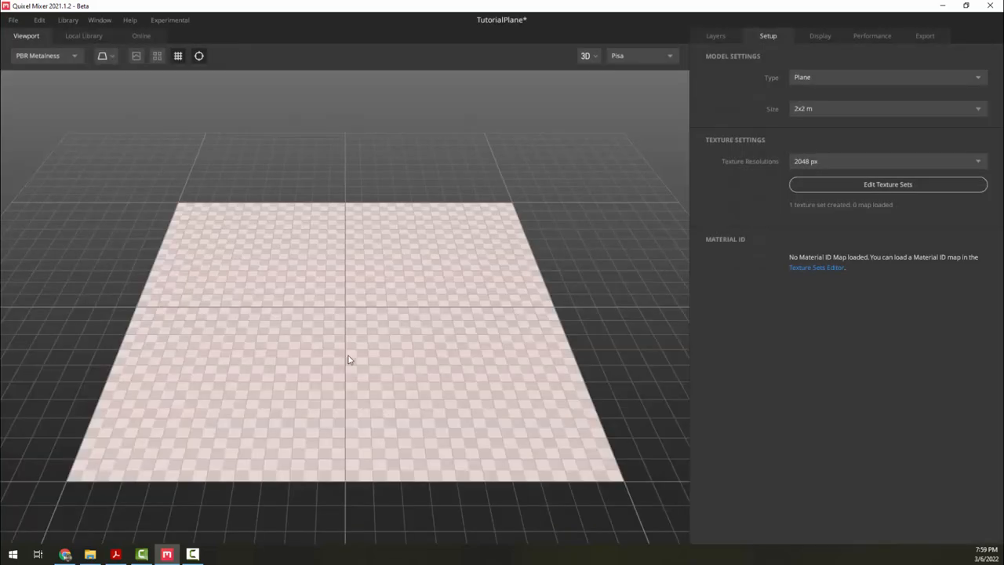
Step: Examine the blank plane in the 3D viewport from different angles and distances
middle_drag(321, 294, 366, 289)
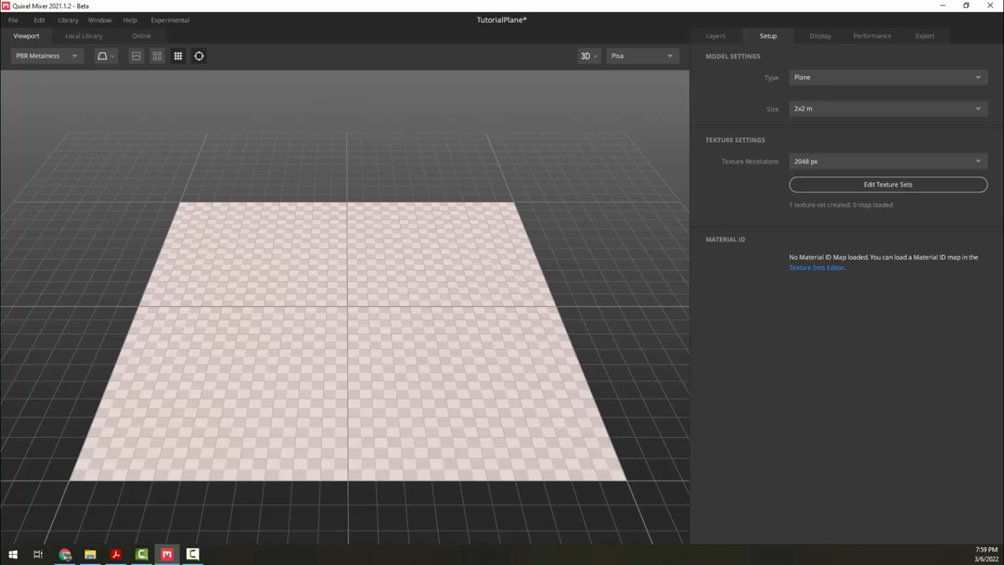
middle_drag(510, 287, 476, 276)
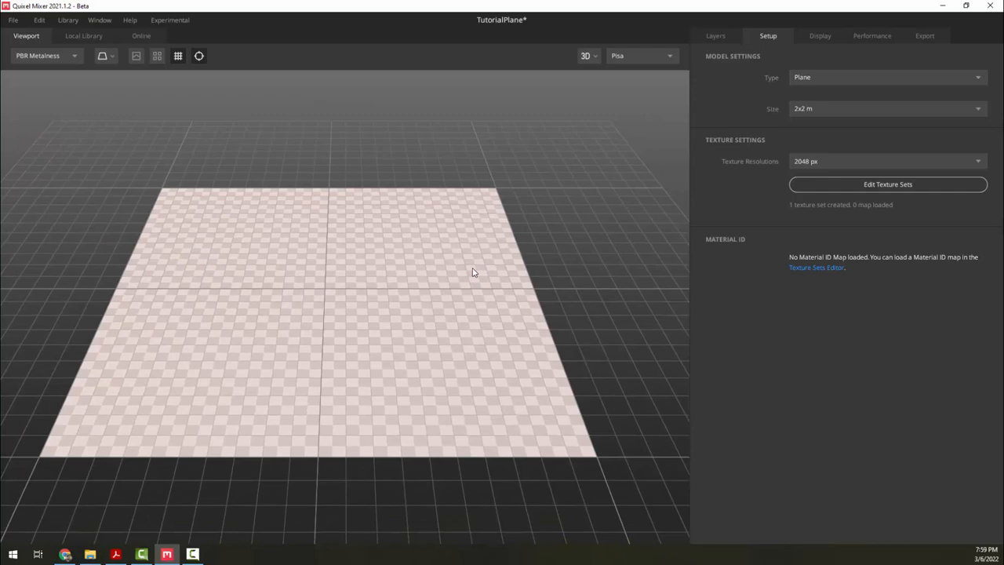
mouse_move(320, 300)
middle_down()
mouse_move(285, 316)
mouse_move(353, 260)
mouse_move(298, 295)
mouse_move(347, 335)
mouse_move(360, 331)
mouse_move(336, 341)
mouse_move(313, 322)
mouse_move(340, 326)
mouse_move(332, 307)
middle_up()
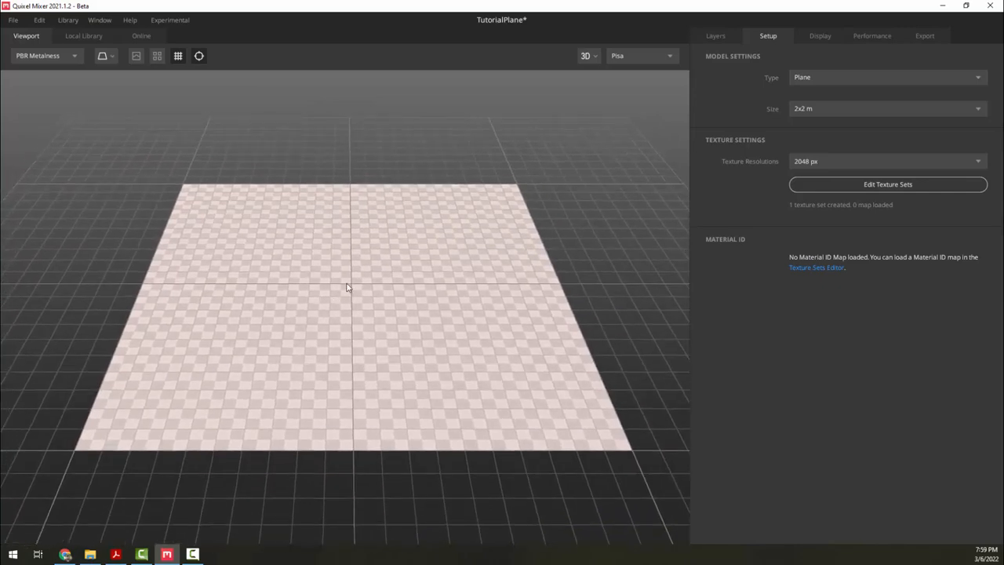
drag(348, 288, 330, 272)
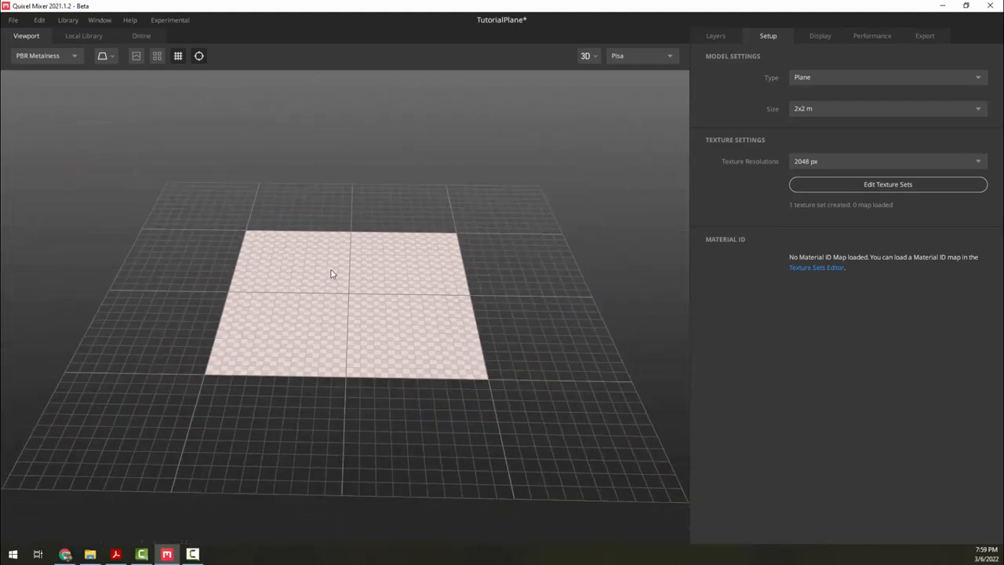
scroll(330, 272, up, 5)
scroll(330, 272, down, 2)
scroll(331, 272, up, 2)
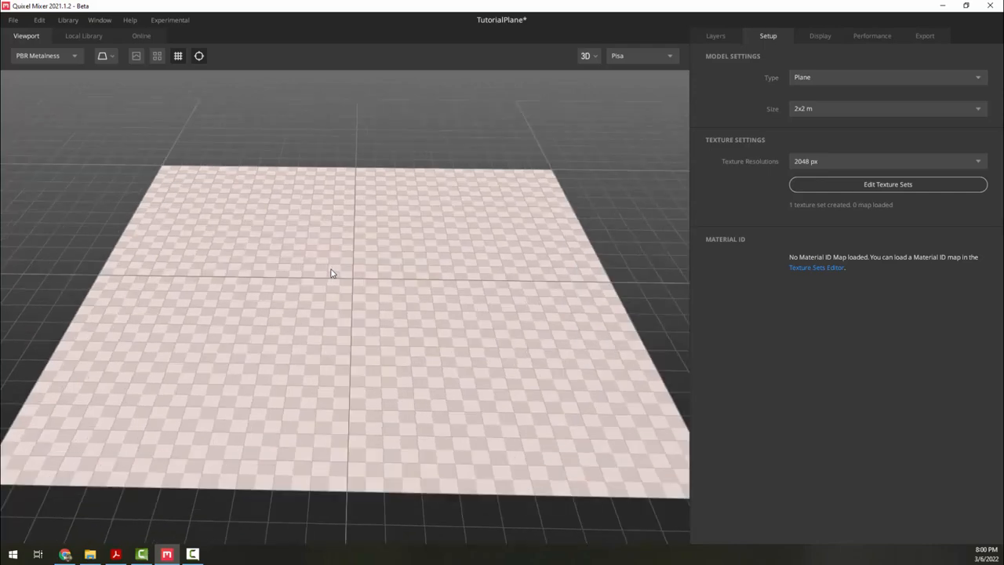
middle_drag(330, 273, 379, 301)
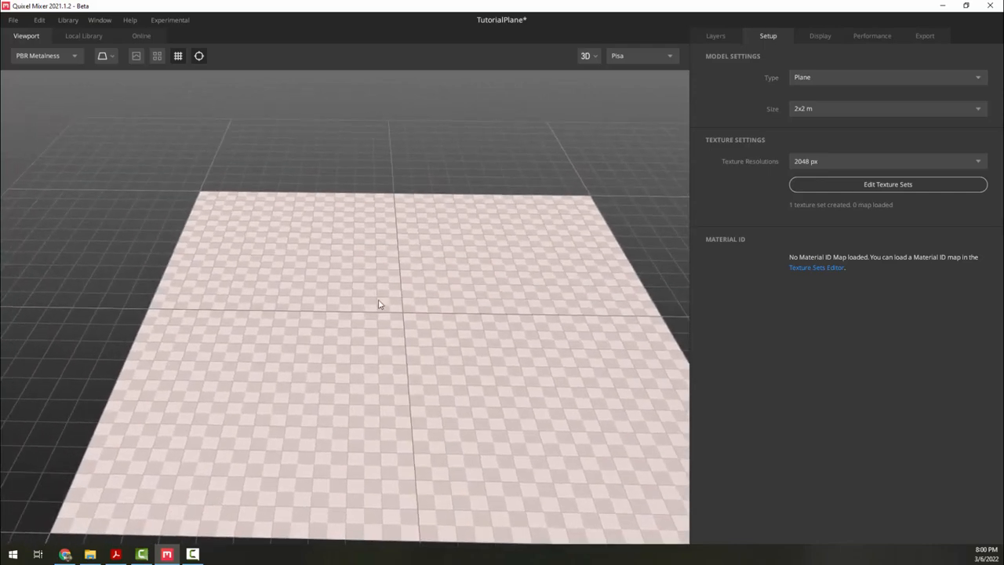
Step: Review the viewport's available channel views, preview model shapes and grid display
click(71, 57)
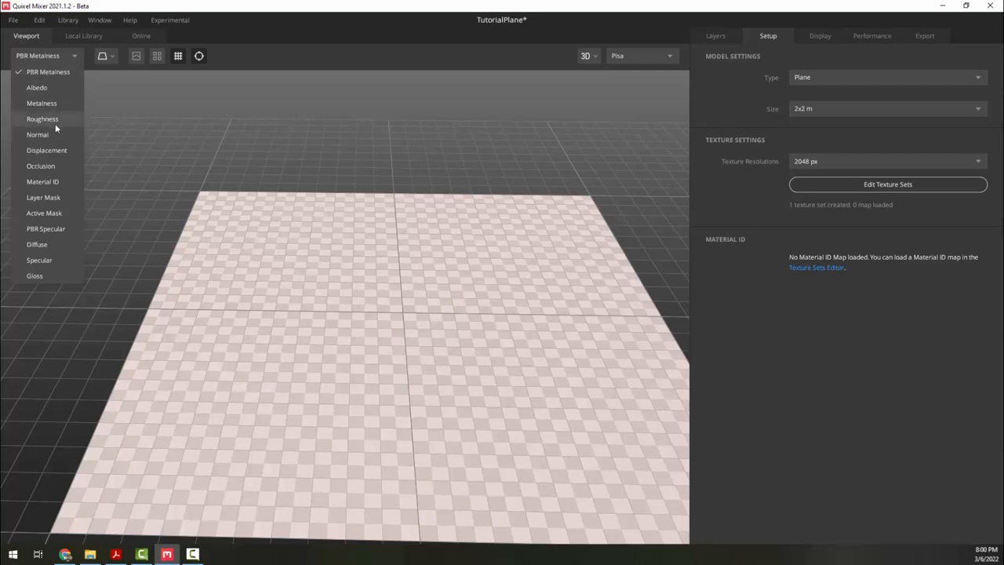
click(250, 55)
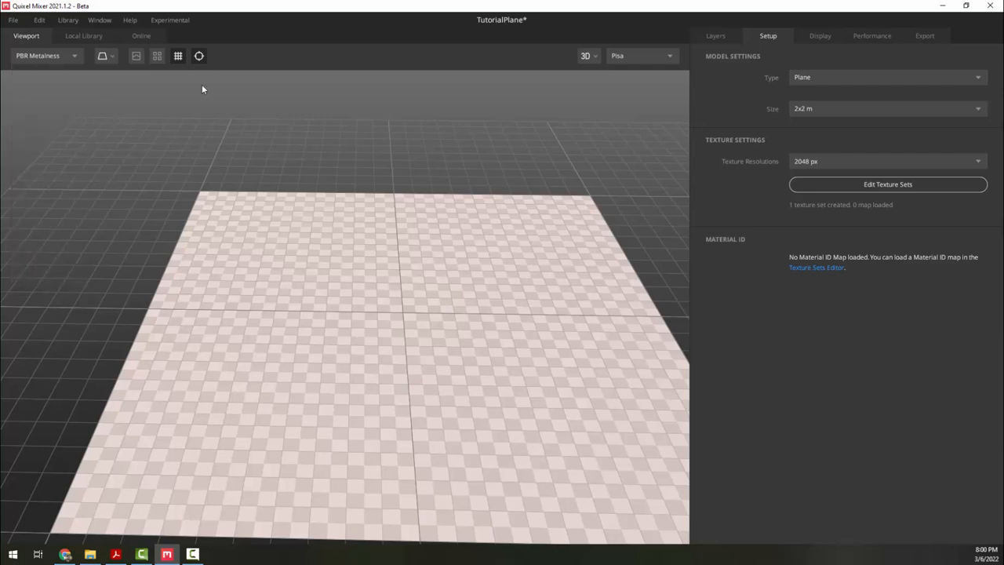
drag(276, 218, 193, 150)
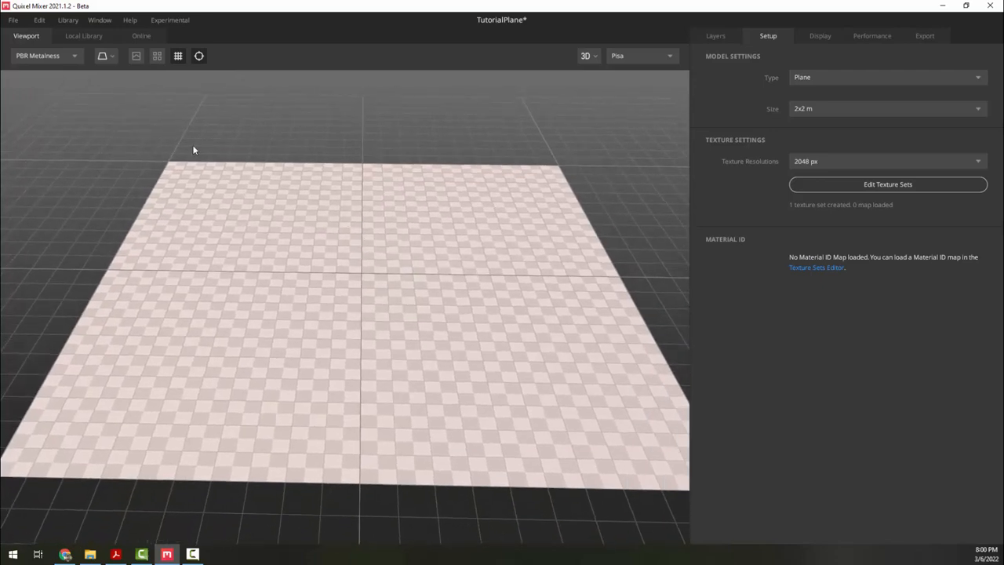
click(106, 56)
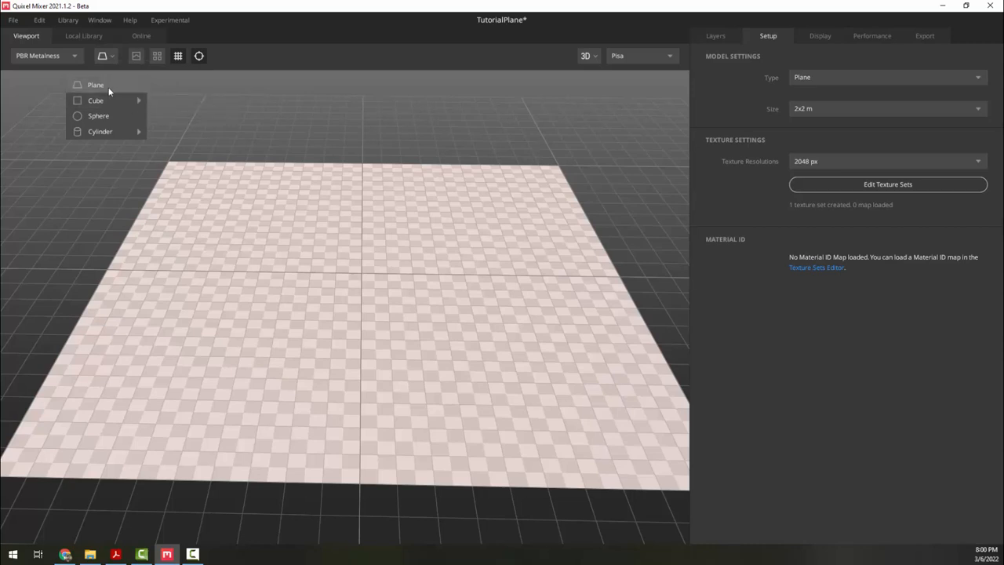
mouse_move(109, 131)
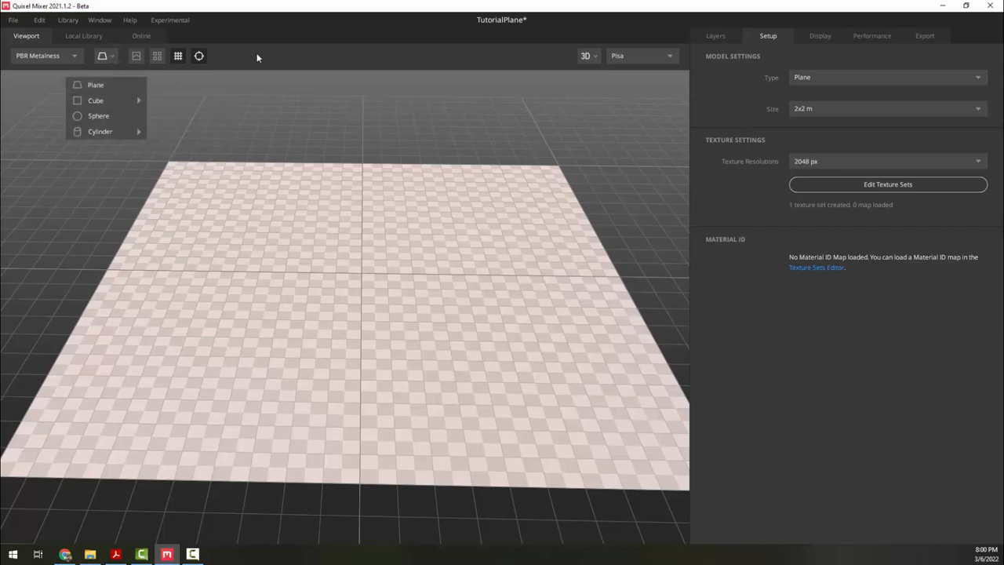
click(281, 55)
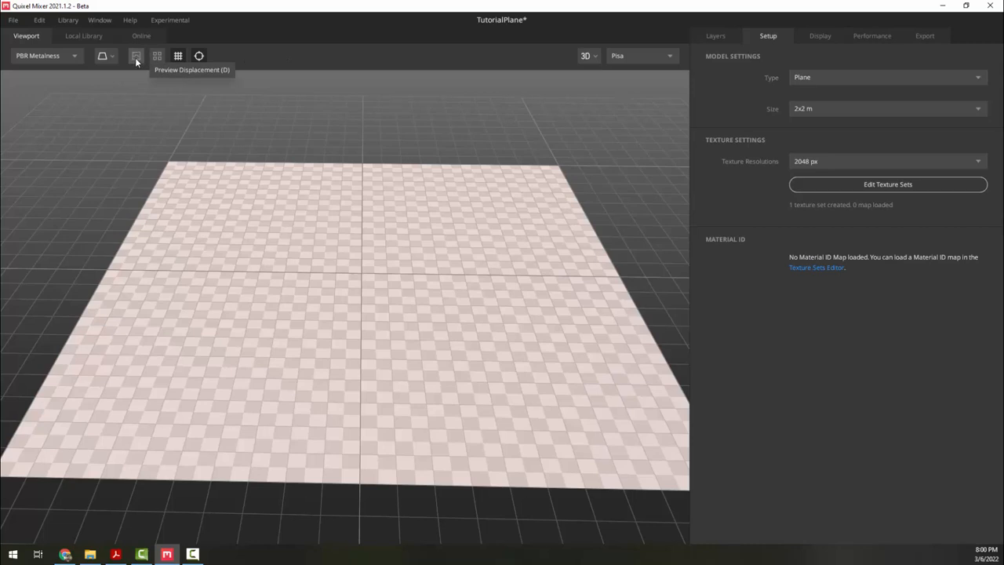
click(179, 57)
click(179, 56)
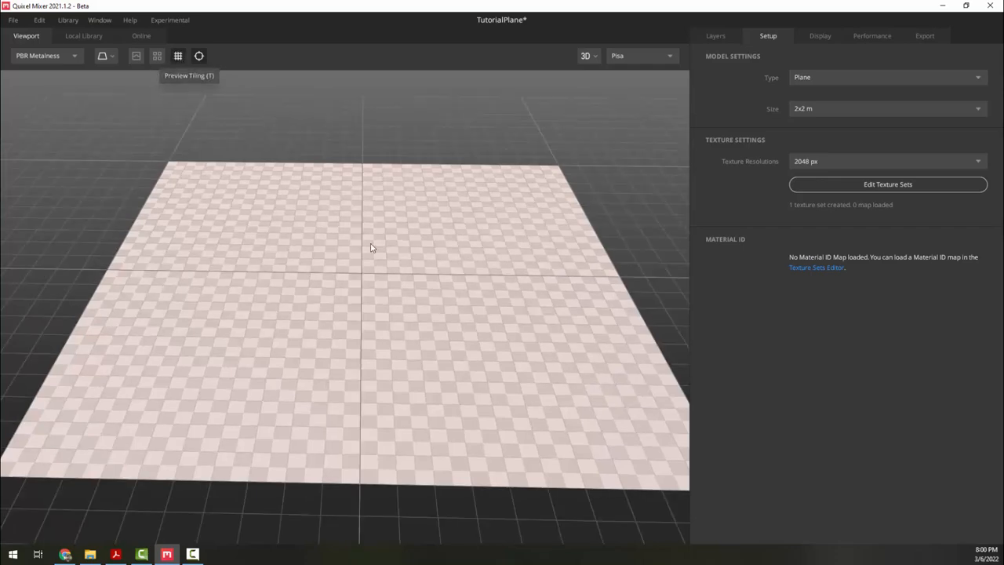
drag(371, 246, 316, 321)
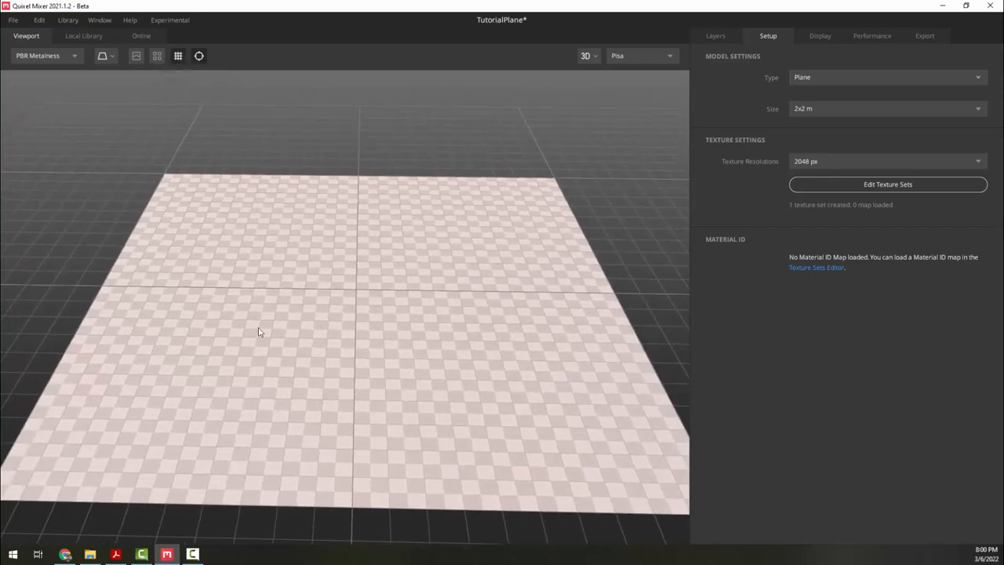
Step: Browse the local and online asset libraries with their categories, and return to the plane in the viewport
click(80, 35)
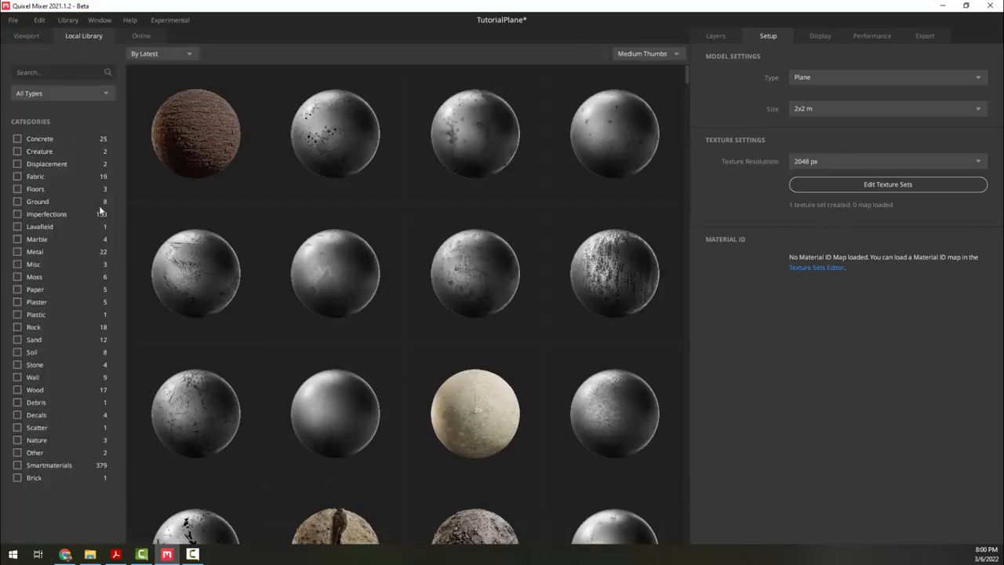
click(139, 35)
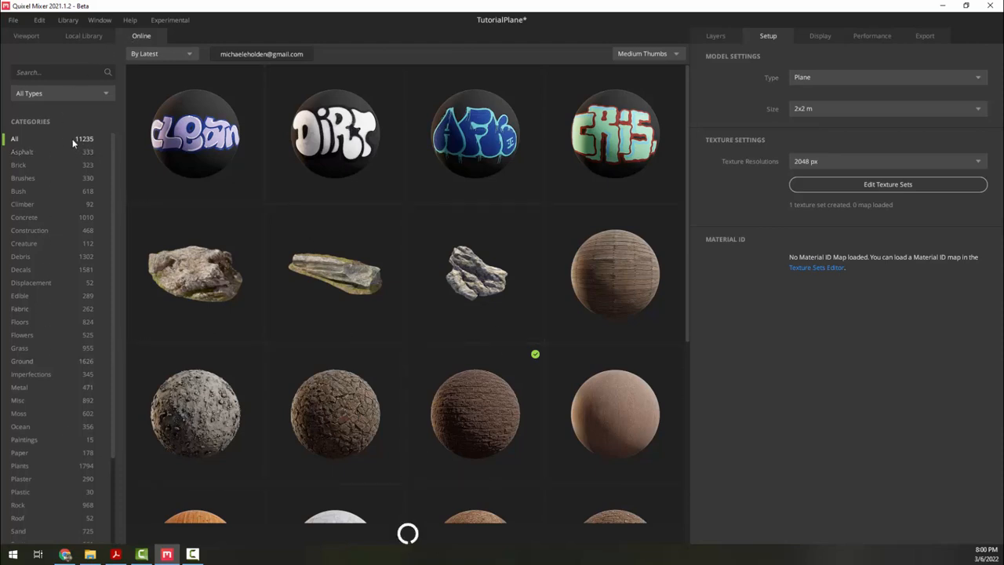
scroll(72, 157, down, 3)
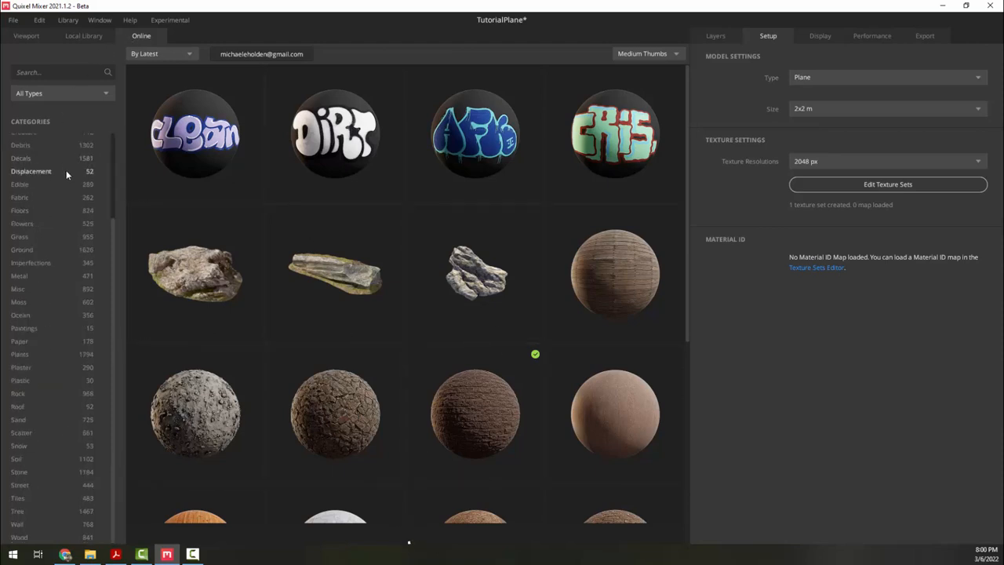
scroll(63, 208, up, 3)
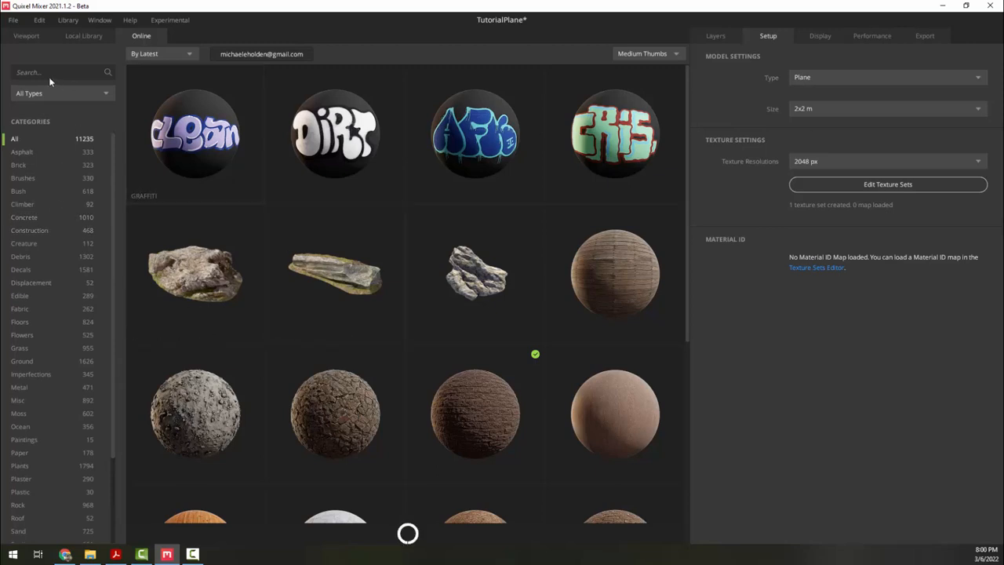
click(34, 36)
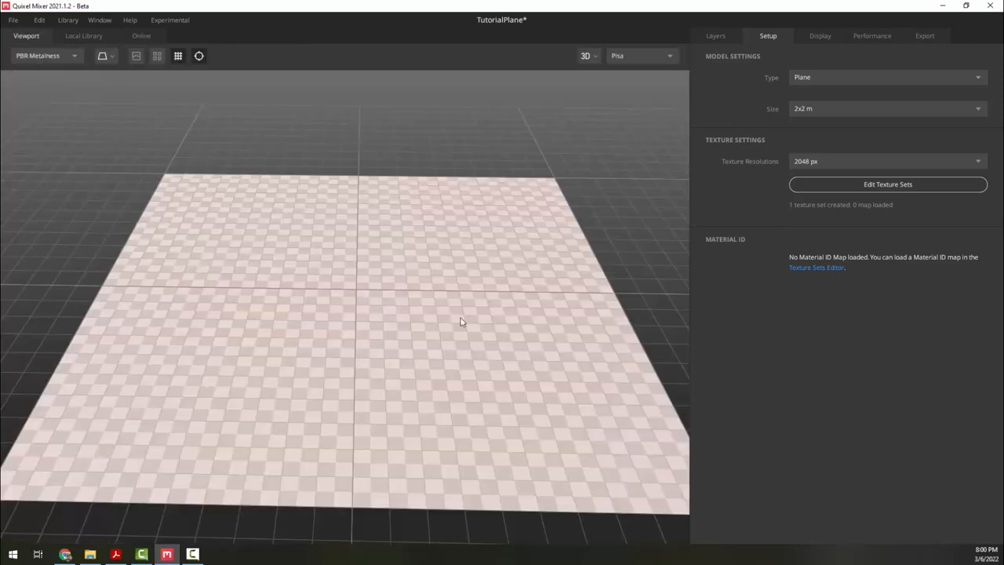
scroll(461, 318, up, 3)
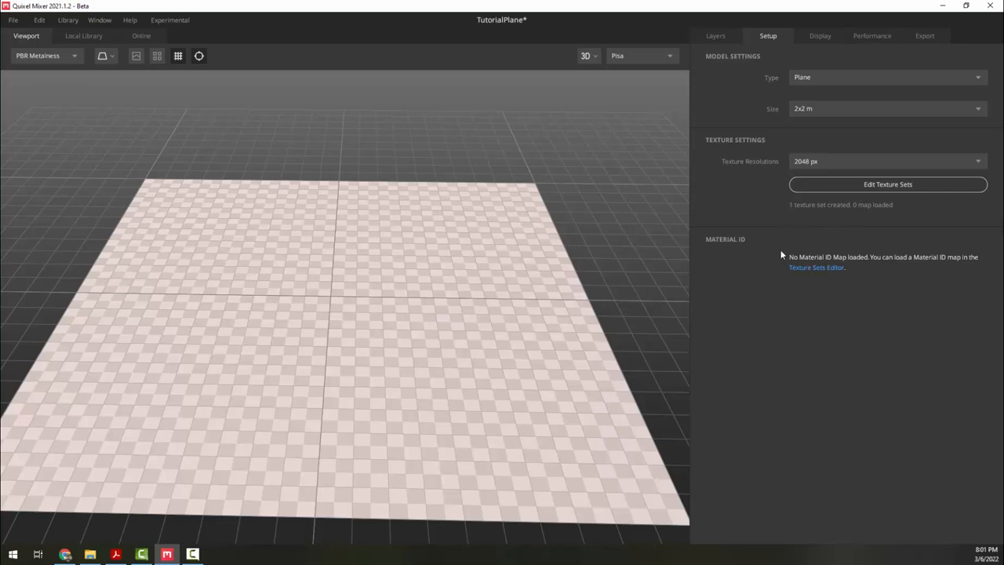
drag(408, 267, 406, 287)
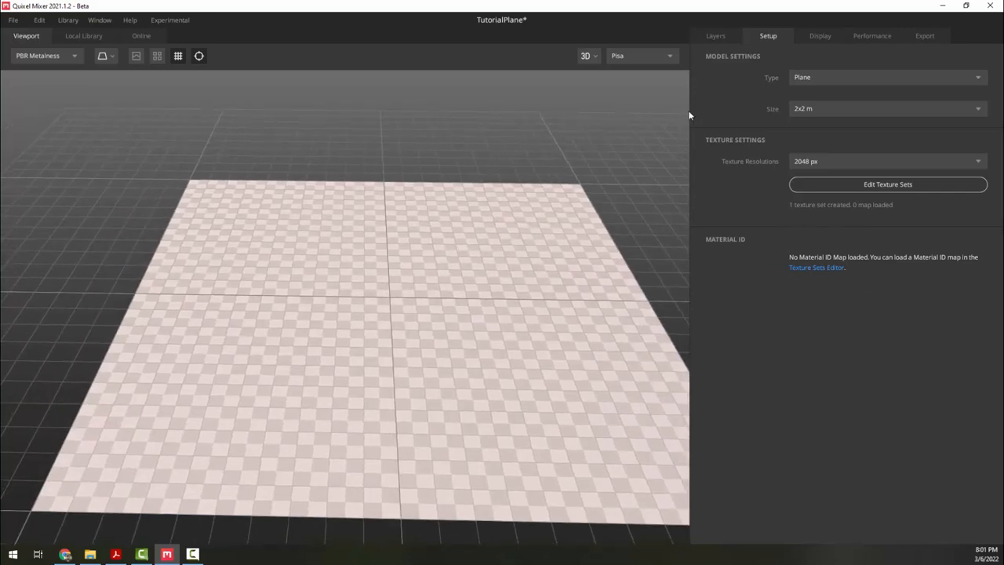
Step: Add the Decorative Brick Wall surface from the local library as a layer and inspect it on the plane
click(714, 37)
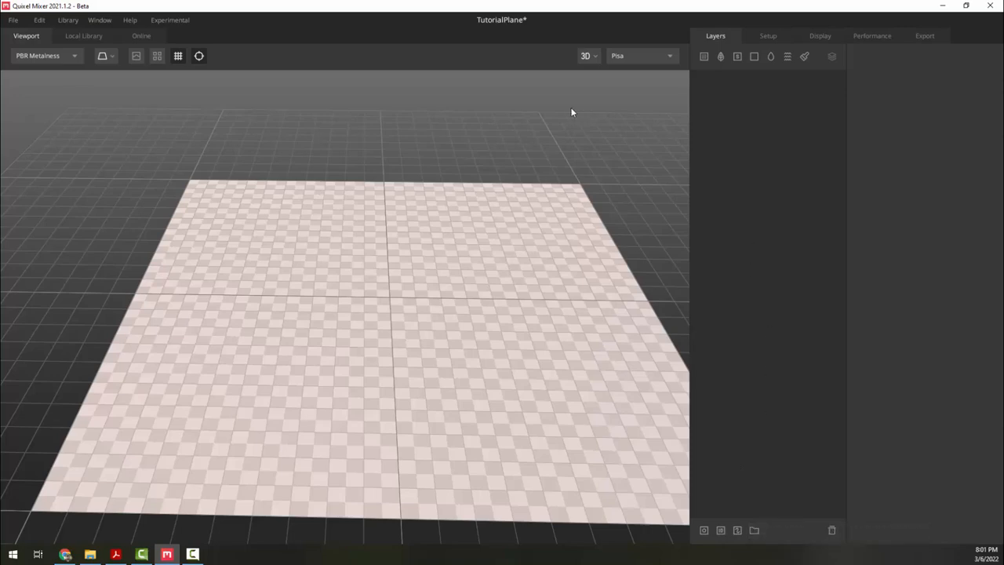
click(703, 56)
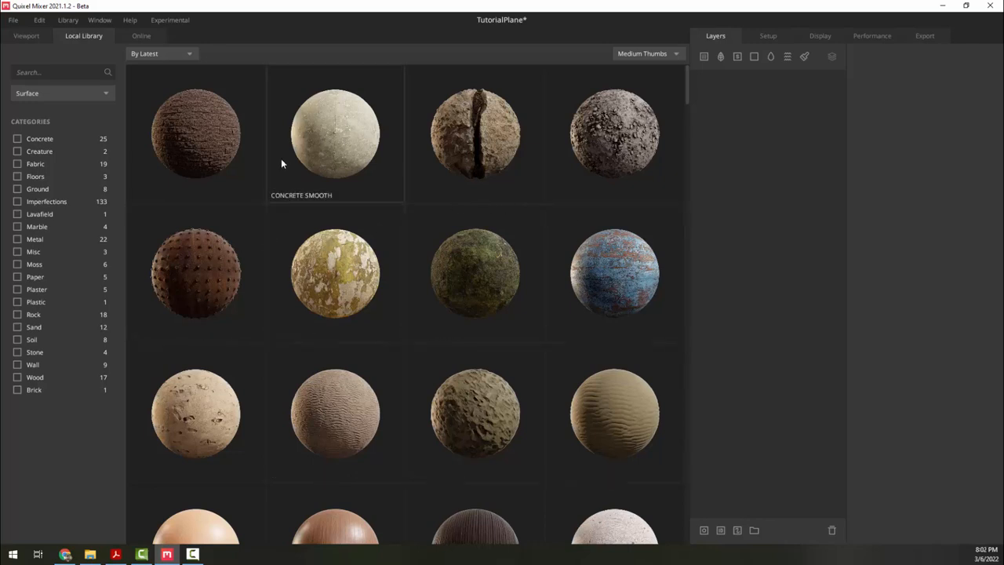
click(17, 177)
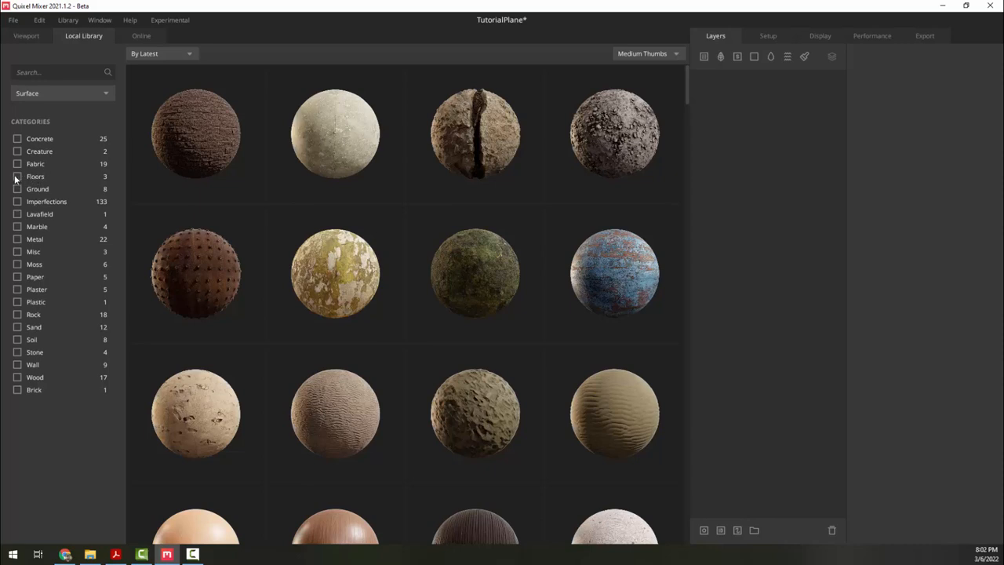
click(18, 177)
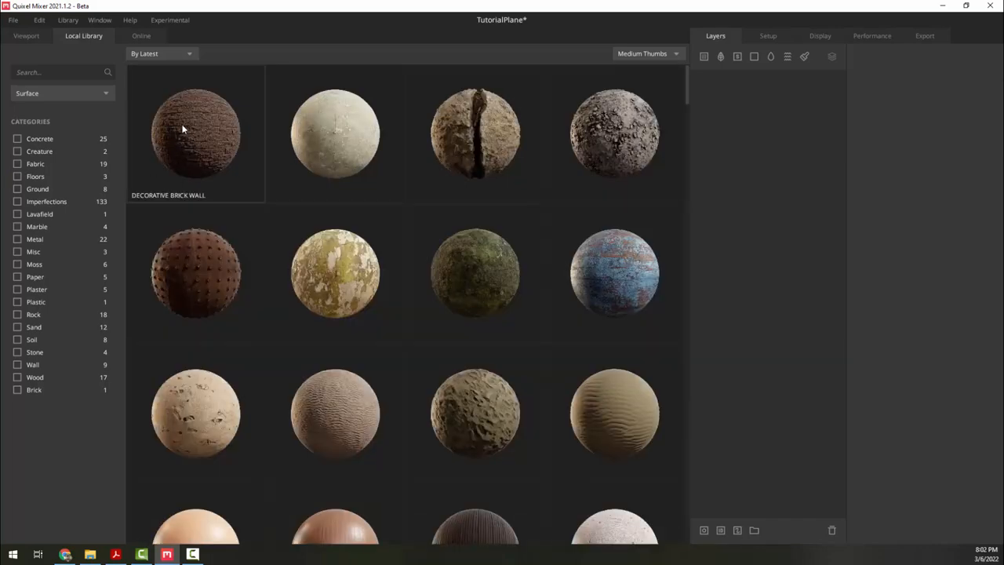
drag(182, 130, 721, 114)
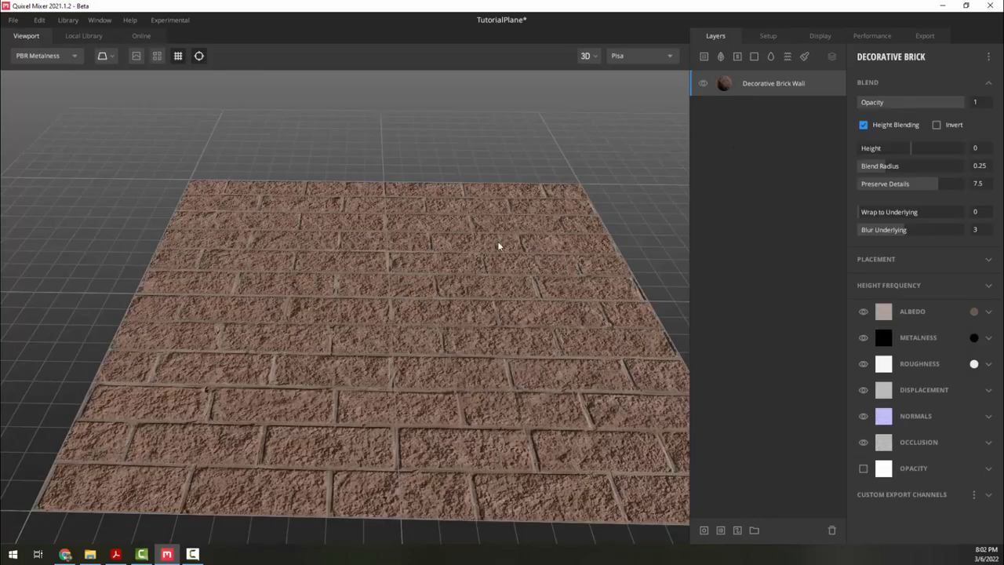
middle_drag(380, 326, 359, 309)
drag(359, 309, 459, 342)
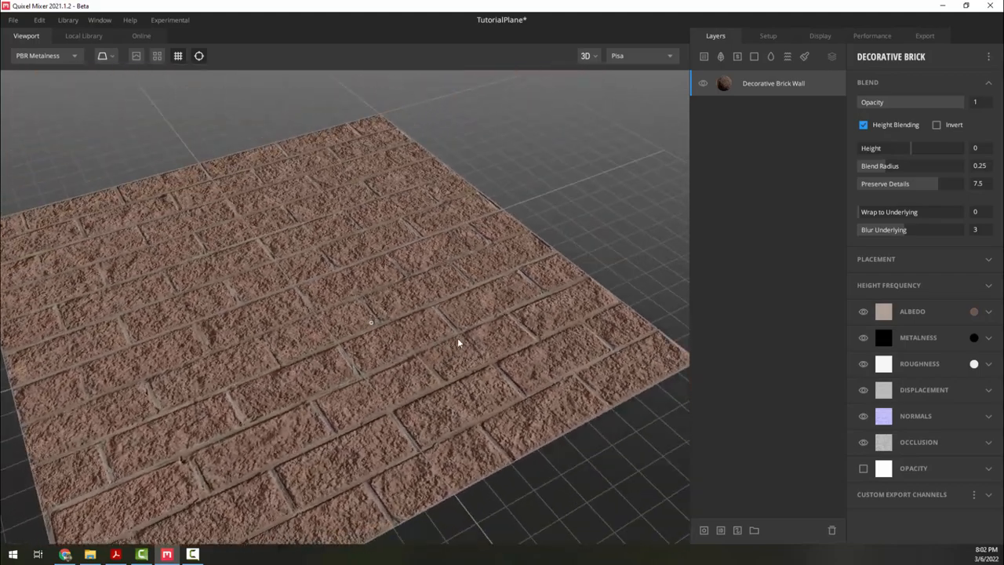
Step: Examine the brick wall surface on the plane up close, from a distance and from different angles
scroll(336, 299, up, 6)
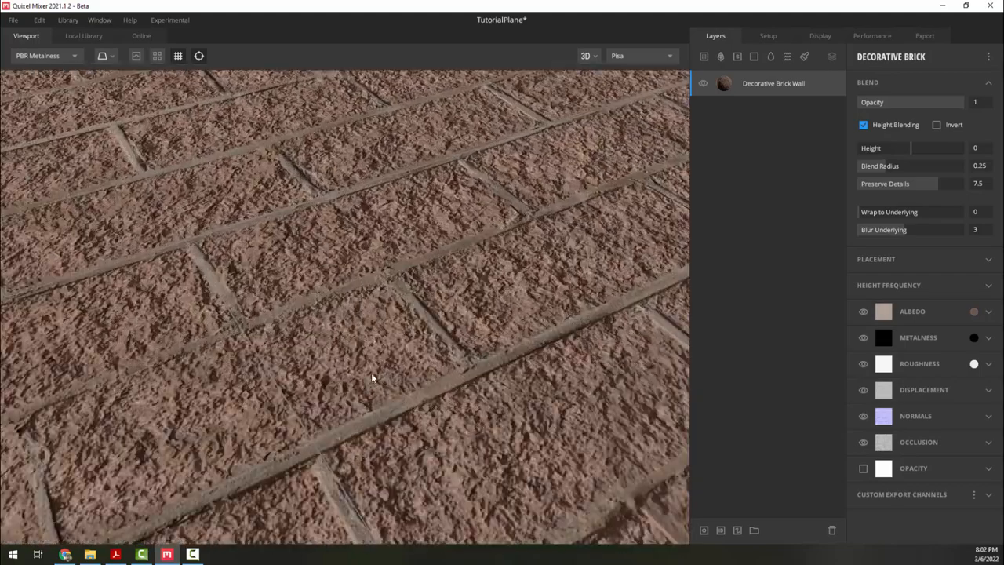
scroll(361, 406, down, 3)
middle_drag(356, 423, 404, 417)
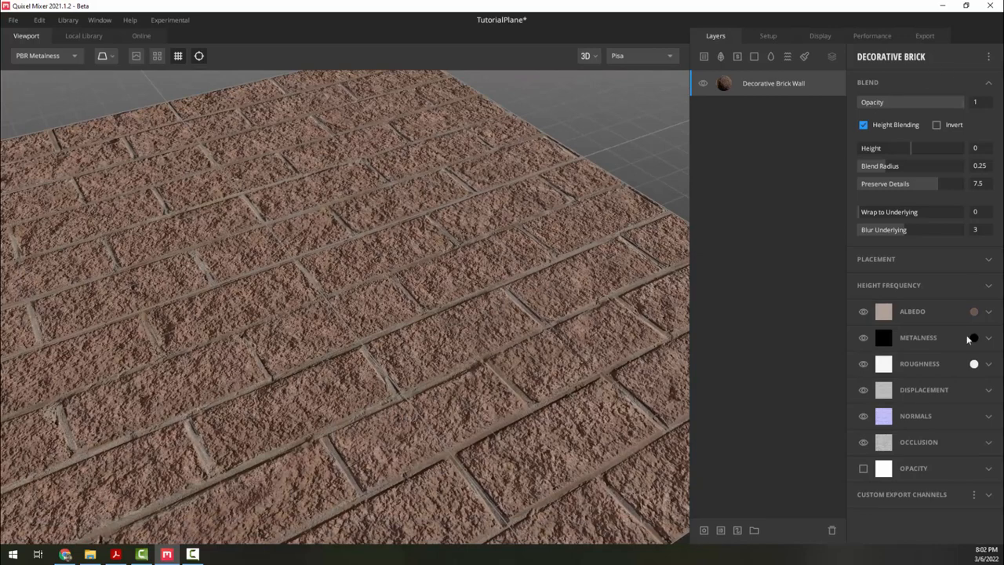
scroll(388, 247, down, 5)
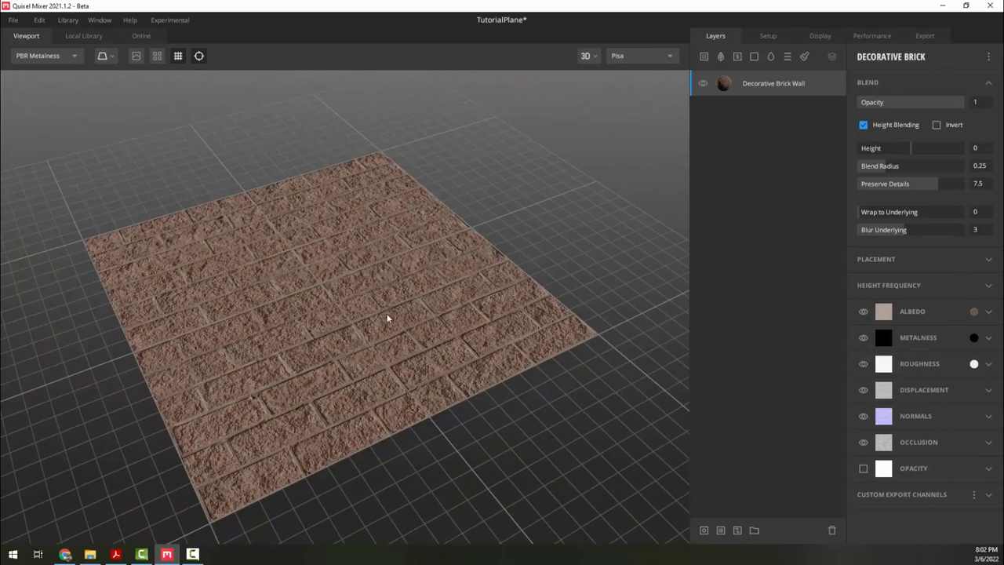
scroll(388, 319, up, 4)
mouse_move(389, 368)
alt+mouse_down()
mouse_move(461, 388)
mouse_move(386, 357)
alt+mouse_up()
scroll(353, 323, up, 3)
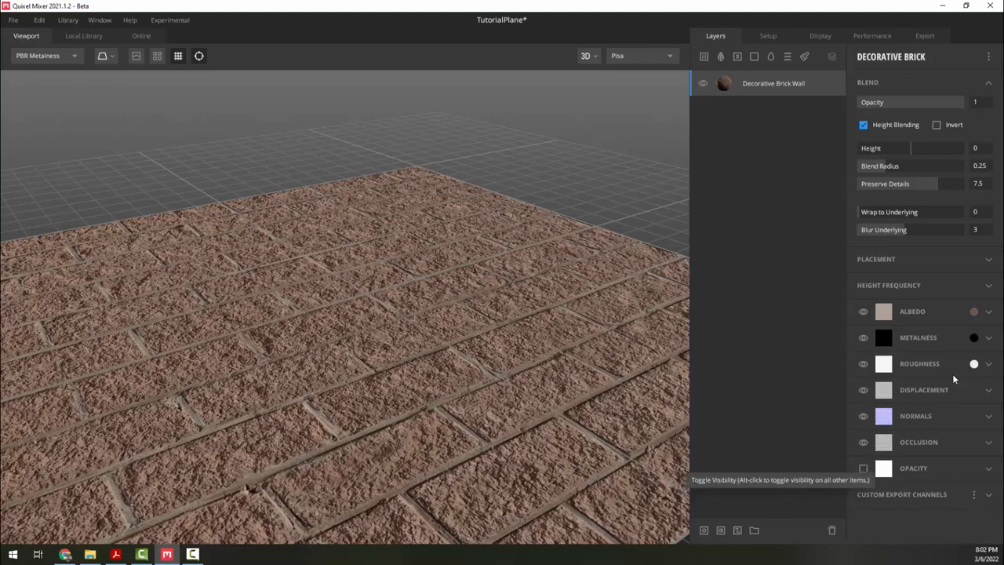
drag(491, 312, 357, 285)
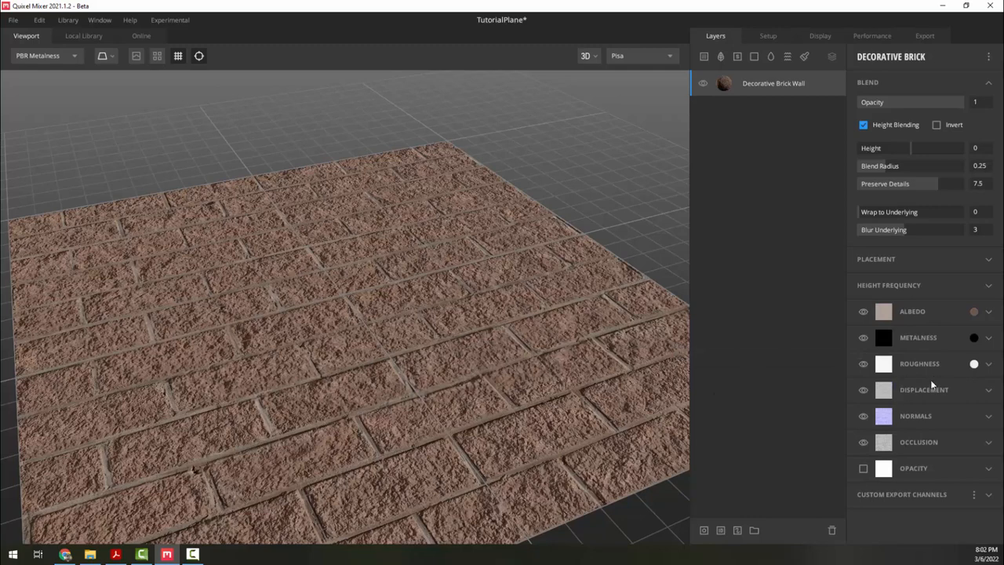
Step: Change the albedo color of the Decorative Brick Wall layer to a bright orange and inspect the plane
click(973, 312)
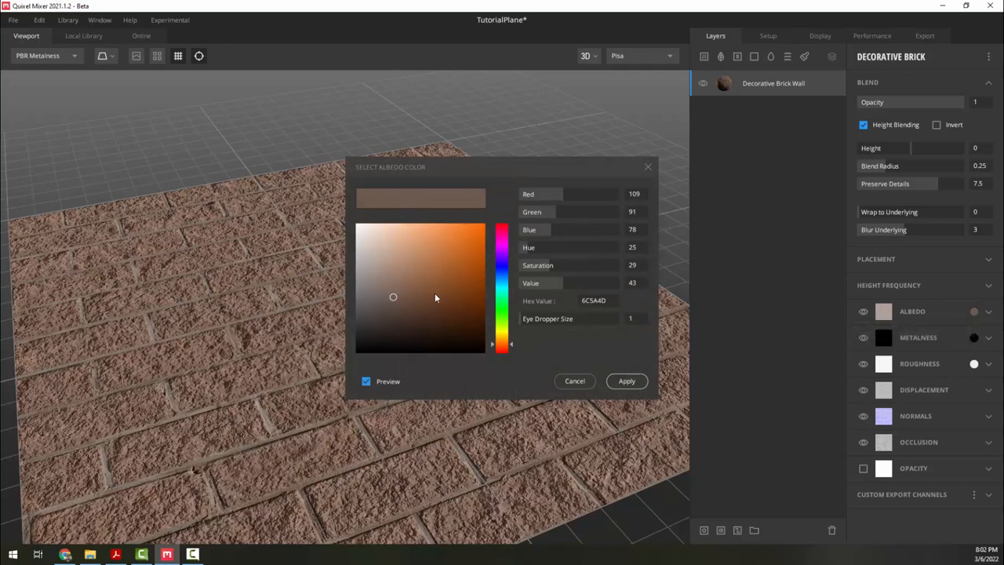
drag(434, 294, 436, 251)
click(640, 384)
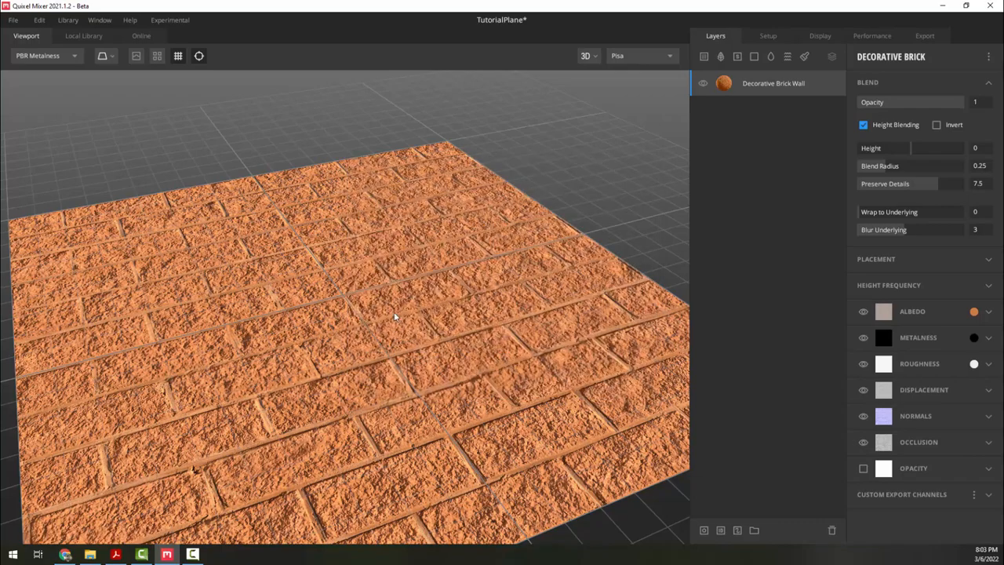
middle_drag(462, 315, 581, 288)
drag(474, 387, 533, 326)
middle_drag(533, 326, 411, 326)
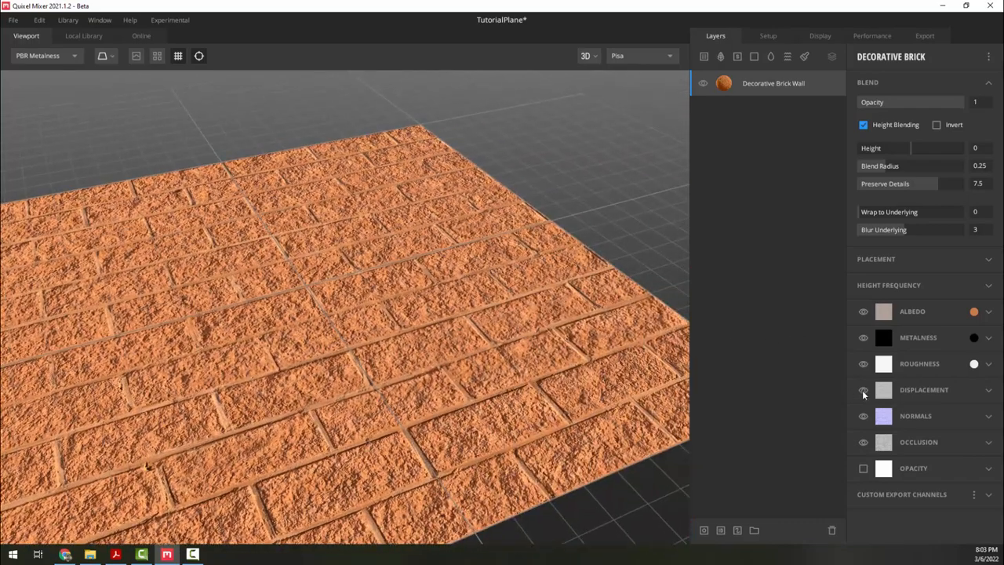
Step: Turn the brick layer's displacement, roughness and metalness channels off and back on to compare their effect on the plane
click(863, 390)
click(864, 364)
click(864, 338)
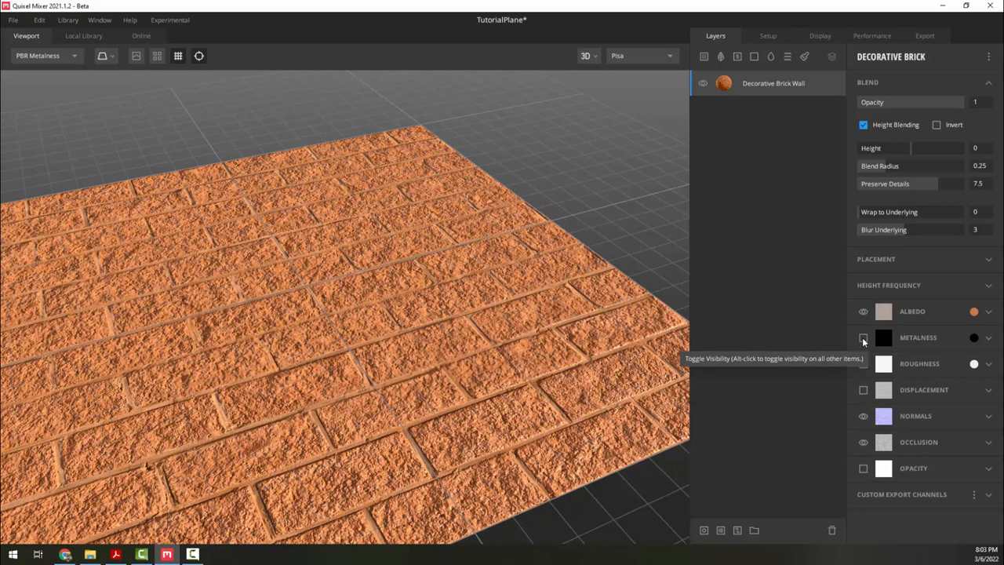
click(863, 339)
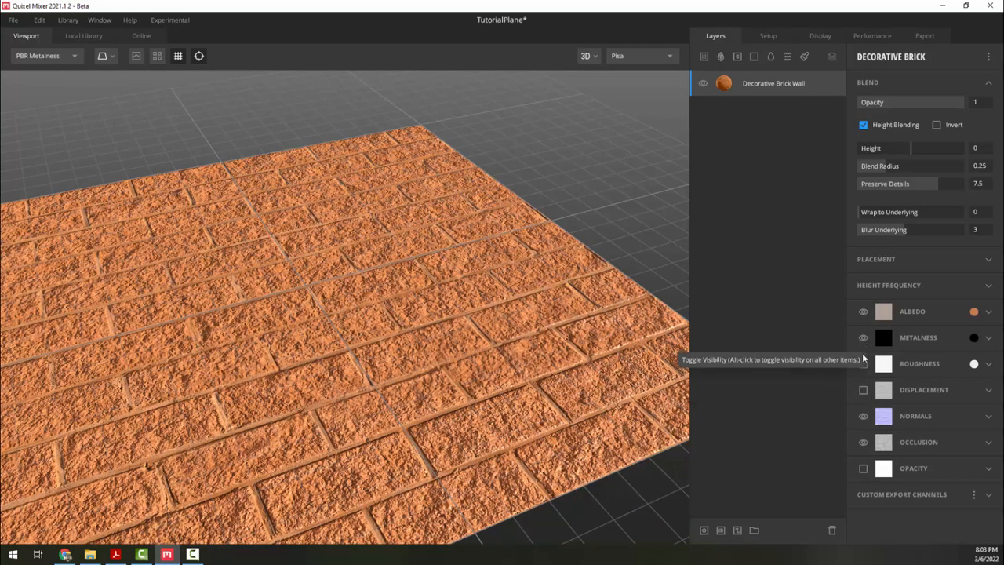
click(864, 364)
click(864, 390)
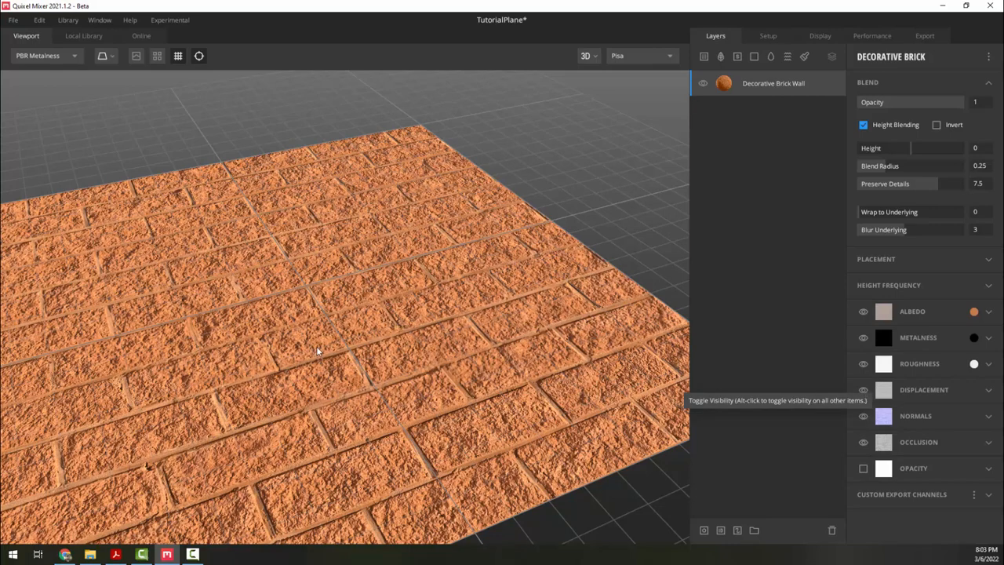
middle_drag(317, 347, 404, 371)
middle_drag(356, 302, 276, 303)
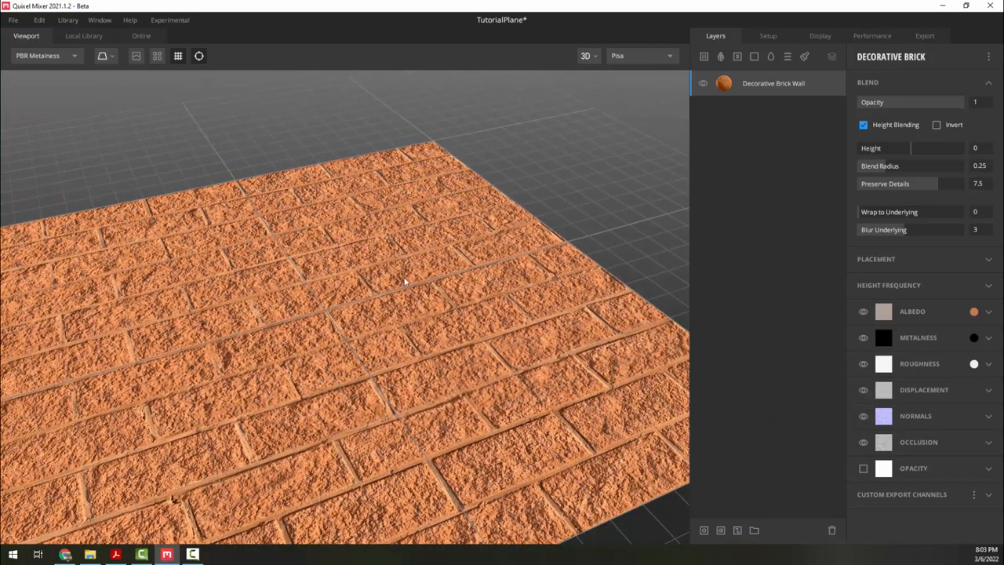
drag(405, 281, 422, 277)
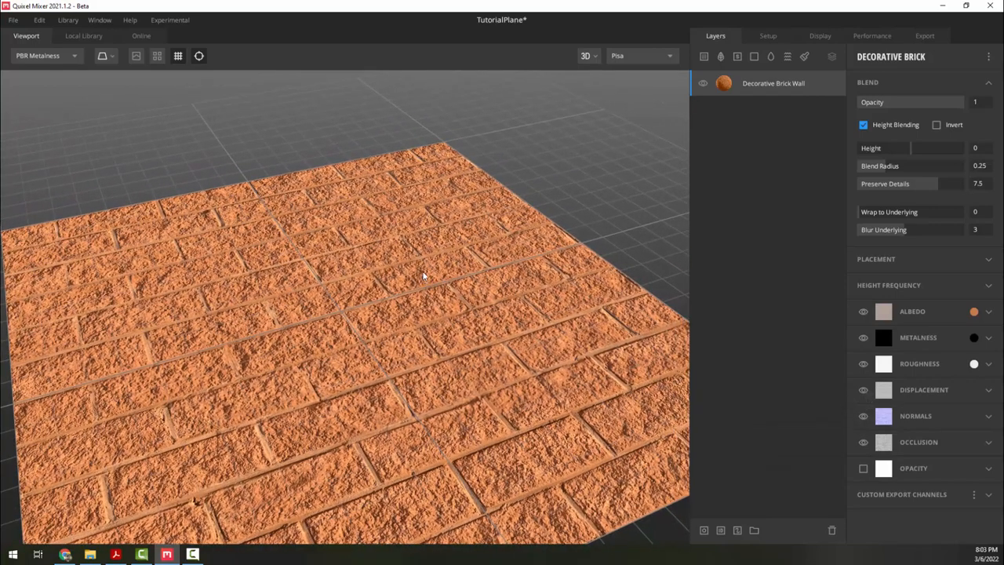
Step: Look at the brick texture in the 2D view and return to the 3D view
click(588, 56)
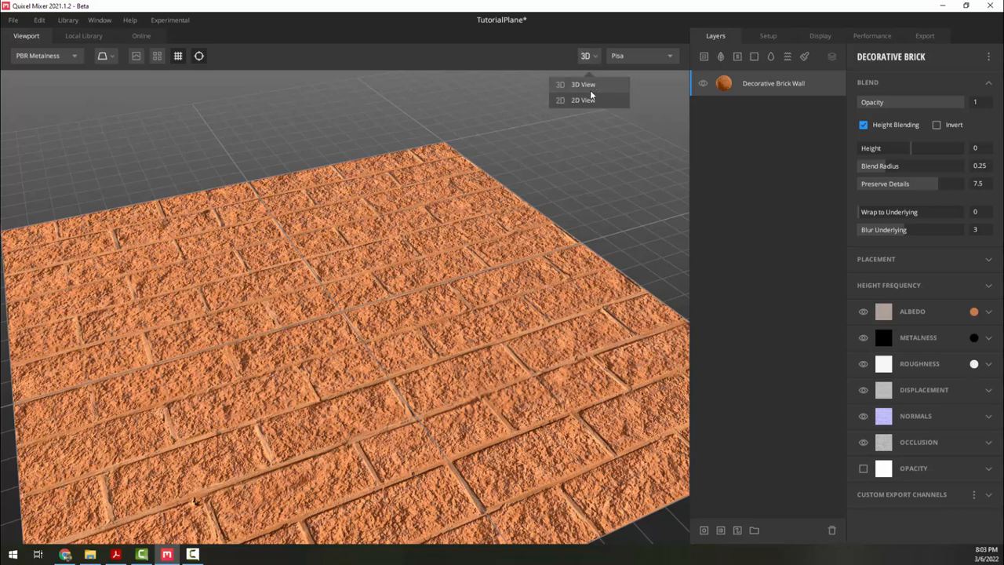
click(590, 98)
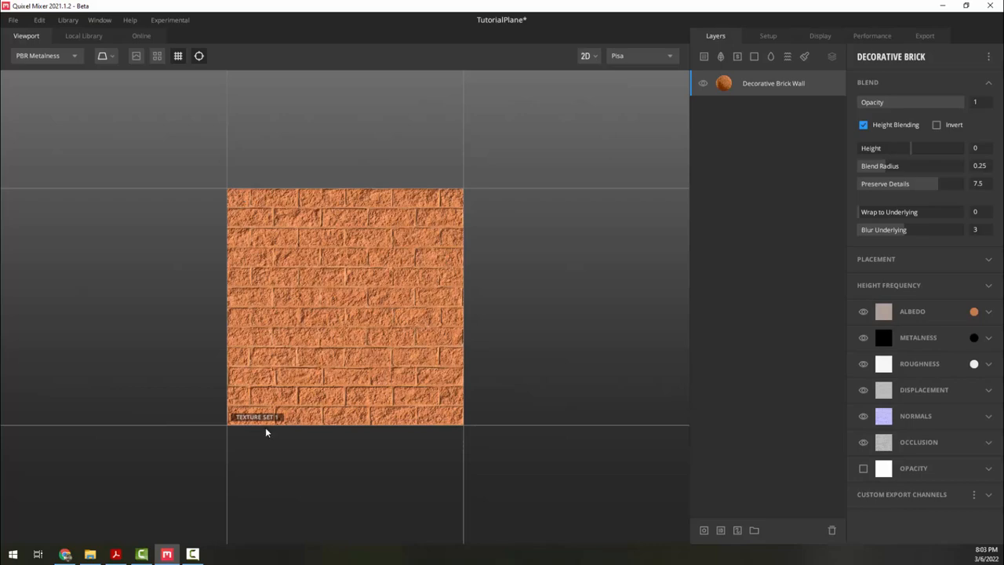
click(588, 56)
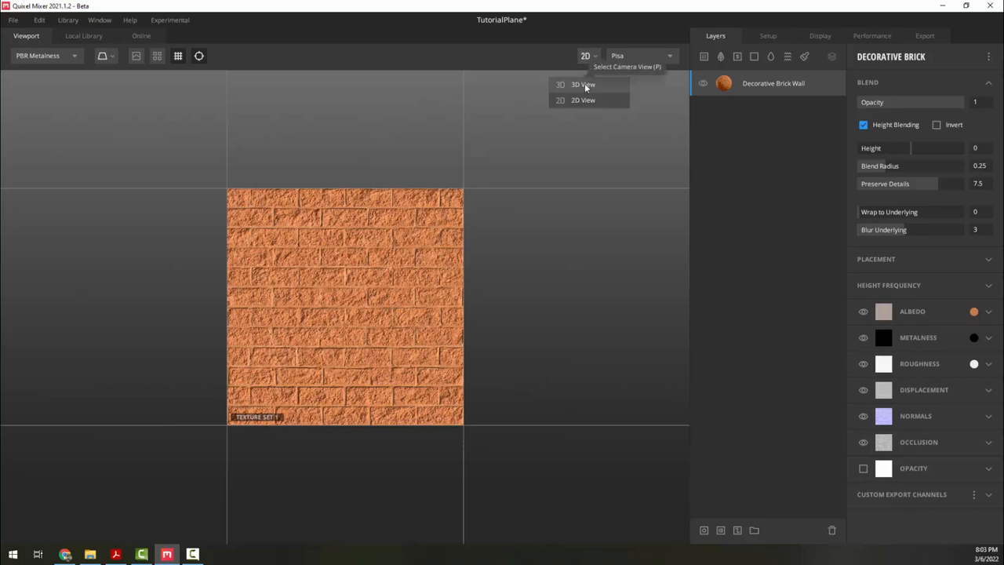
click(585, 84)
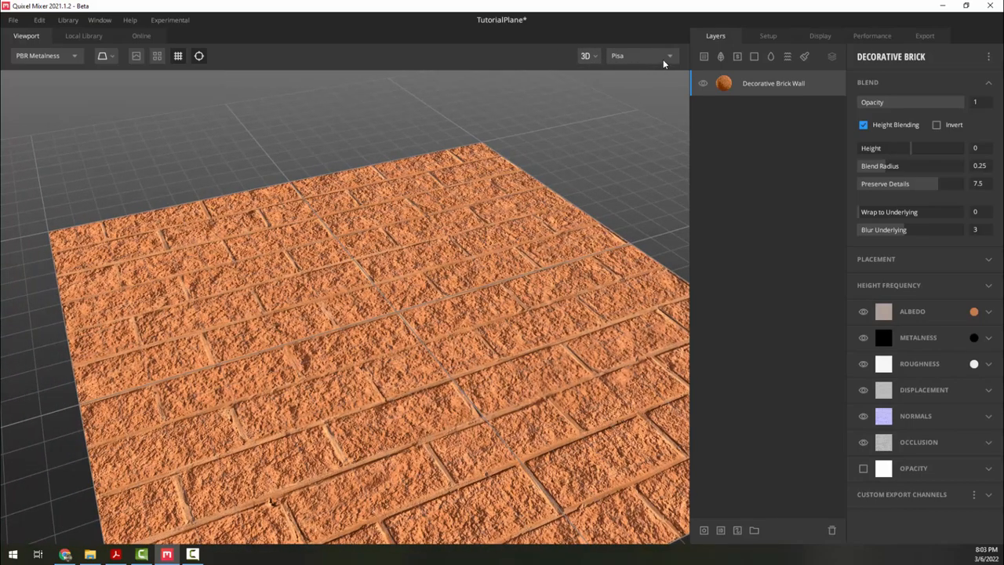
Step: Try the Indoors environment lighting on the plane, and set the environment back to Pisa
click(662, 60)
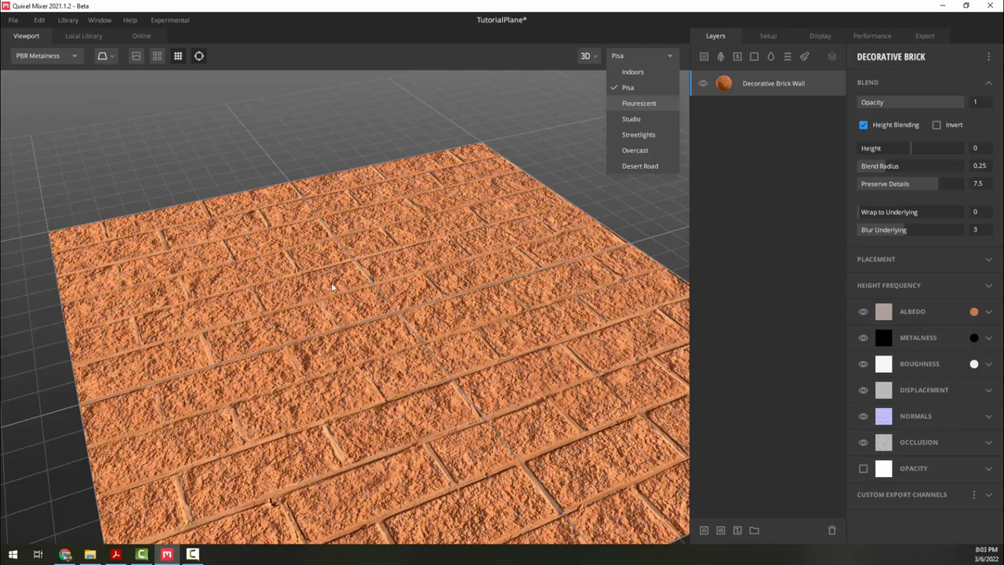
click(641, 72)
click(643, 55)
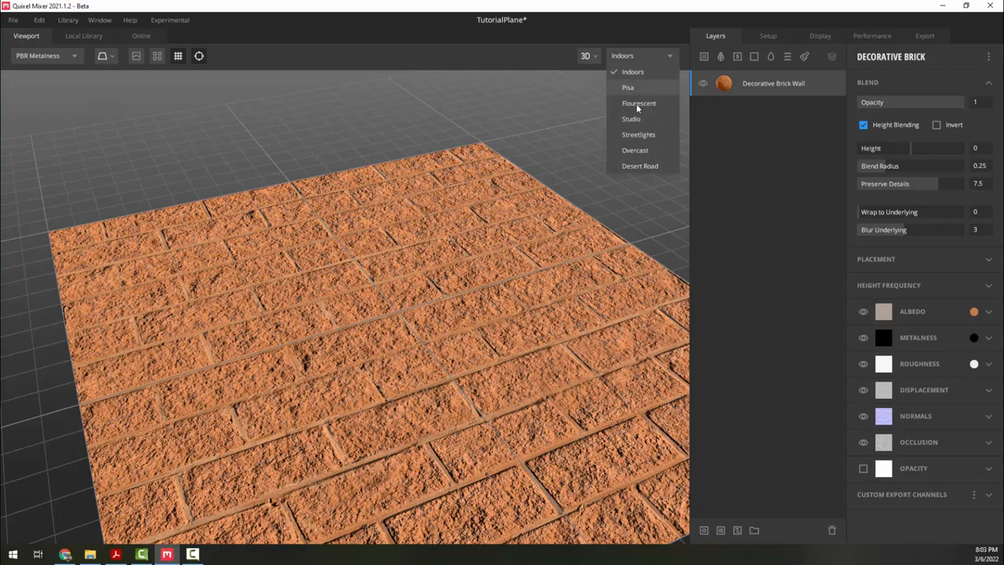
click(637, 89)
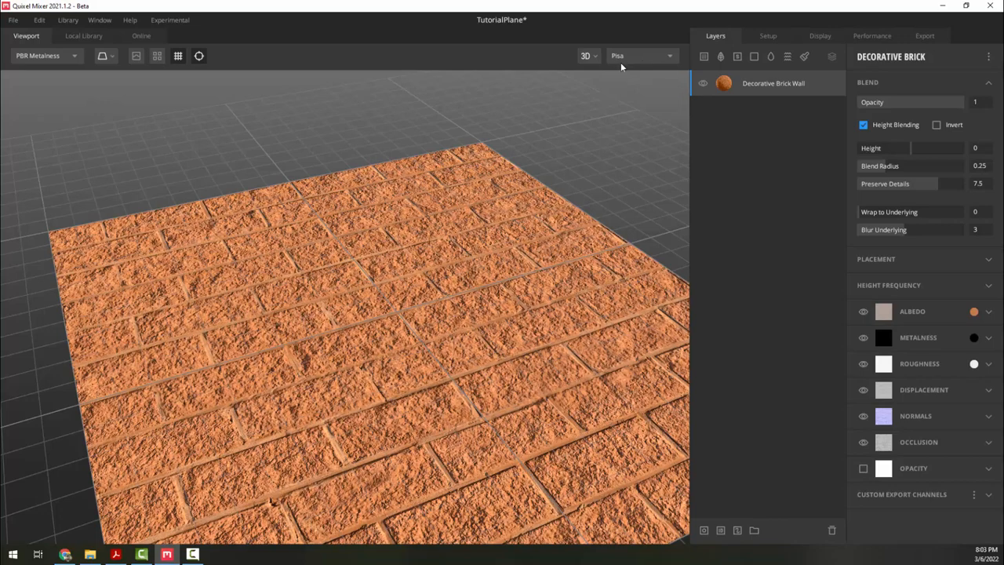
drag(400, 338, 332, 364)
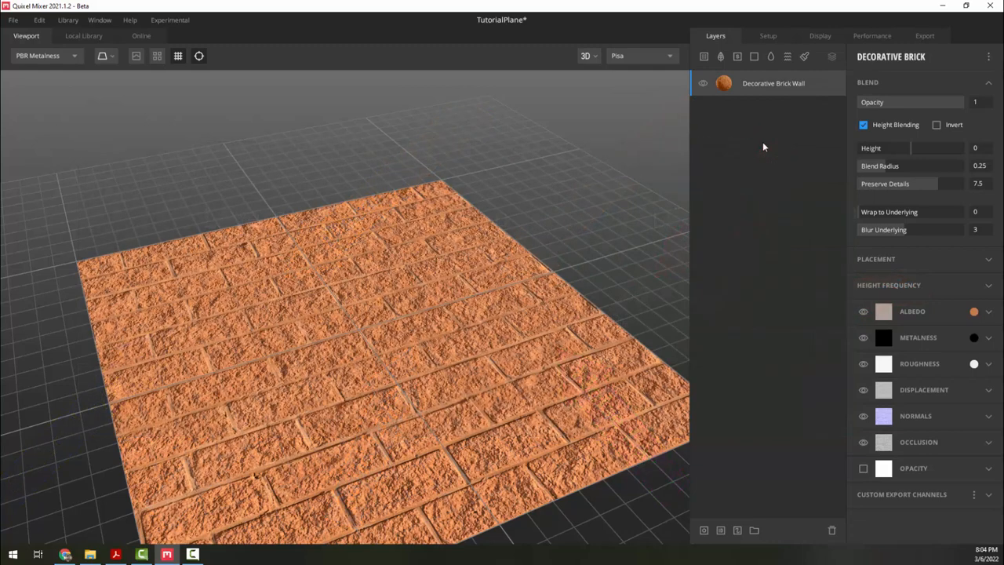
middle_drag(203, 267, 210, 215)
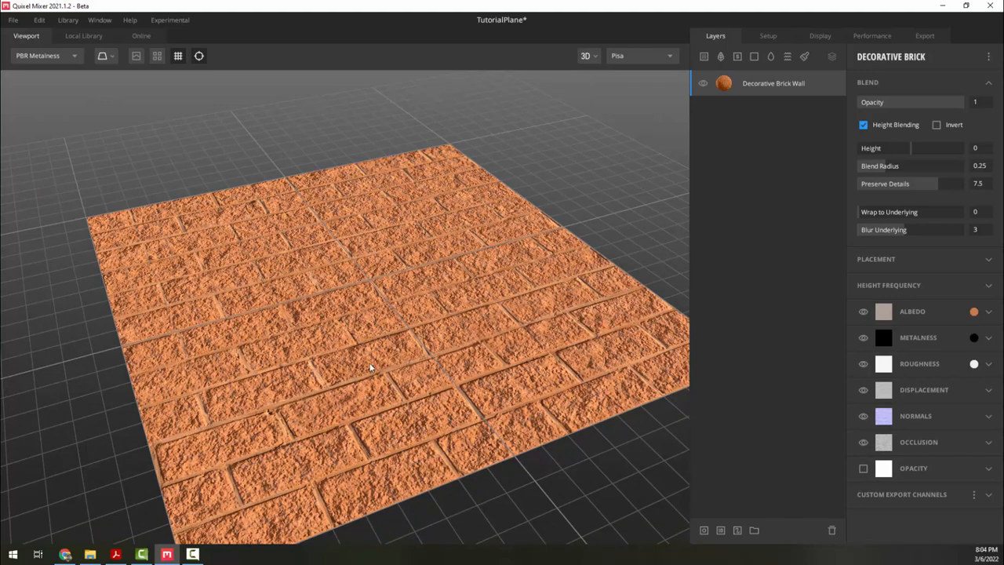
scroll(372, 367, up, 5)
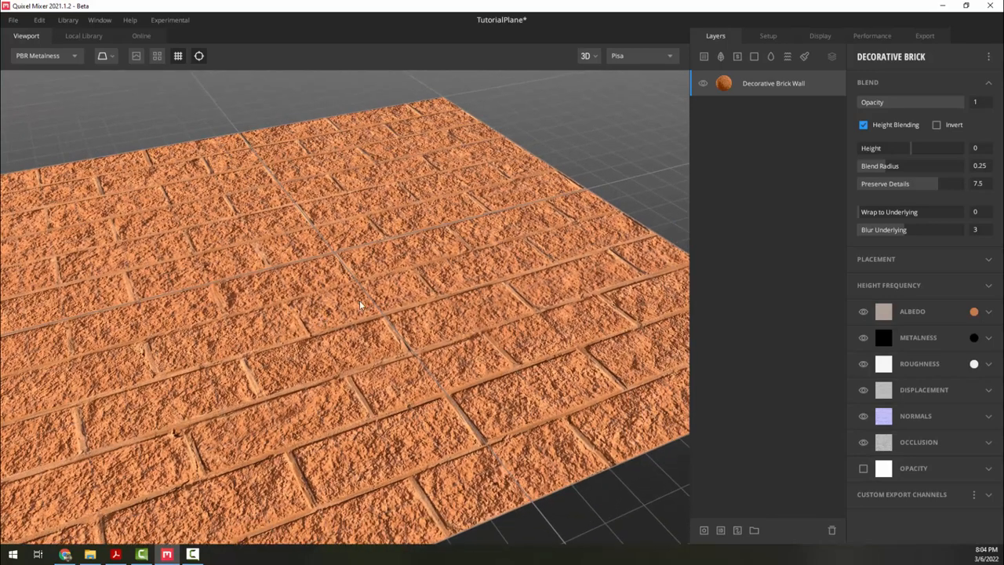
drag(359, 300, 467, 285)
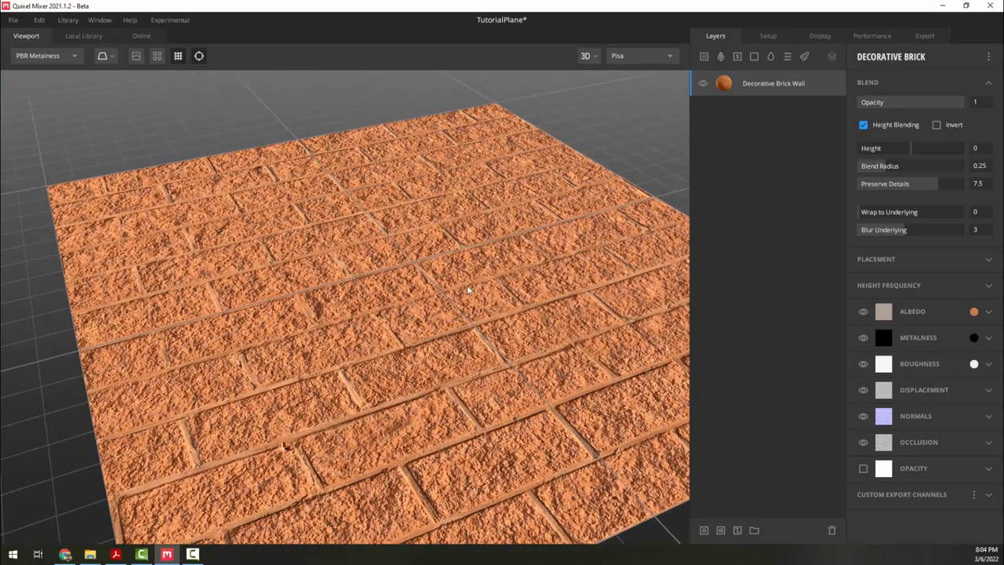
Step: Start adding another surface layer and browse the surfaces in the local library
click(703, 57)
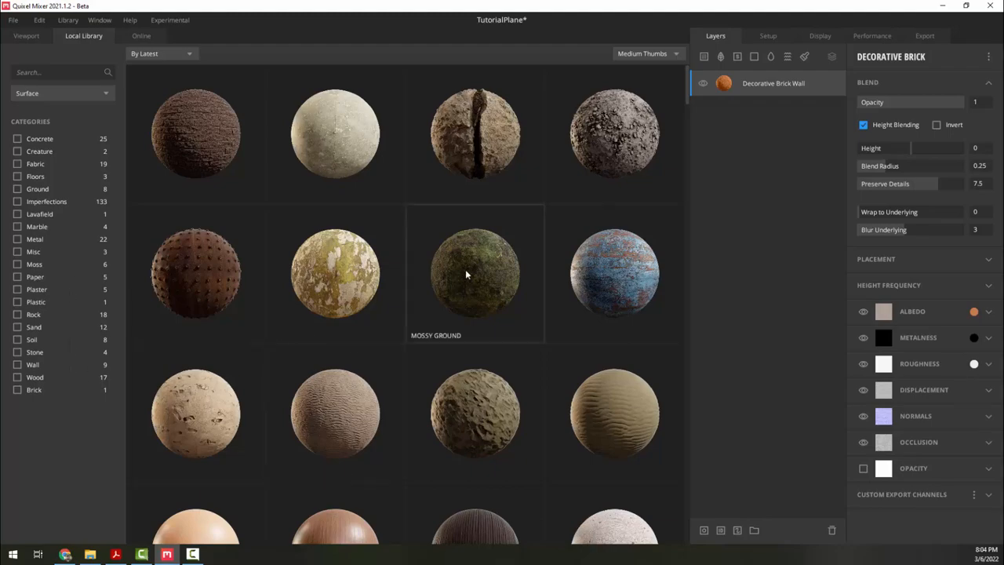
scroll(460, 285, down, 10)
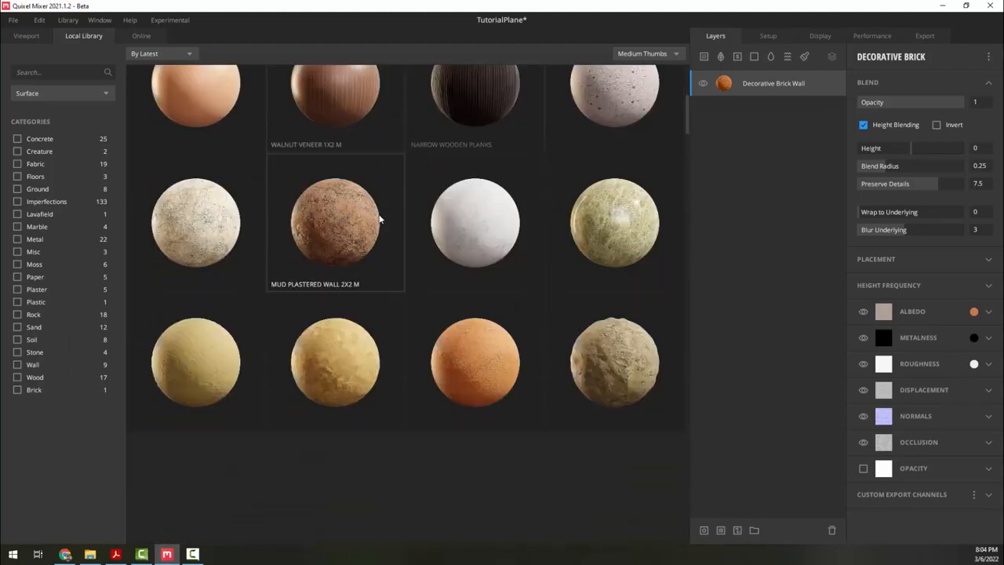
scroll(329, 262, down, 3)
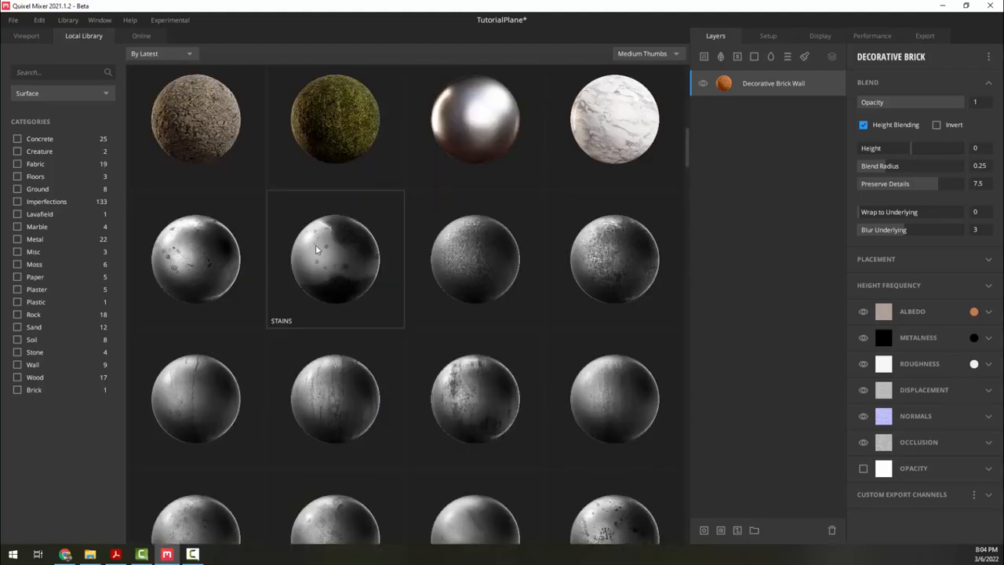
scroll(315, 245, up, 7)
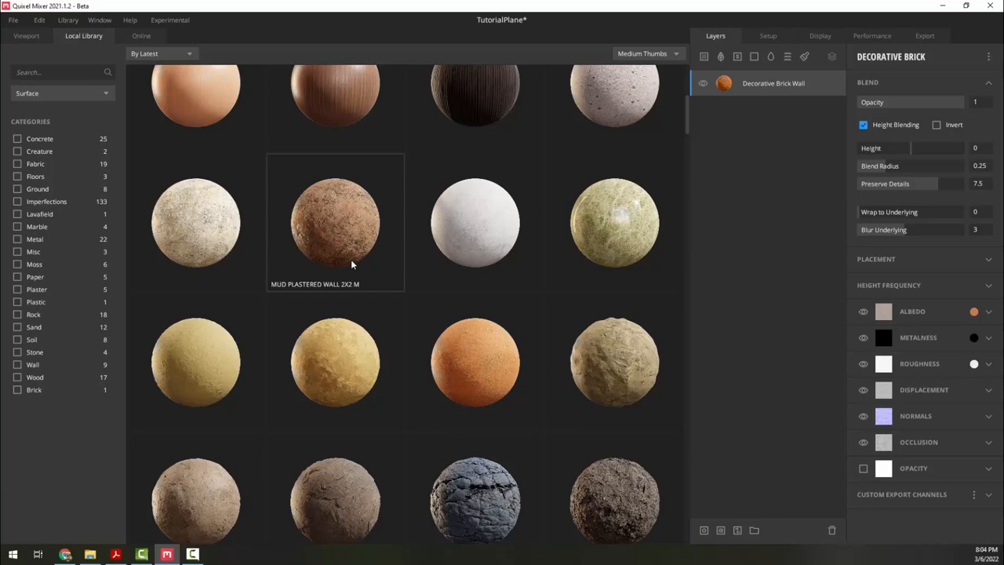
Step: Check the Mixer files and local library paths in the preferences, and close them without saving
click(39, 21)
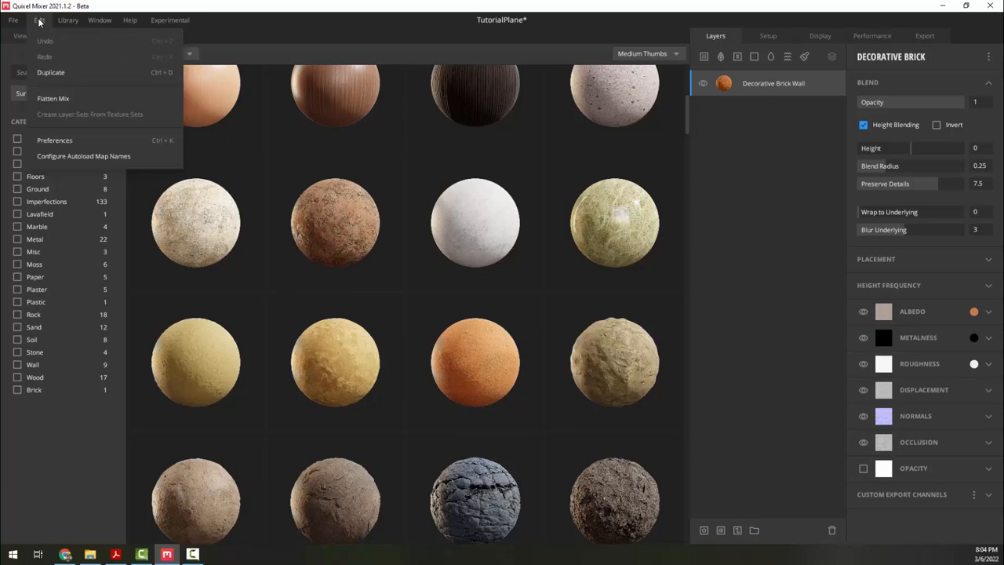
click(55, 141)
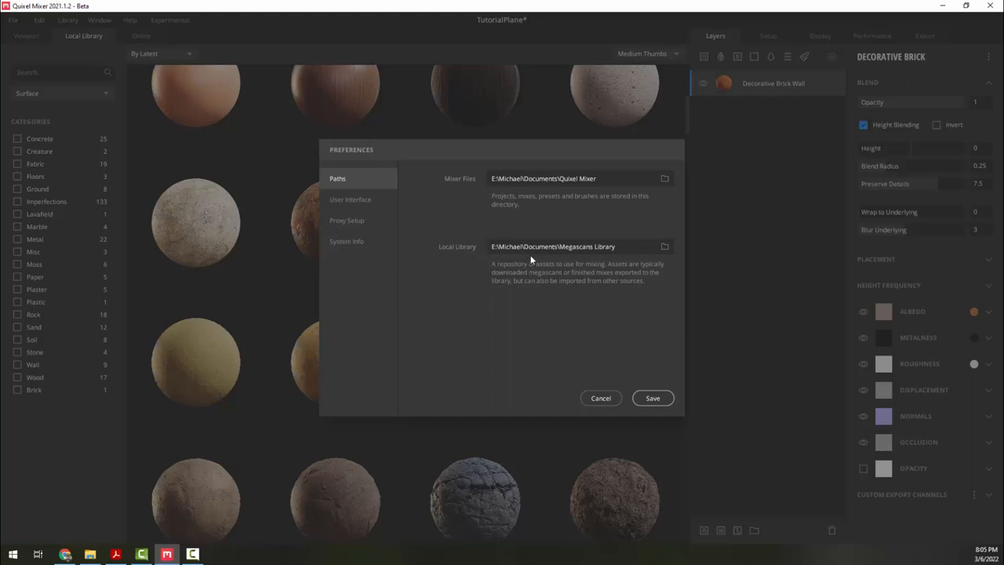
click(601, 397)
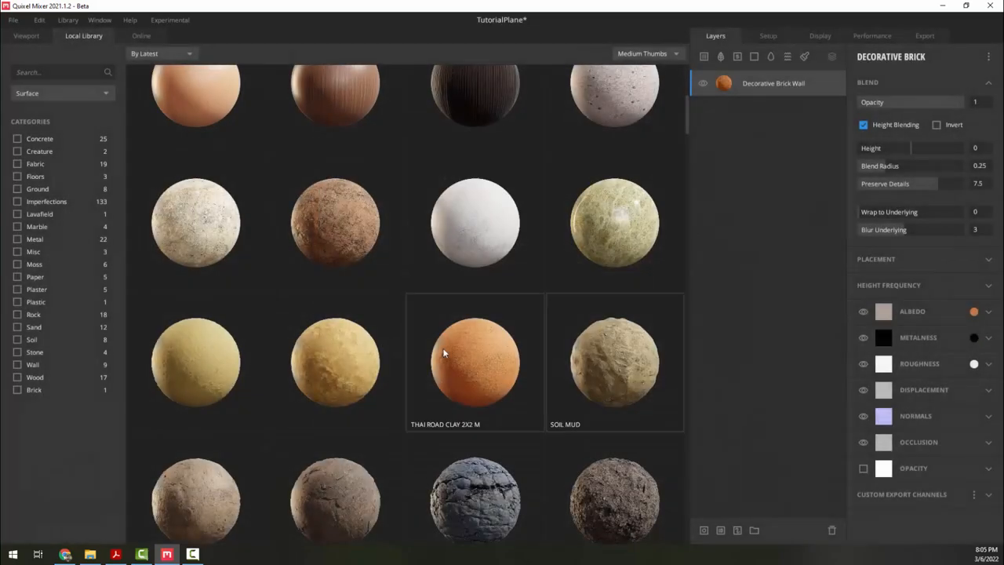
Step: Search the online library for "moss" and limit the results to the Surface type
click(140, 36)
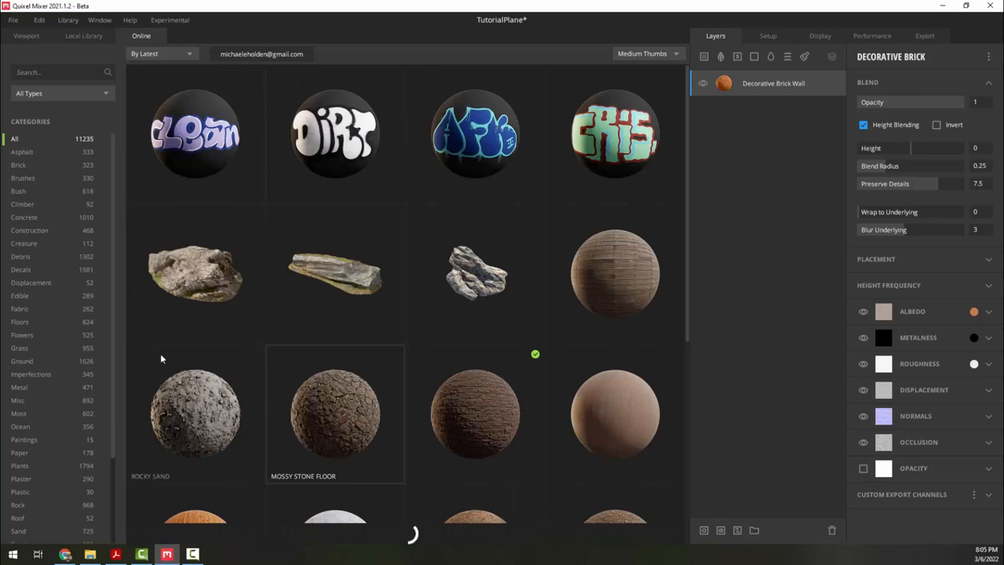
click(50, 72)
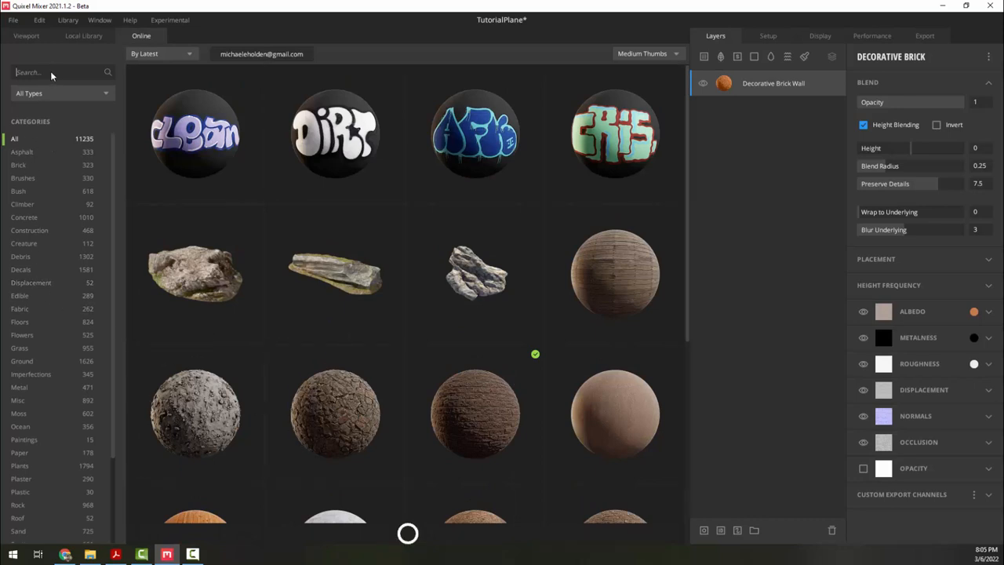
text(moss)
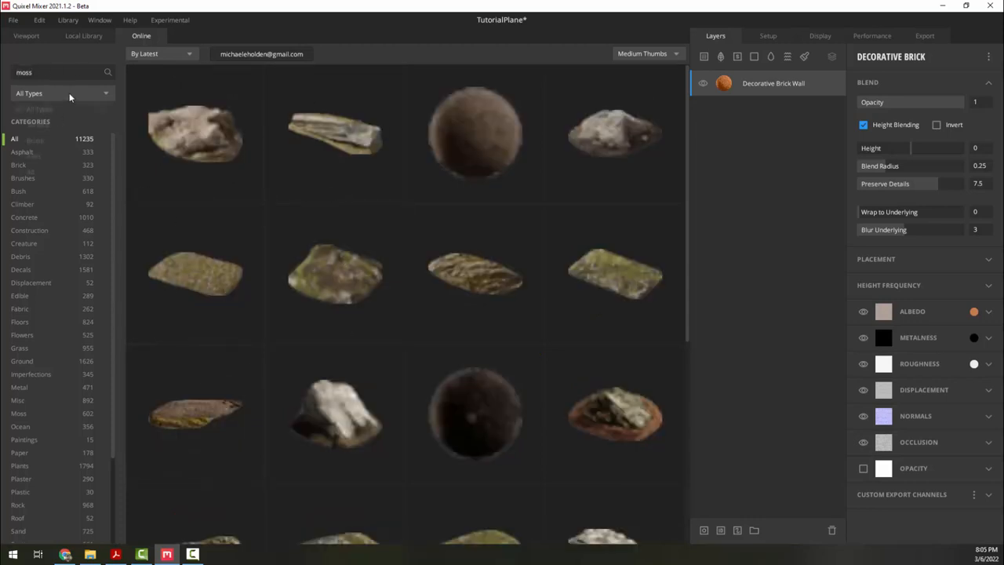
click(69, 92)
click(46, 125)
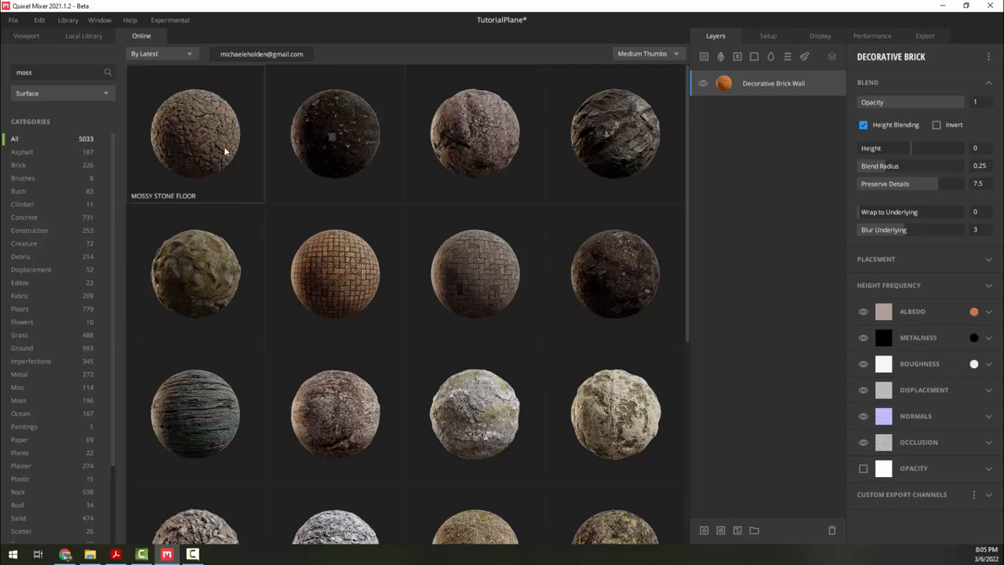
Step: Browse the moss surface results and preview the Mossy Ground surface
scroll(406, 244, down, 3)
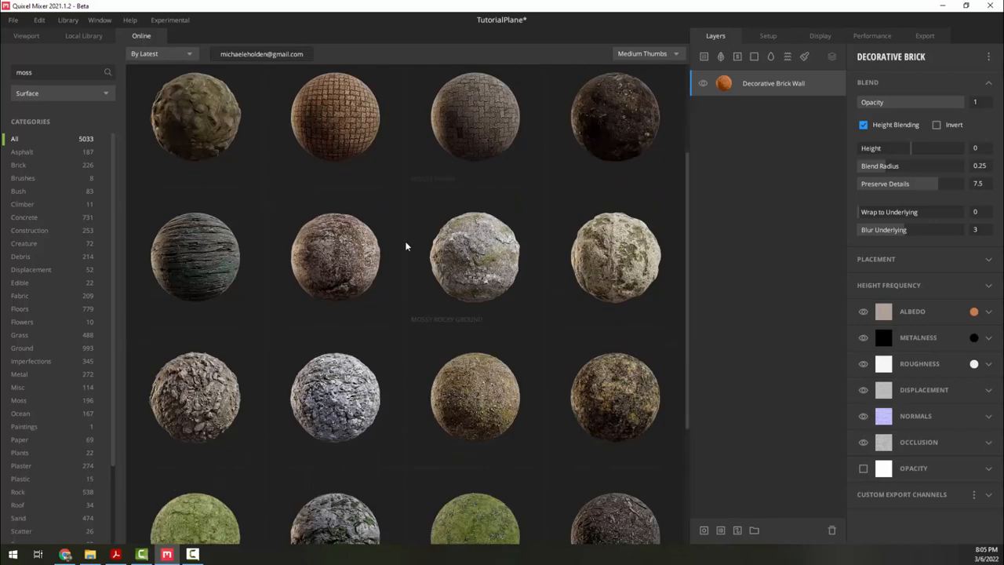
scroll(406, 248, down, 4)
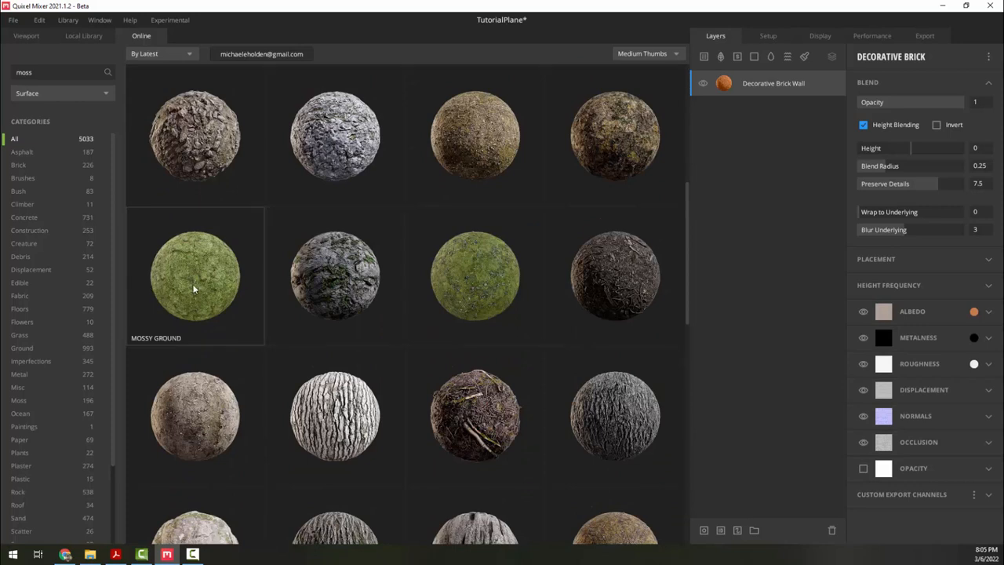
click(180, 266)
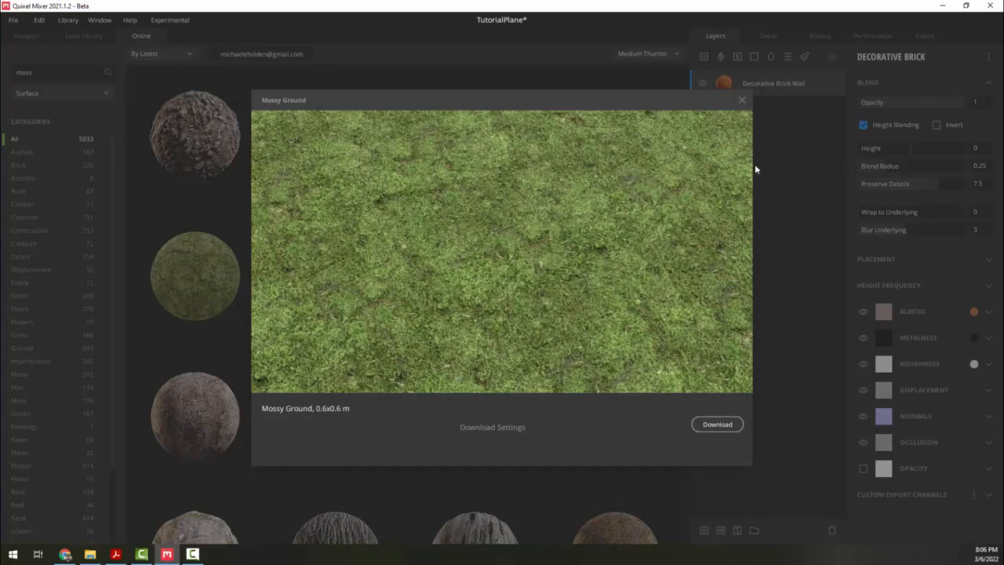
click(742, 101)
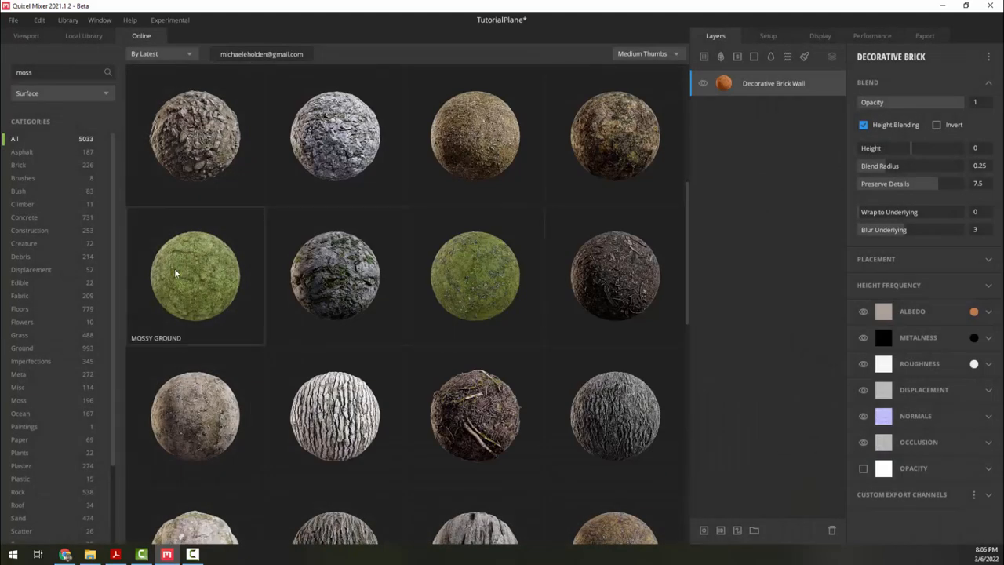
Step: Add the Mossy Ground surface from the online results to the mix as a new layer
drag(190, 295, 703, 273)
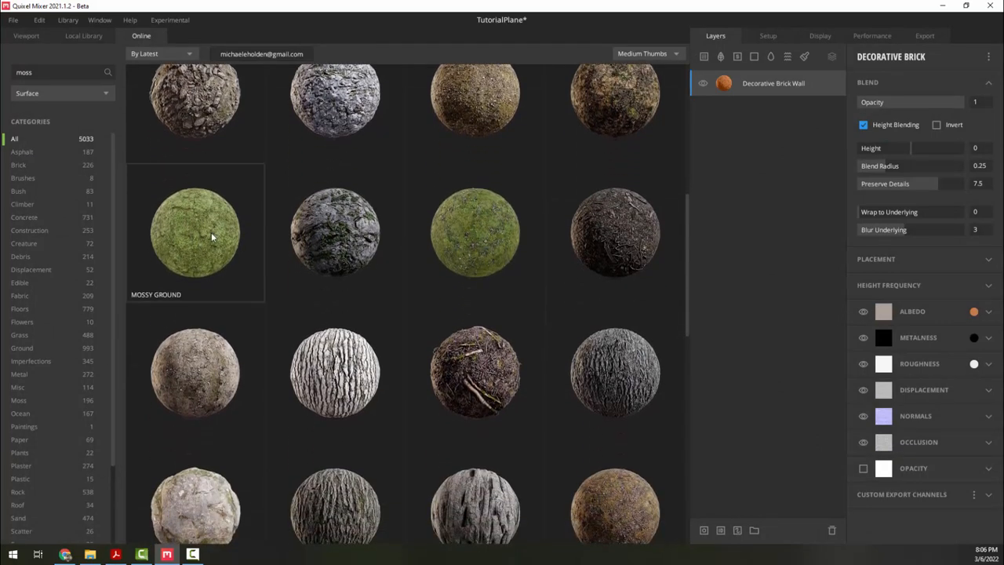
click(211, 232)
click(716, 424)
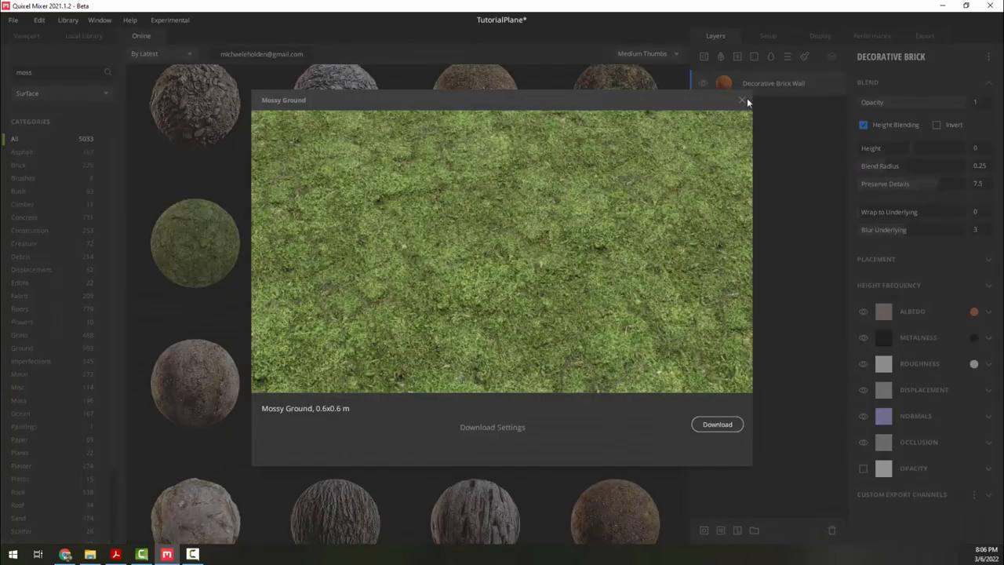
click(741, 101)
drag(195, 243, 749, 206)
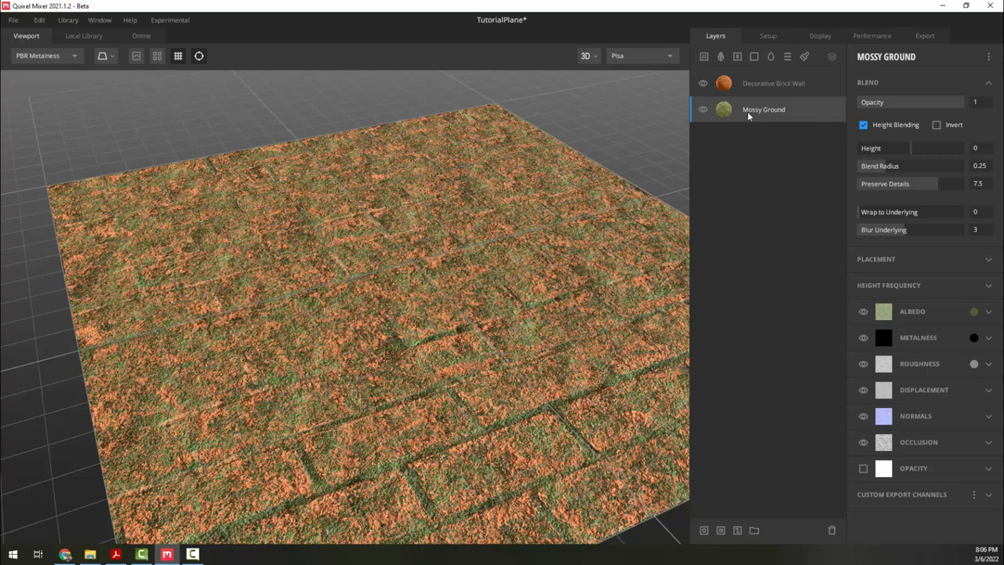
Step: Move the Mossy Ground layer above the Decorative Brick Wall layer and inspect the blend on the plane
middle_drag(474, 331, 434, 306)
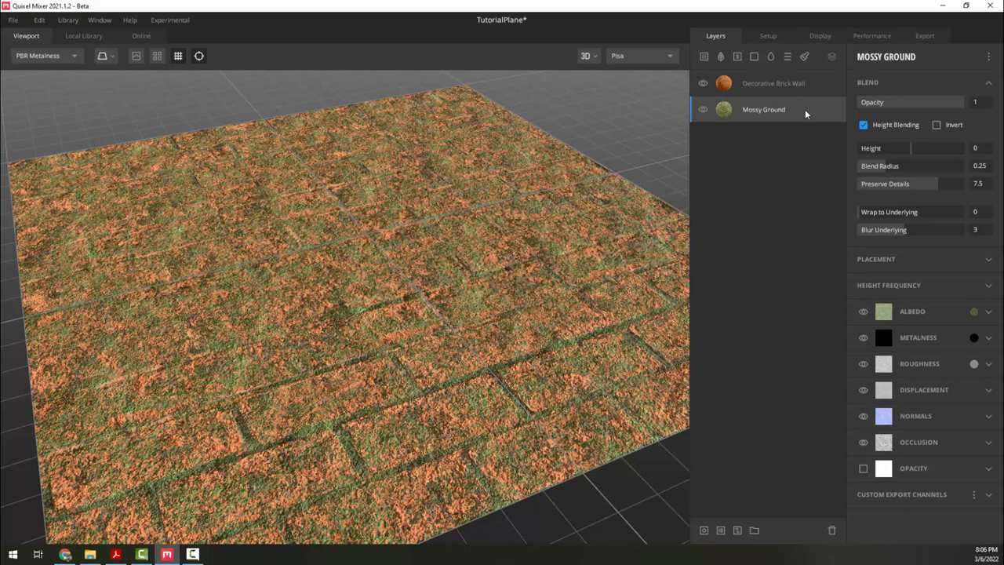
drag(805, 109, 779, 72)
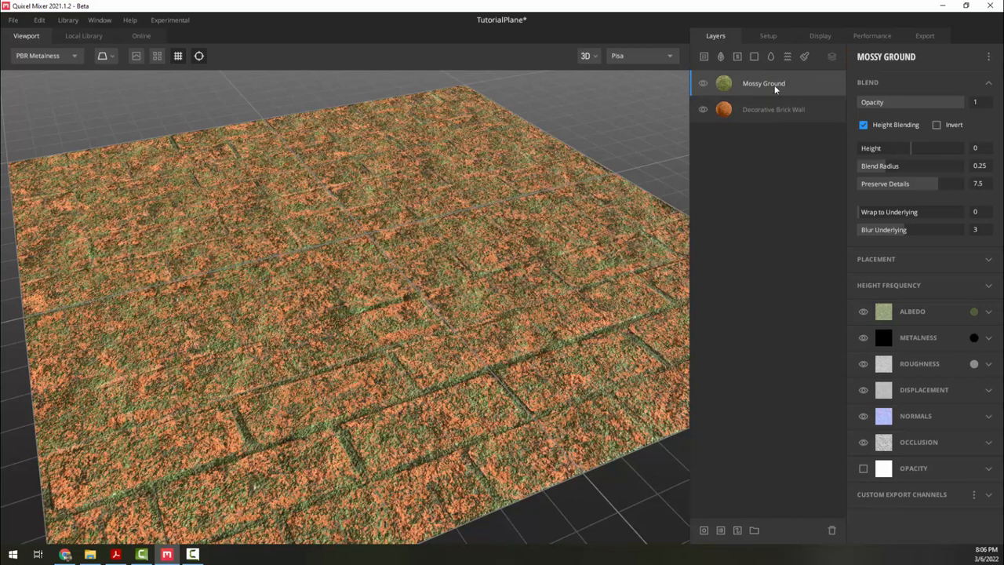
drag(354, 277, 471, 204)
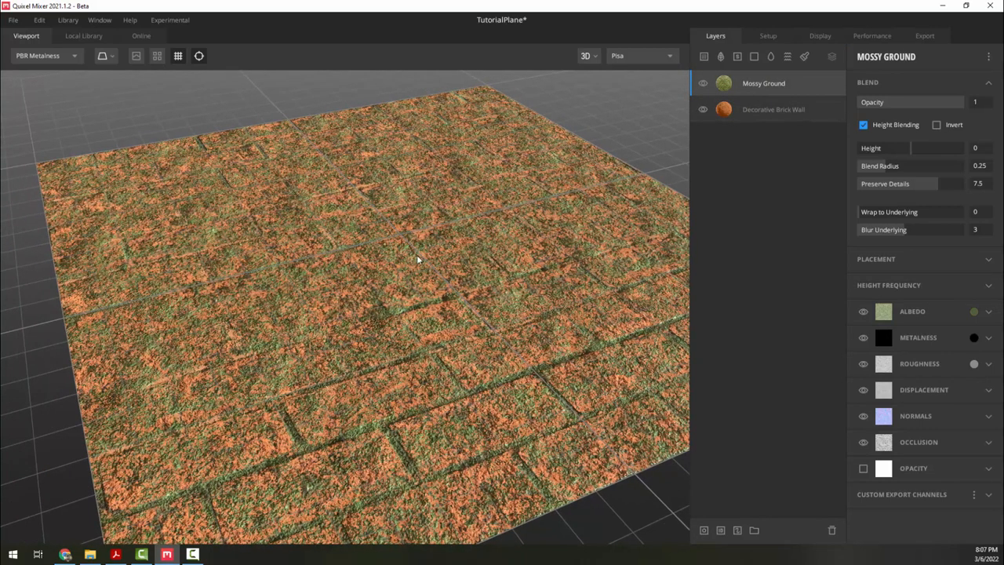
drag(417, 254, 369, 344)
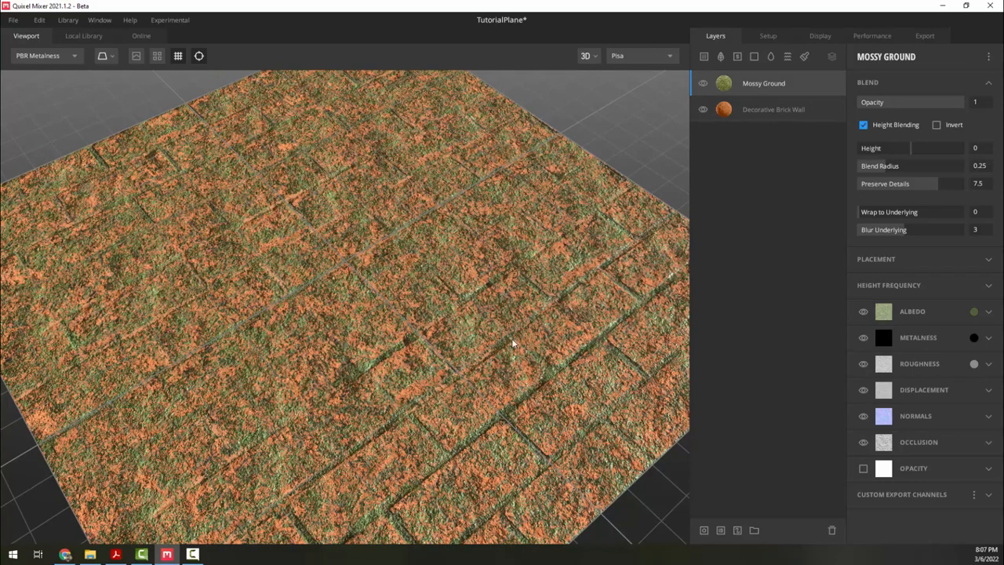
middle_drag(423, 283, 478, 301)
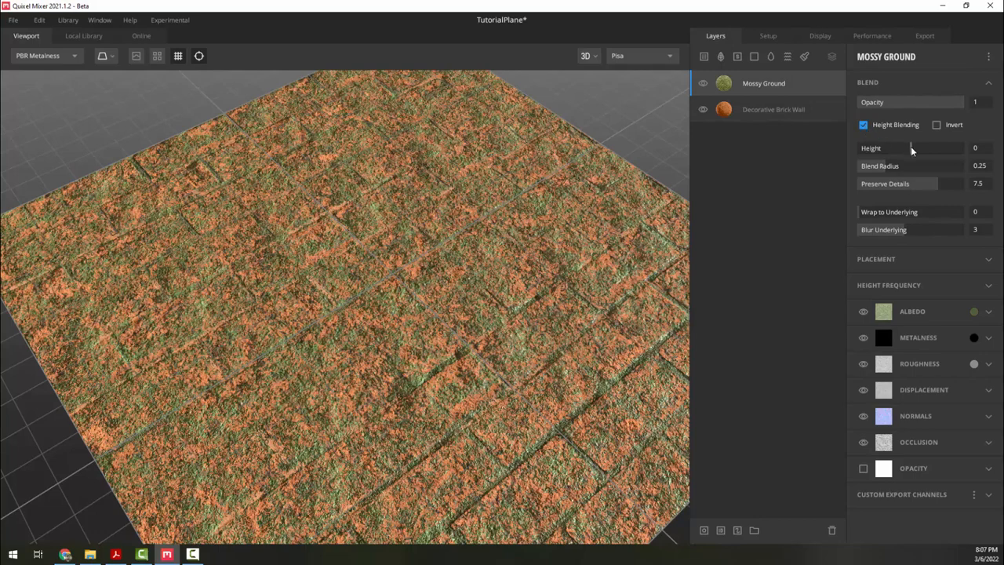
Step: Adjust the Mossy Ground blend to height about -0.498, blend radius about 0.225 and preserve details about 7.114
mouse_move(909, 147)
mouse_down()
mouse_move(937, 147)
mouse_move(905, 147)
mouse_up()
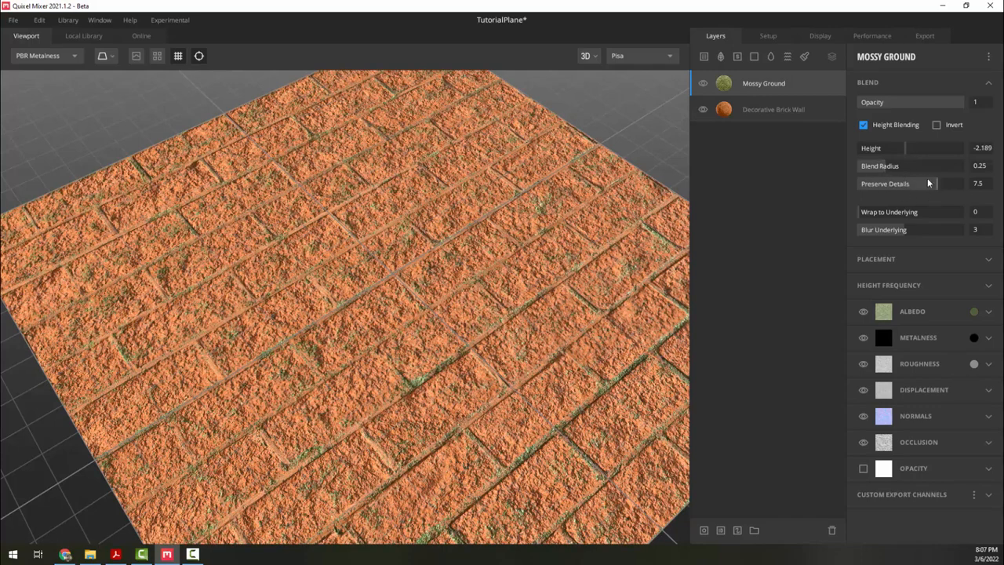
click(910, 148)
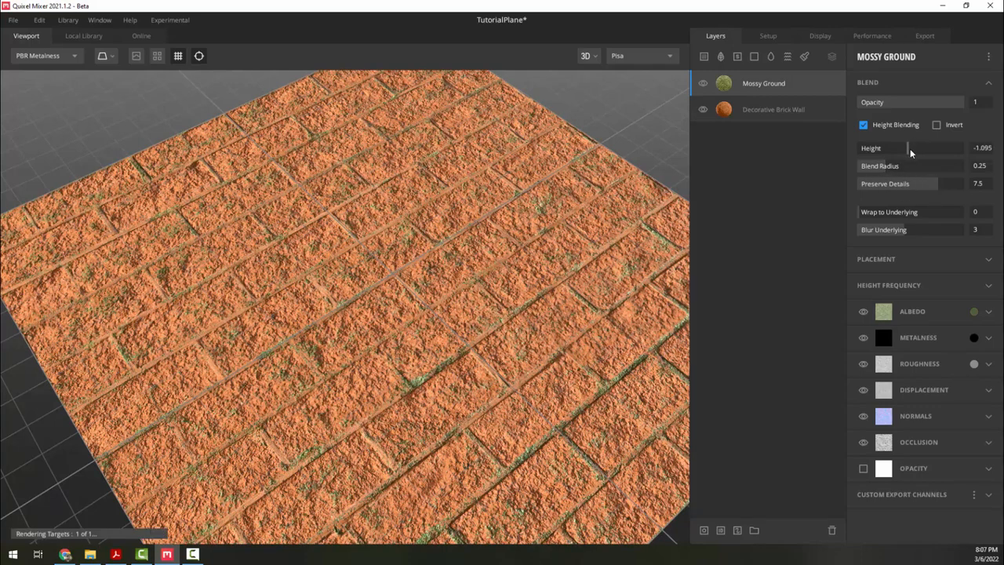
mouse_move(933, 182)
mouse_down()
mouse_move(899, 182)
mouse_move(933, 182)
mouse_up()
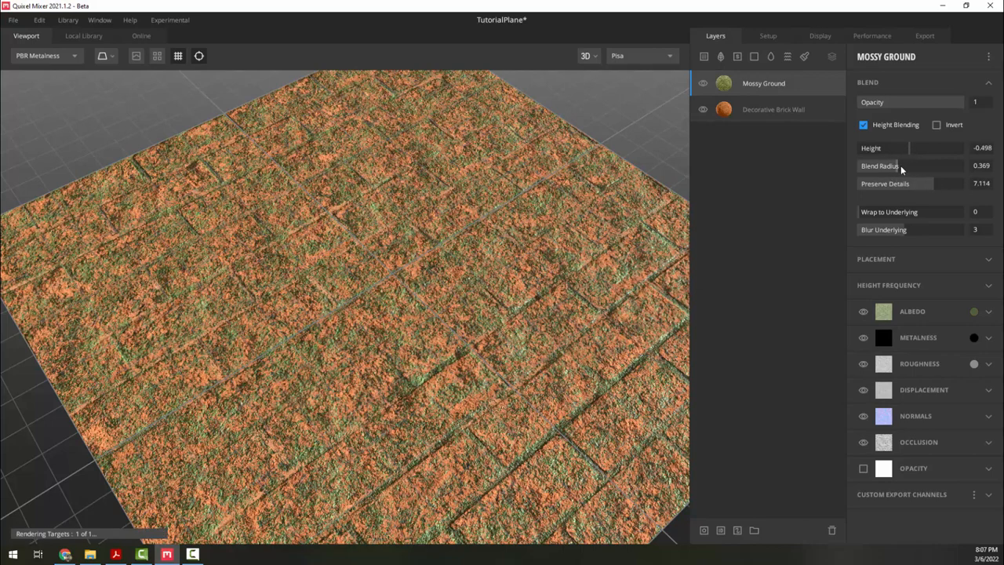
click(886, 165)
click(883, 165)
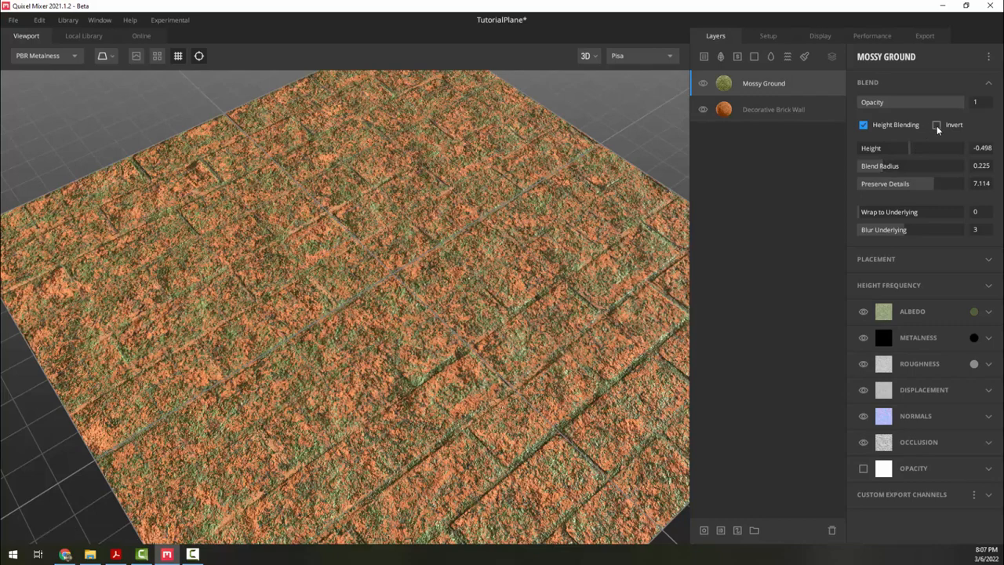
Step: Try inverting the moss layer's height blending, turn the inversion off again, and set its blend height to about 0.299
click(936, 125)
click(936, 125)
click(911, 148)
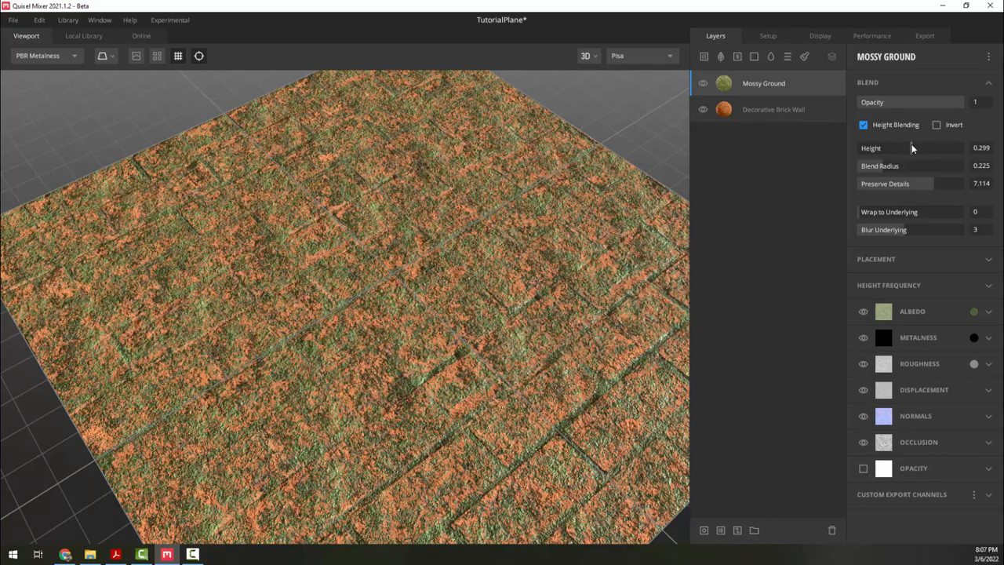
scroll(511, 146, up, 5)
scroll(501, 154, up, 2)
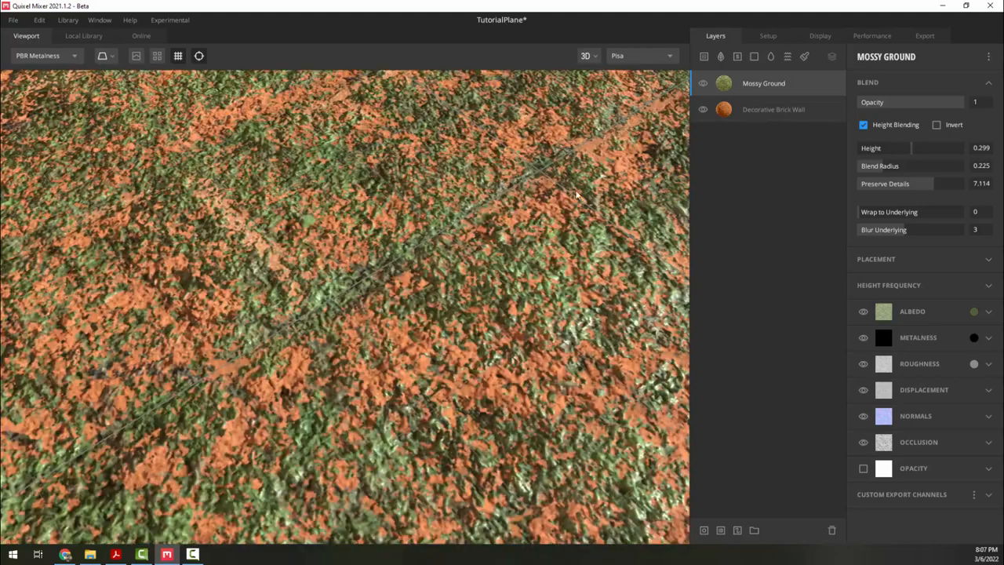
Step: Try different opacity and Wrap to Underlying amounts on the moss layer, and return them to 1 and 0
mouse_move(959, 103)
mouse_down()
mouse_move(896, 102)
mouse_move(969, 102)
mouse_up()
scroll(440, 325, down, 4)
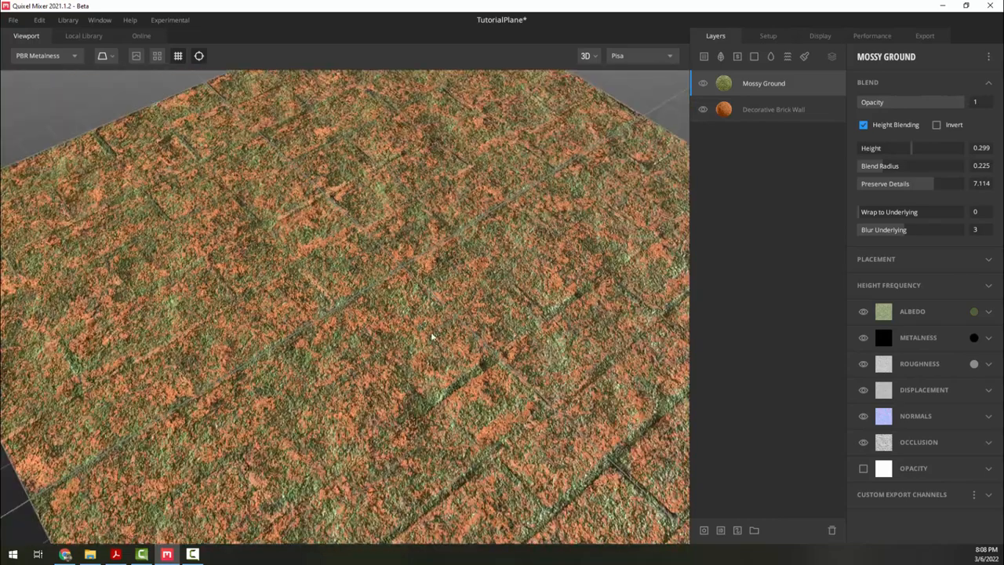
middle_drag(433, 334, 436, 267)
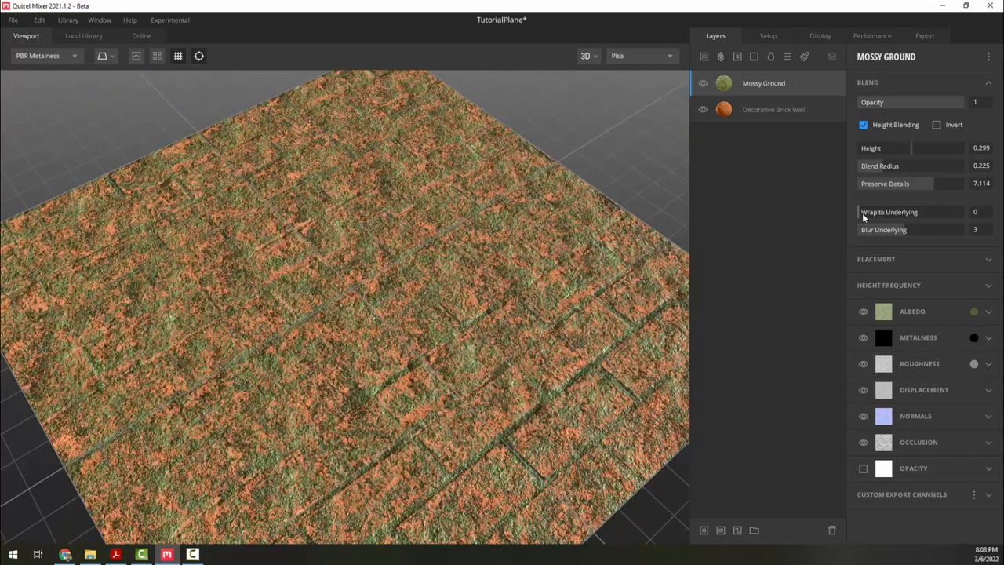
mouse_move(862, 213)
mouse_down()
mouse_move(942, 211)
mouse_move(848, 212)
mouse_up()
scroll(451, 437, up, 3)
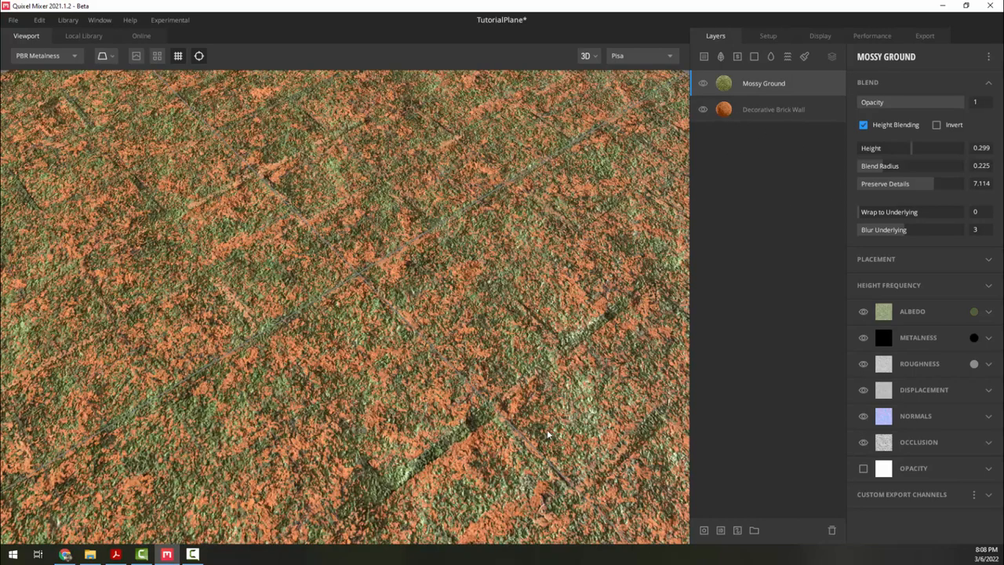
middle_drag(548, 431, 381, 416)
scroll(454, 359, down, 2)
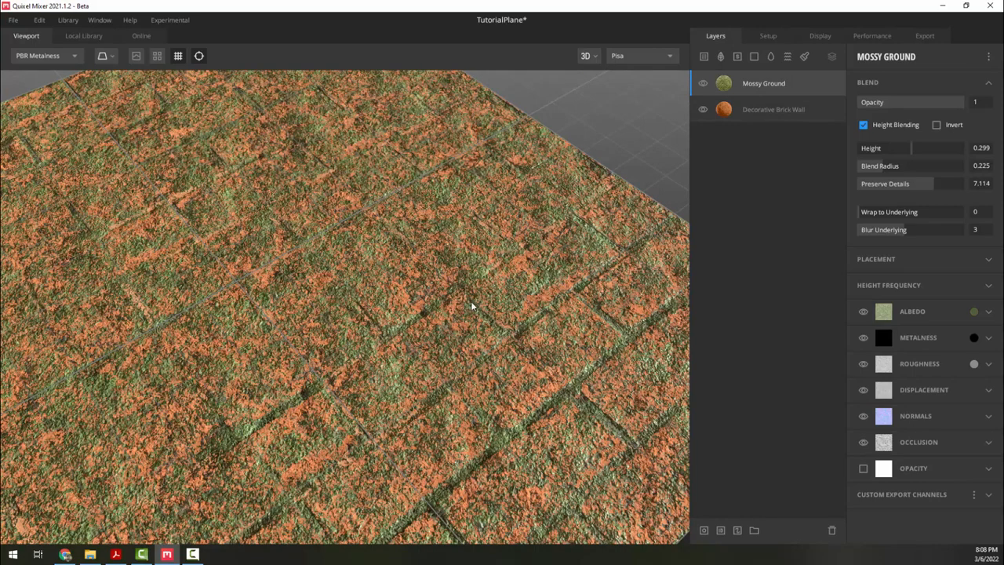
drag(472, 306, 580, 302)
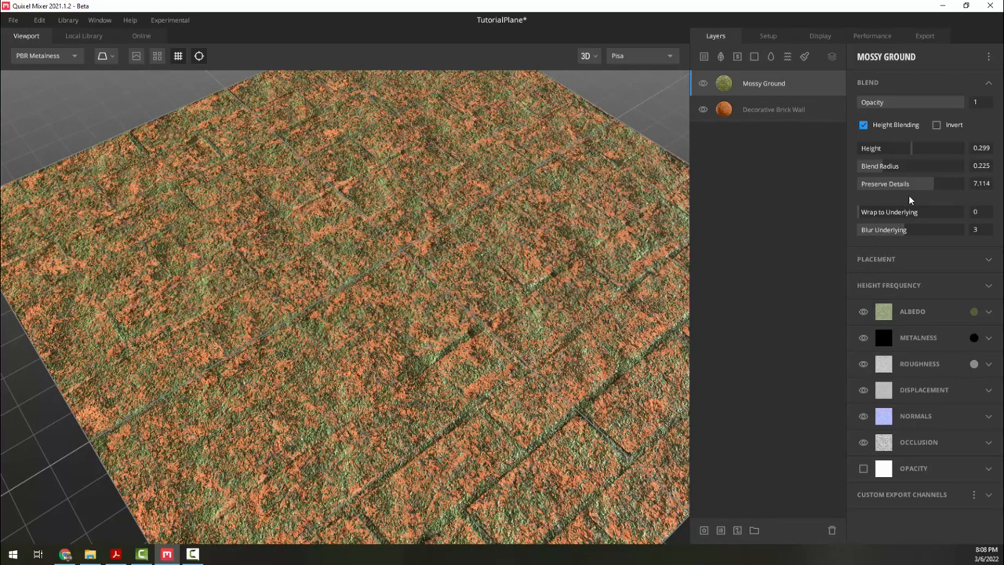
Step: Try rotating the Mossy Ground tiling to 90 degrees, and set the rotation back to 0
click(925, 262)
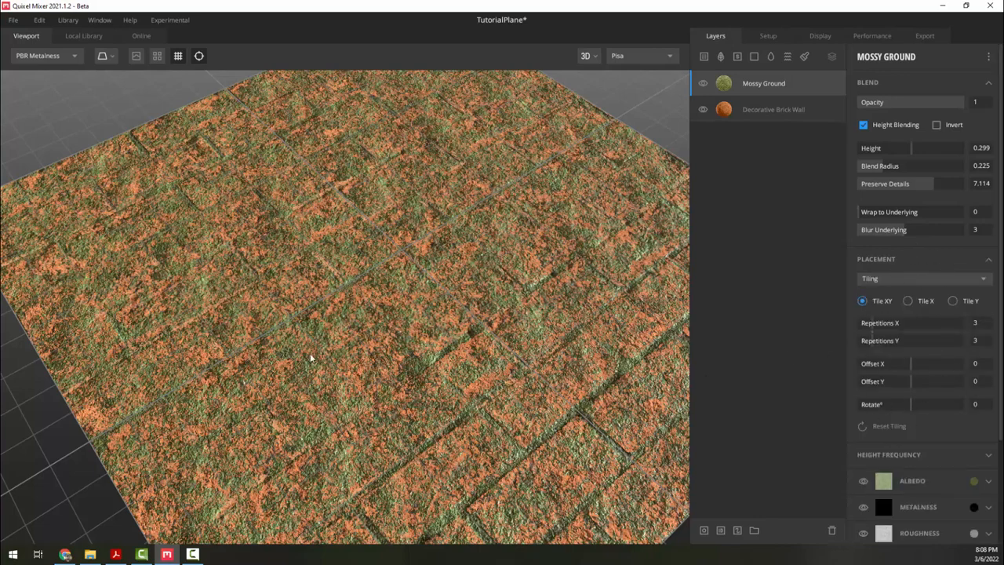
drag(354, 365, 365, 333)
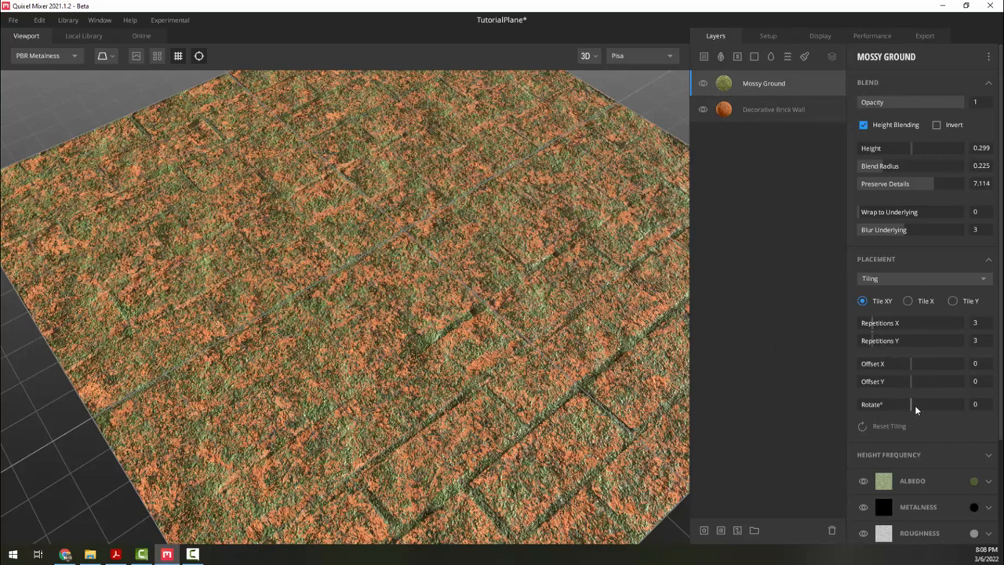
drag(915, 405, 932, 405)
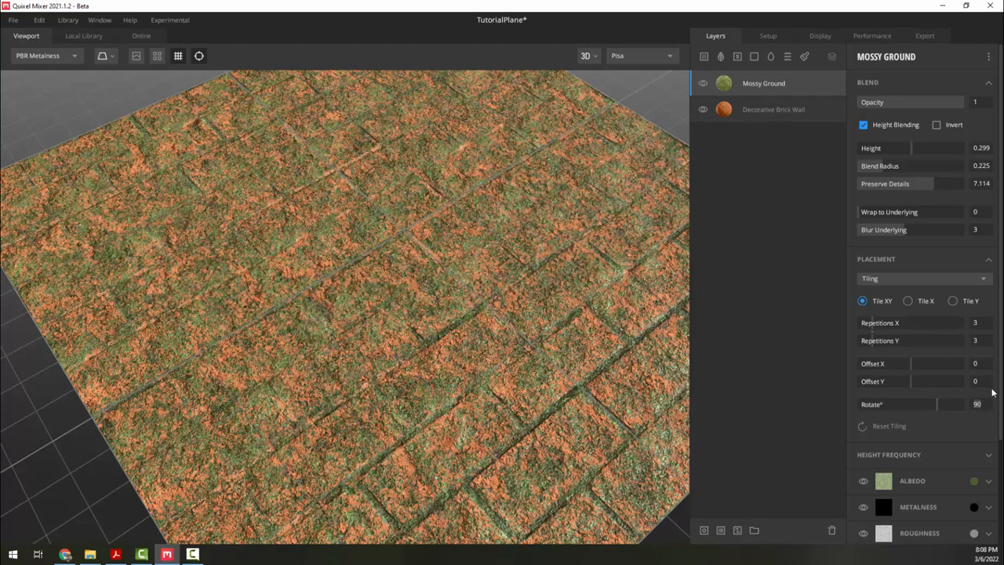
text(1)
drag(979, 406, 971, 407)
text(0)
key(Return)
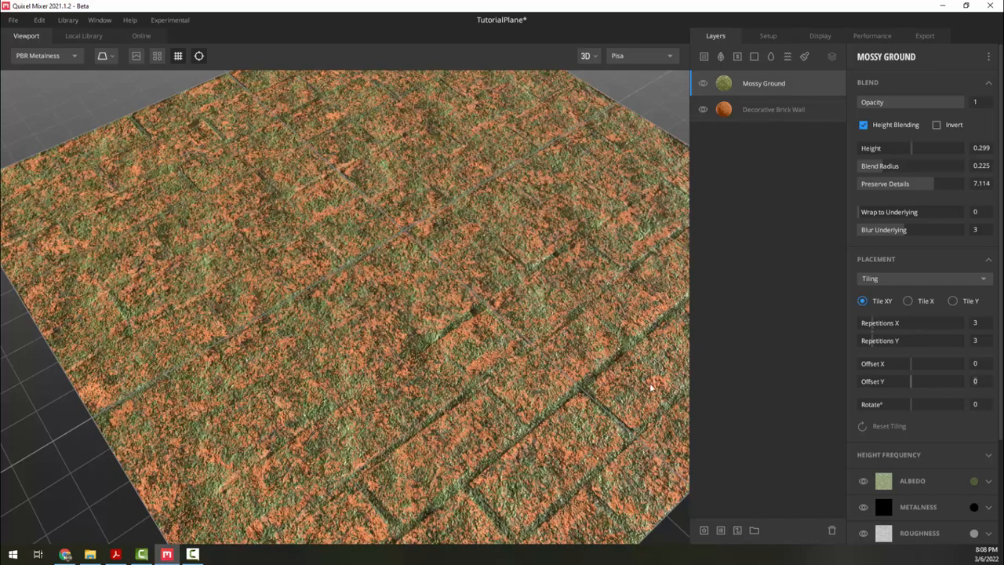
drag(401, 281, 590, 94)
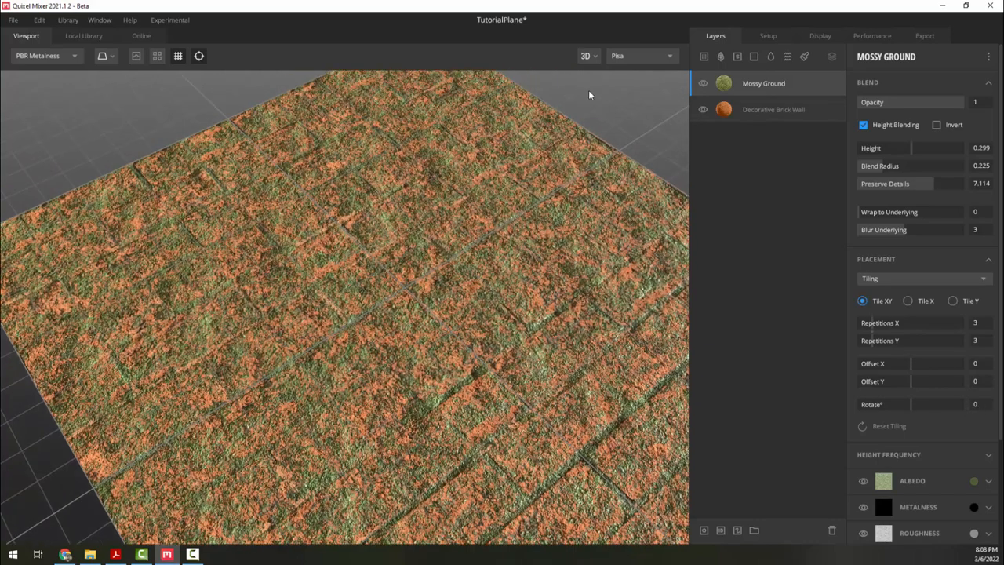
Step: Raise the Decorative Brick Wall layer's displacement strength to about 25.12 and inspect how the moss fills the gaps between the bricks
click(772, 107)
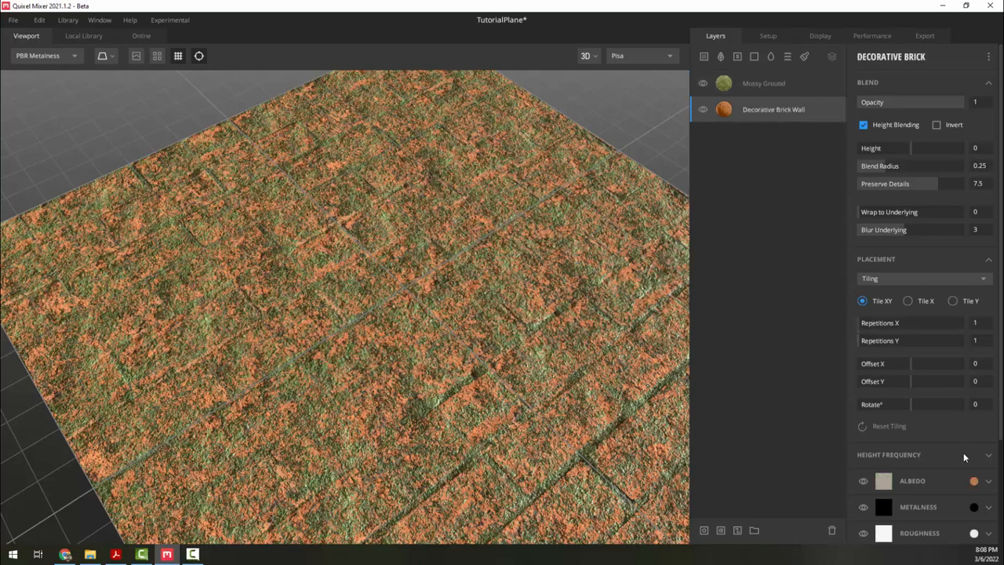
scroll(928, 400, down, 3)
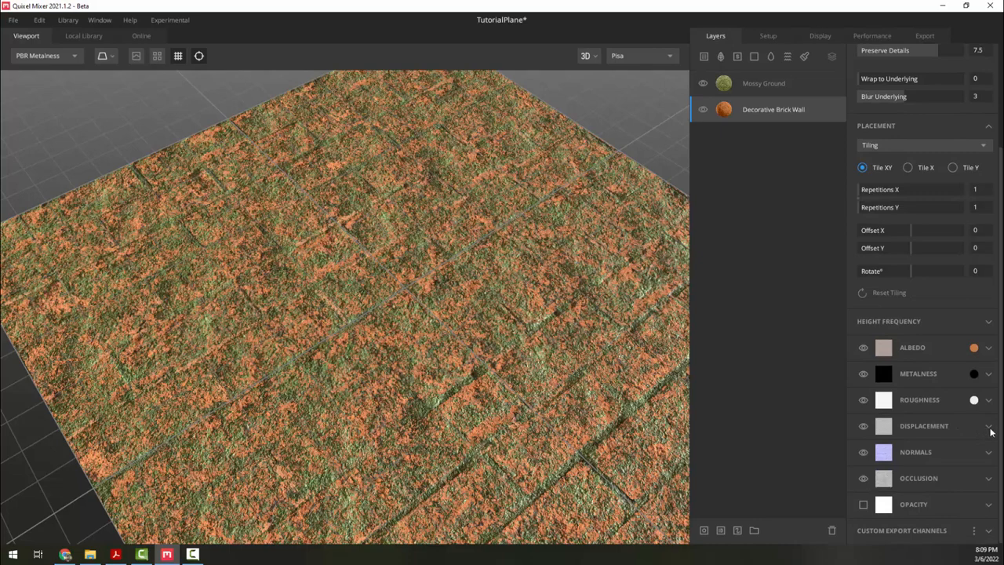
click(988, 426)
scroll(956, 424, down, 1)
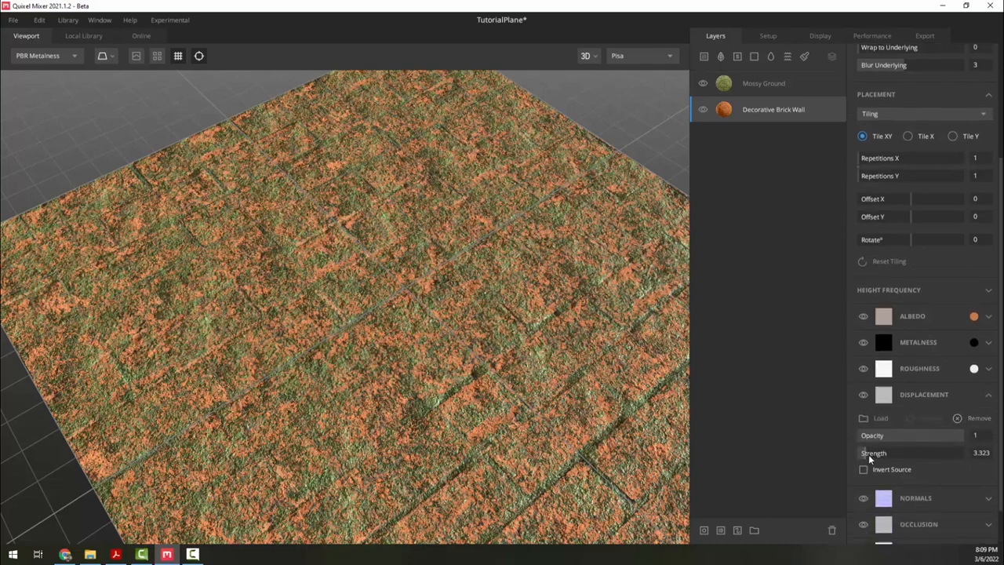
drag(868, 454, 892, 454)
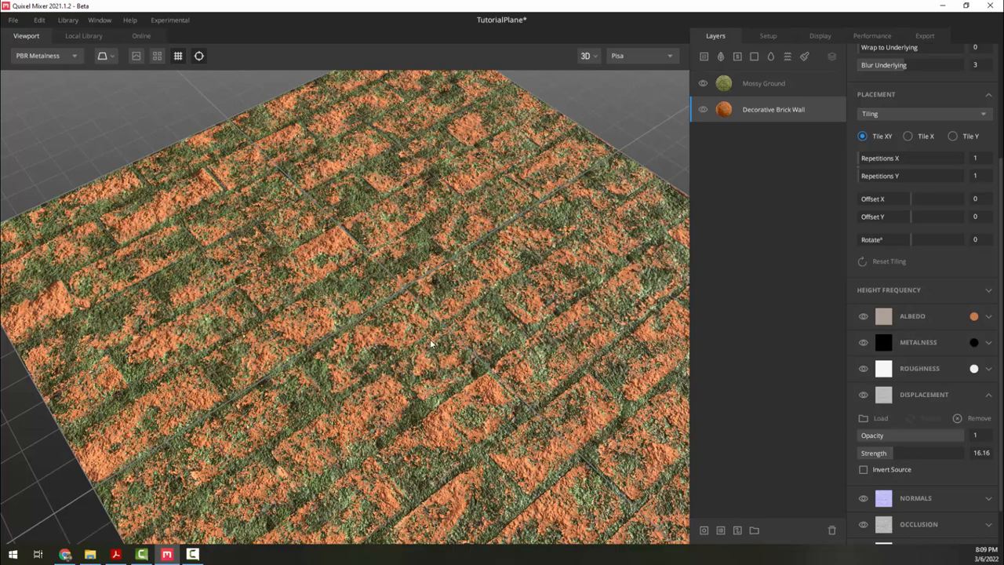
drag(430, 339, 522, 335)
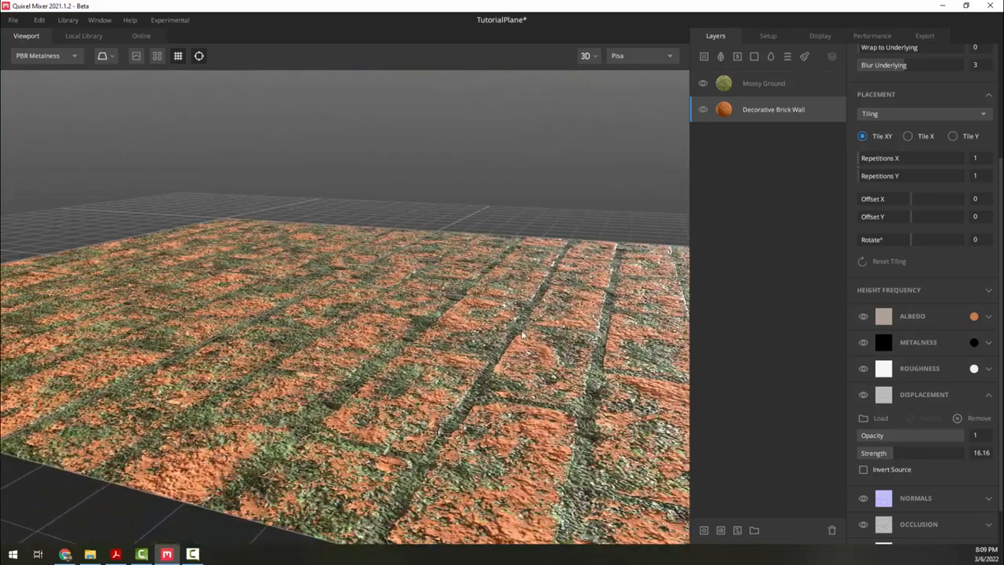
mouse_move(896, 455)
mouse_down()
mouse_move(921, 455)
mouse_move(912, 456)
mouse_up()
drag(406, 246, 558, 222)
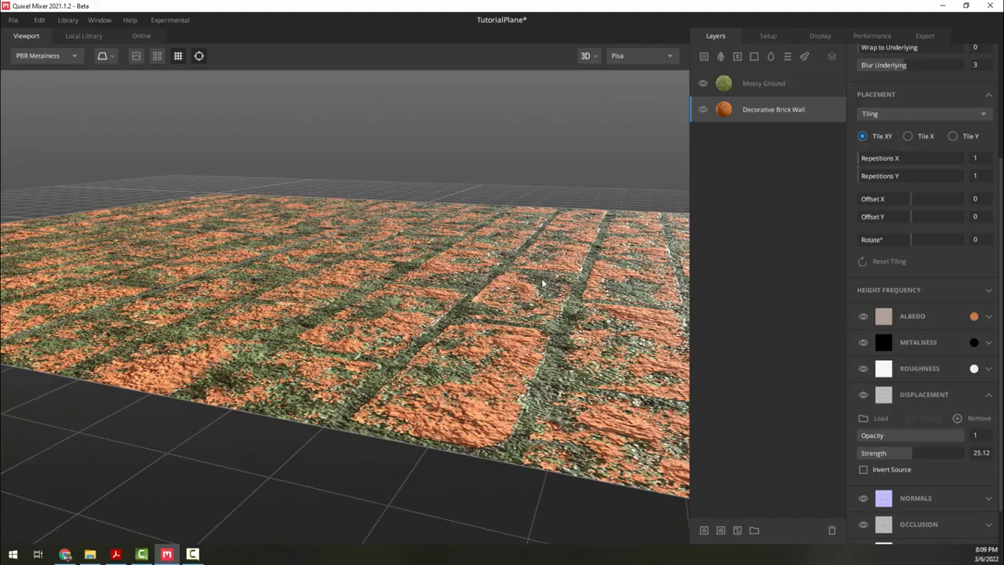
drag(532, 255, 456, 189)
middle_drag(455, 189, 557, 284)
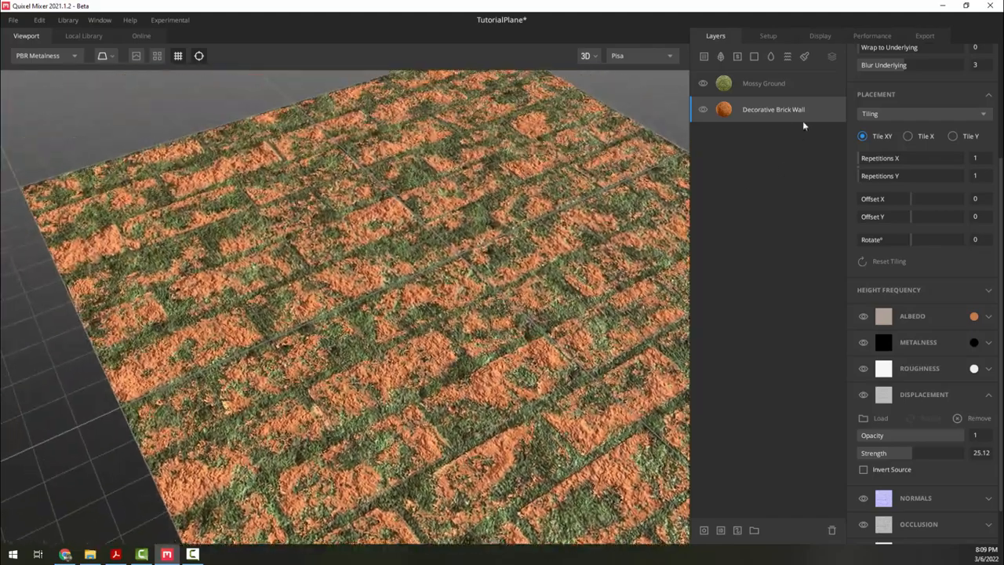
Step: Lower the Mossy Ground layer's blend height to about -1.095 so more of the brick surface shows through
click(776, 84)
scroll(910, 133, up, 3)
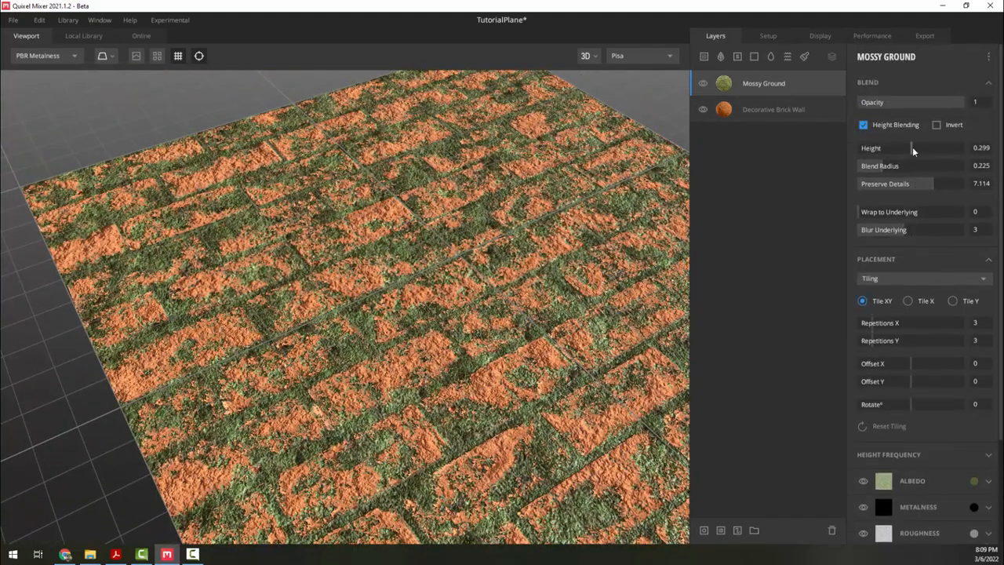
drag(909, 149, 903, 150)
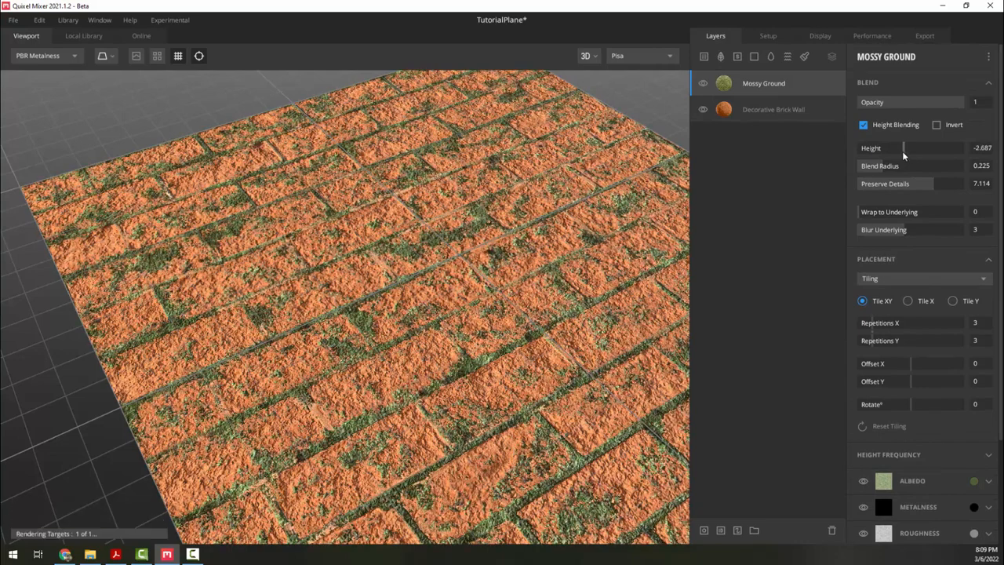
drag(904, 150, 908, 151)
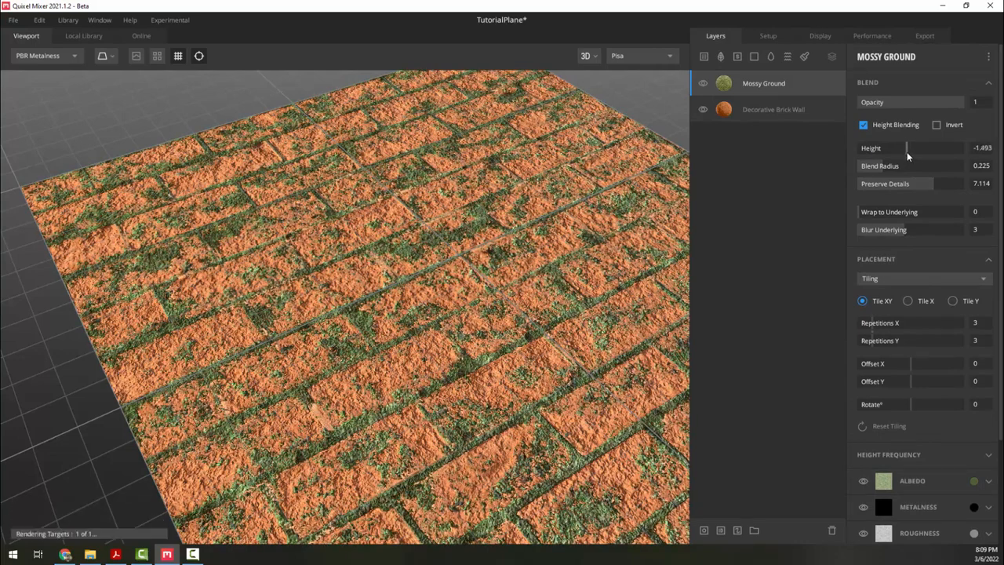
drag(599, 157, 486, 315)
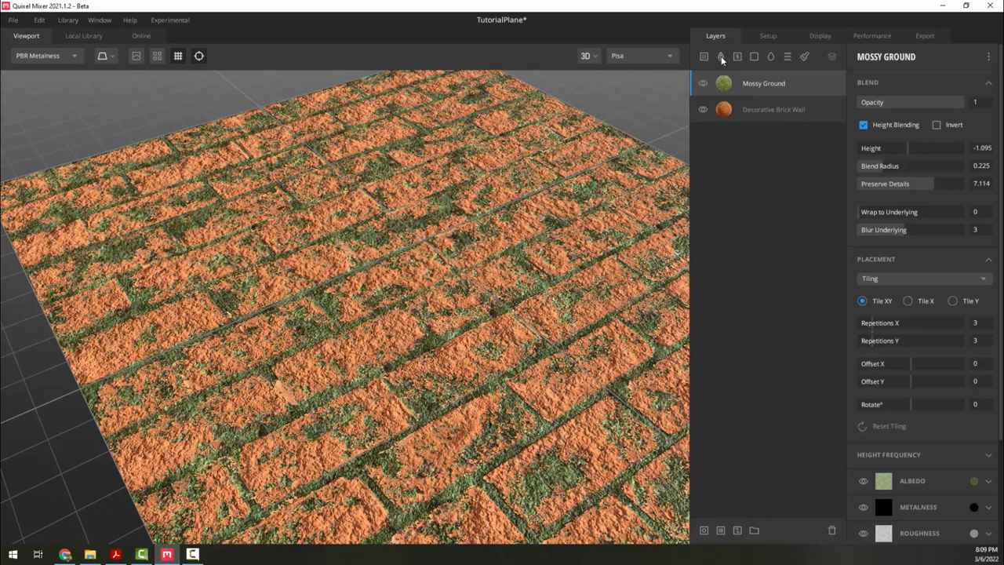
Step: Add the Grafitti Tag atlas decal from the local library as a new layer above the moss
click(722, 58)
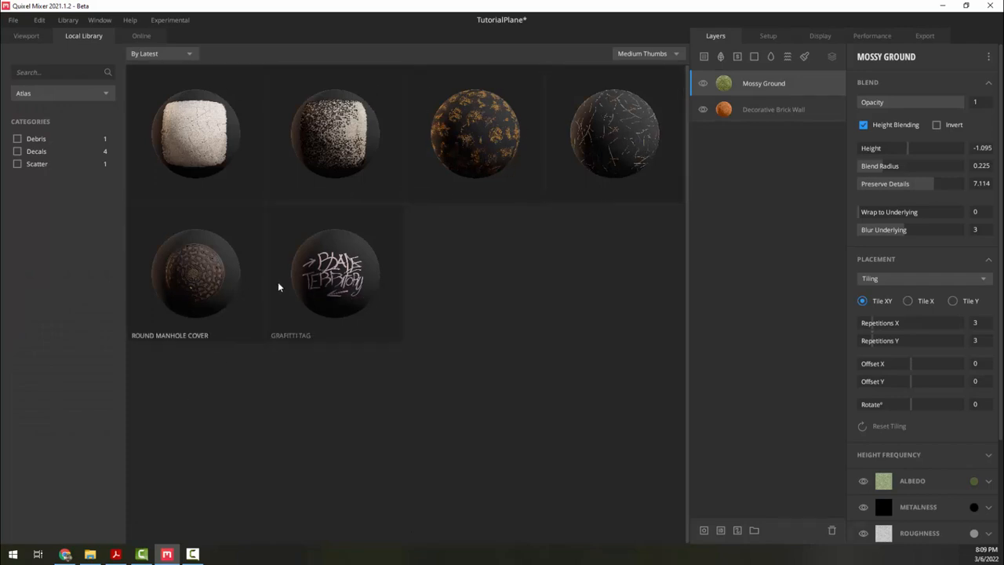
click(141, 36)
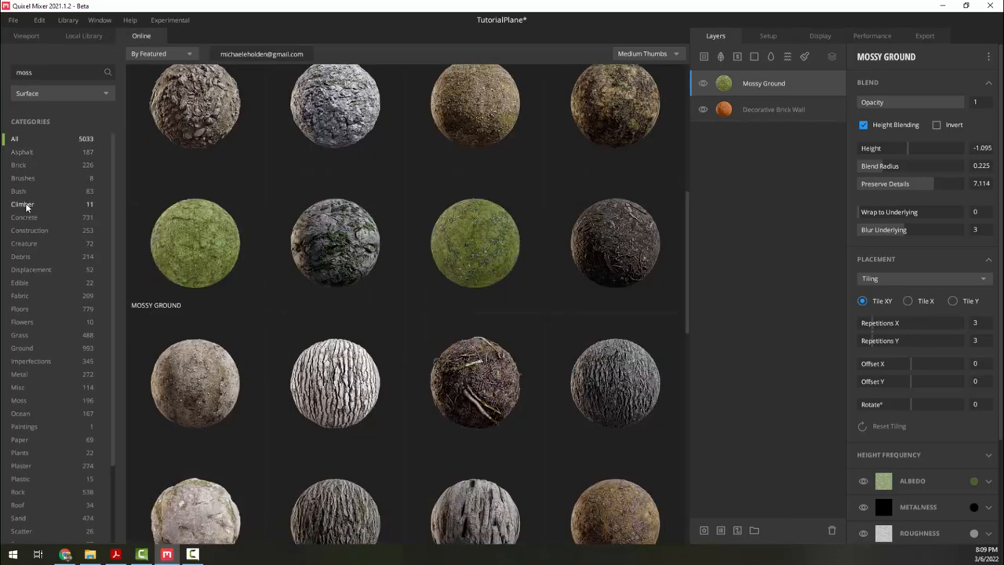
click(38, 93)
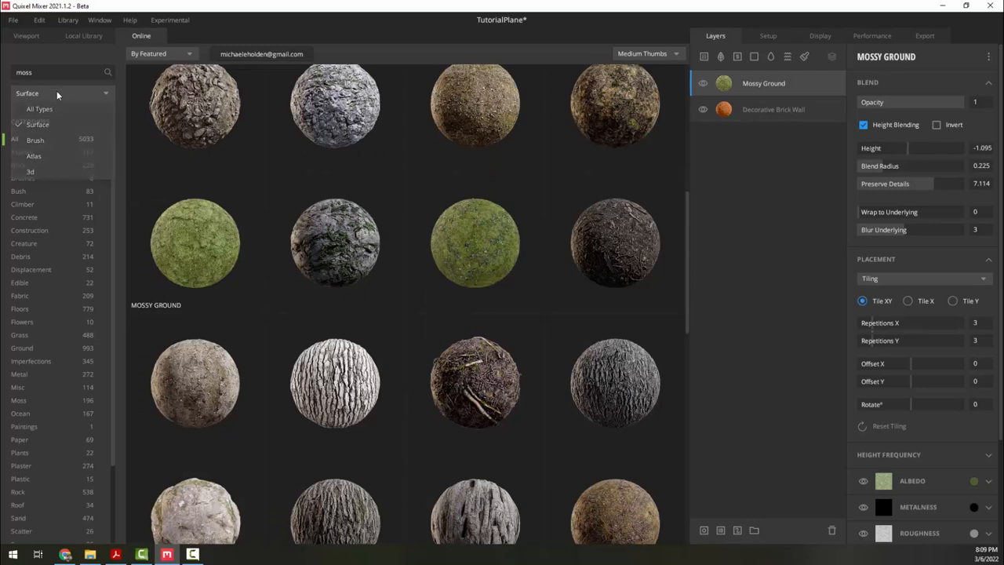
scroll(40, 266, down, 3)
scroll(41, 265, up, 3)
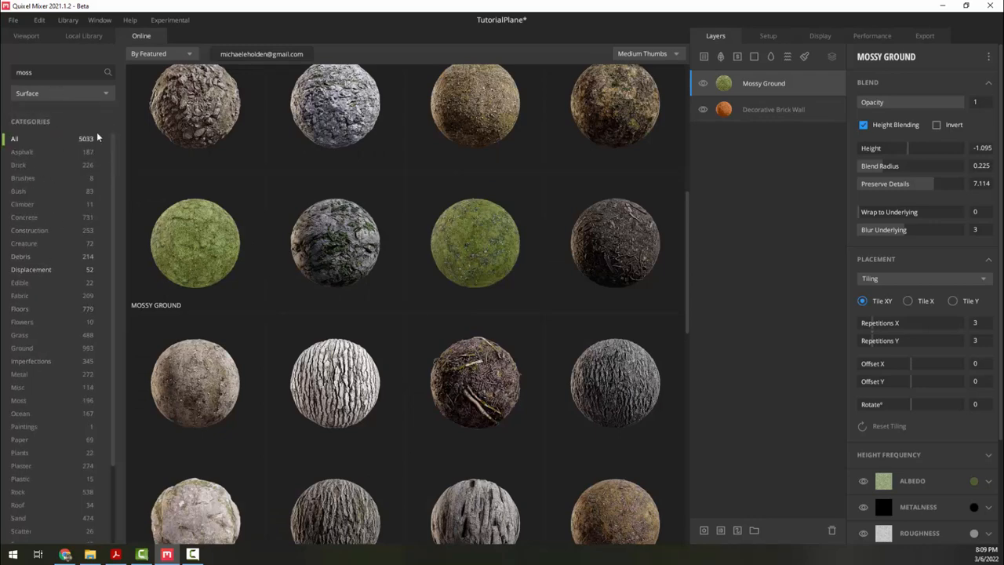
click(93, 35)
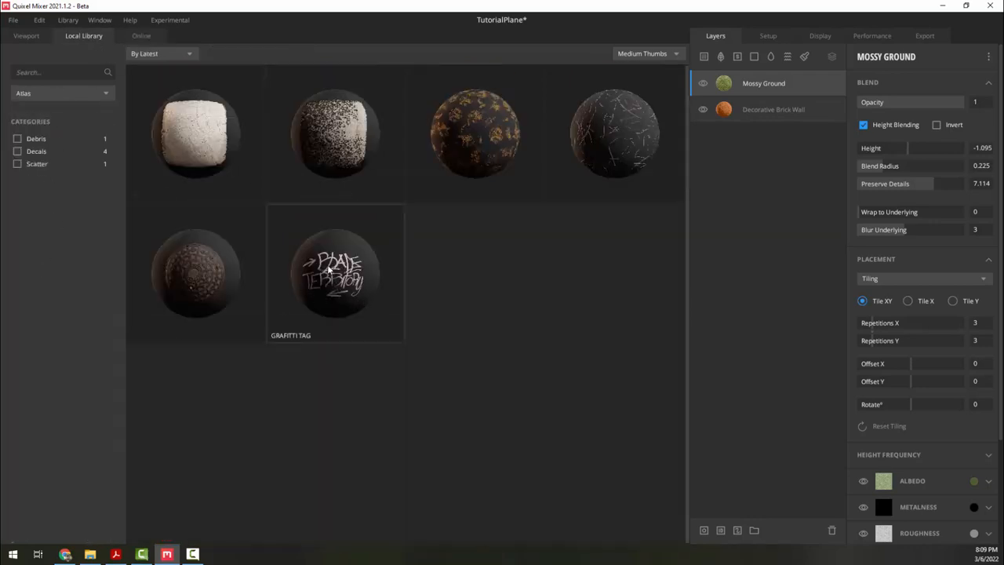
click(362, 311)
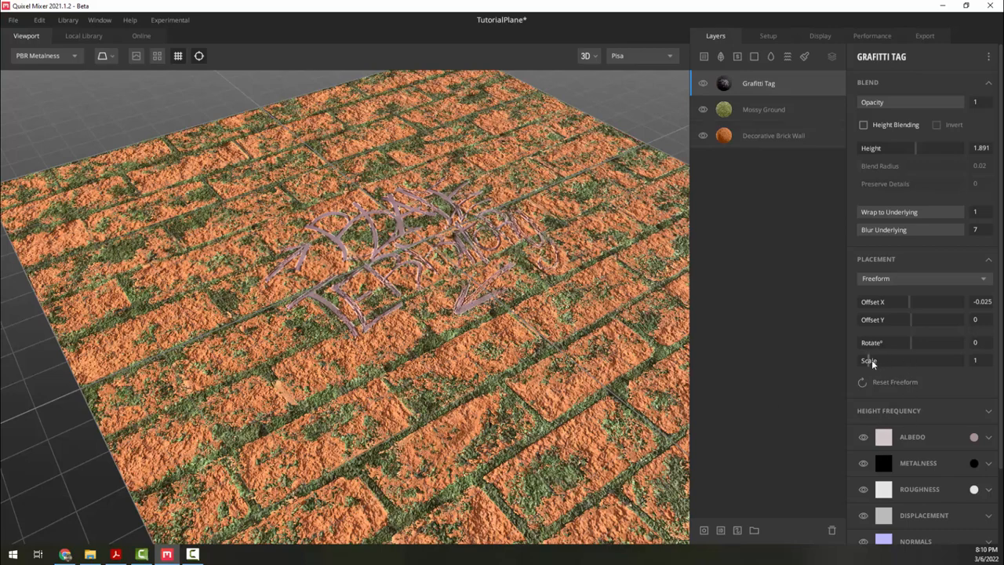
Step: Place the graffiti decal with scale 1.05, X offset about -0.164 and rotation about -5.373 degrees
mouse_move(869, 361)
mouse_down()
mouse_move(879, 360)
mouse_move(868, 361)
mouse_up()
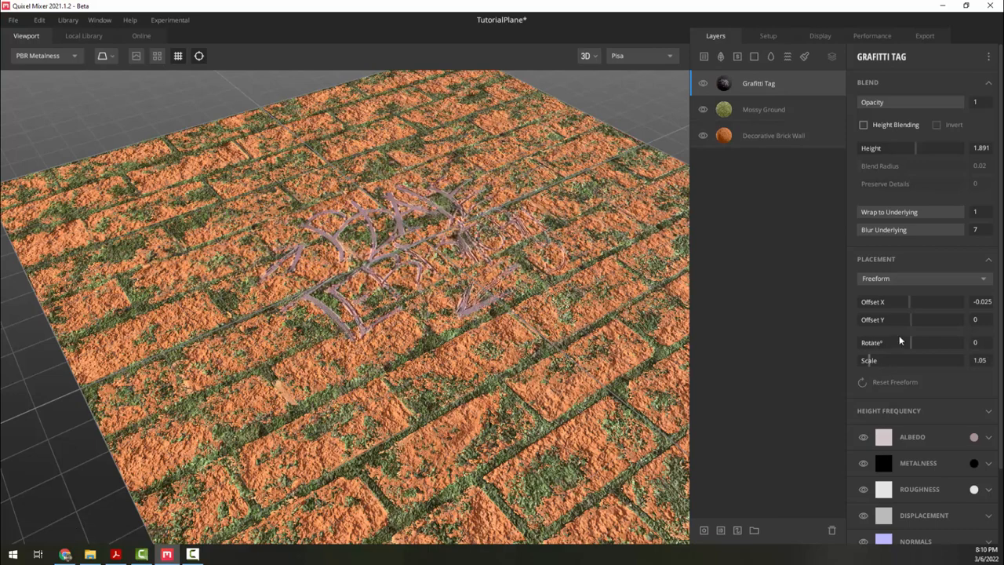
mouse_move(907, 302)
mouse_down()
mouse_move(916, 300)
mouse_move(902, 300)
mouse_up()
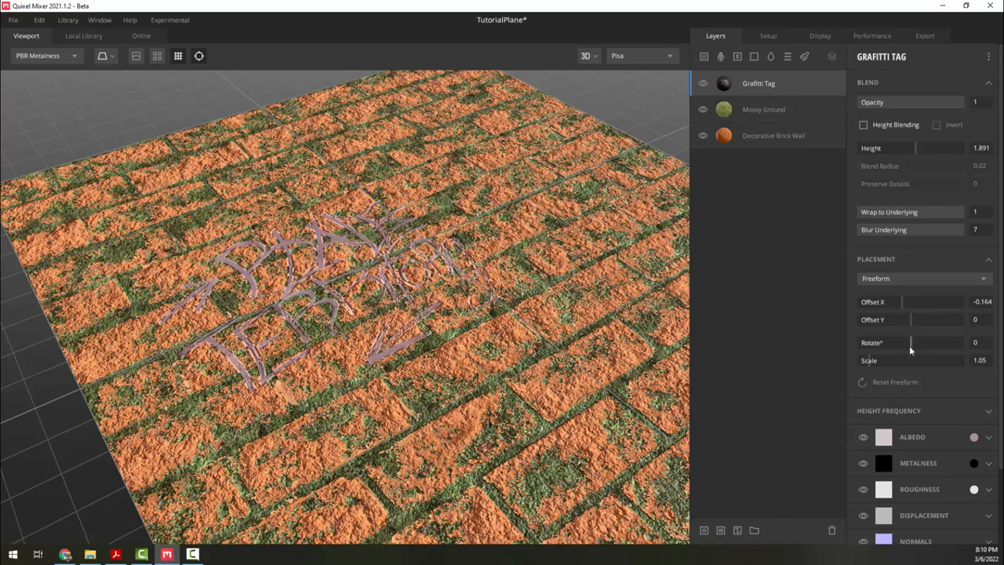
mouse_move(909, 344)
mouse_down()
mouse_move(922, 342)
mouse_move(909, 343)
mouse_up()
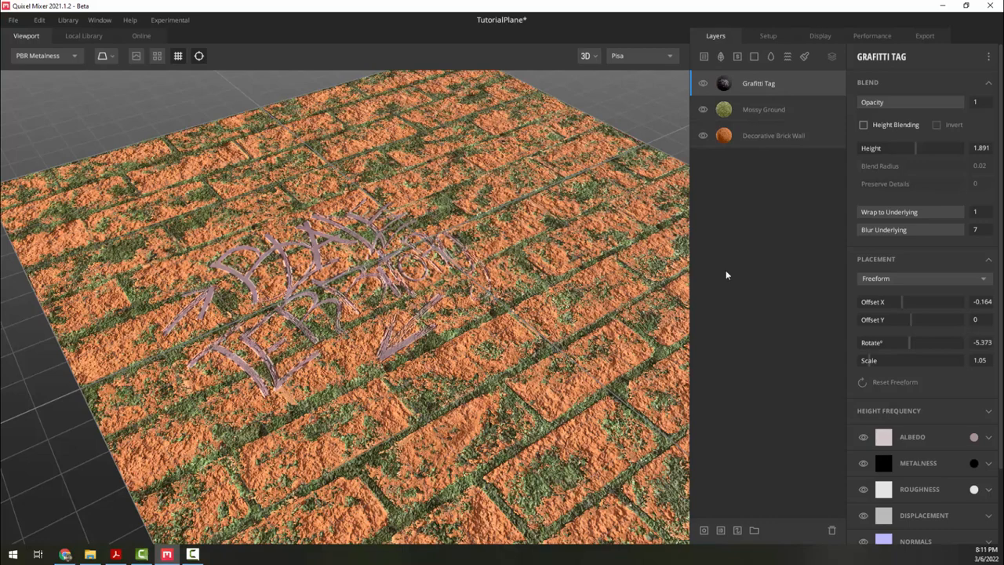
Step: Compare the graffiti's Wrap to Underlying at 0 and back at 1, and recolor its albedo to pinkish red F01360
drag(951, 218, 857, 214)
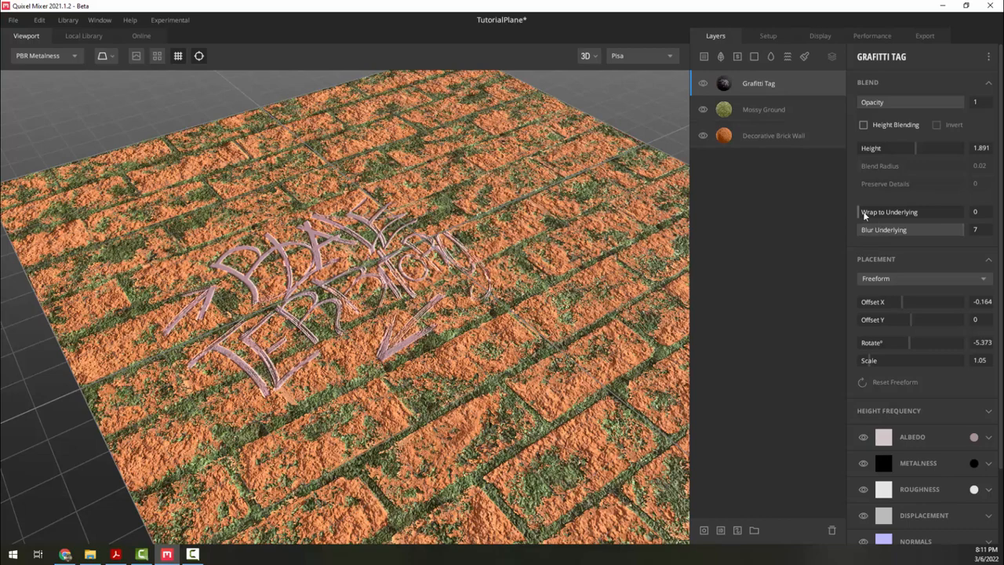
drag(865, 216, 939, 212)
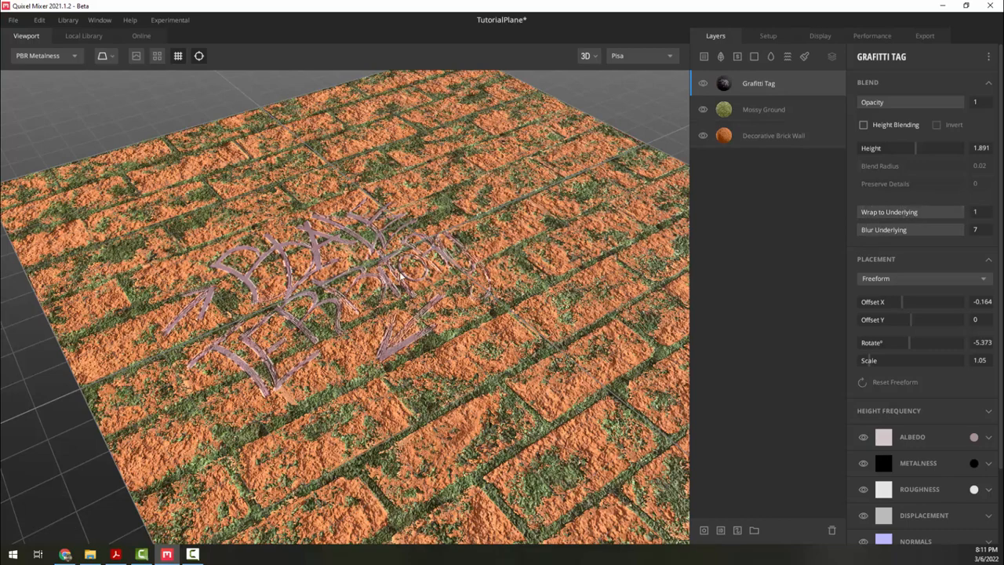
click(974, 437)
click(475, 234)
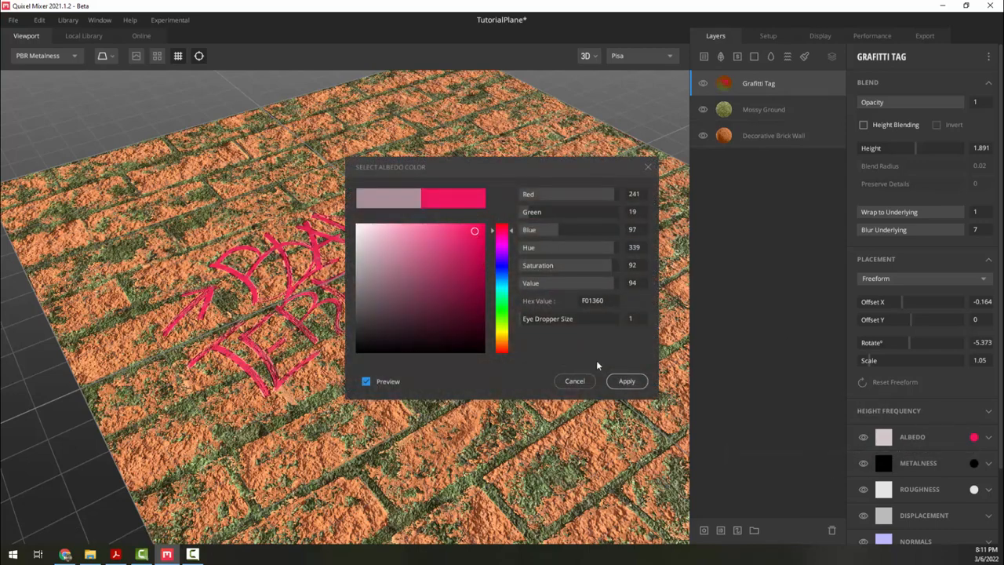
click(626, 381)
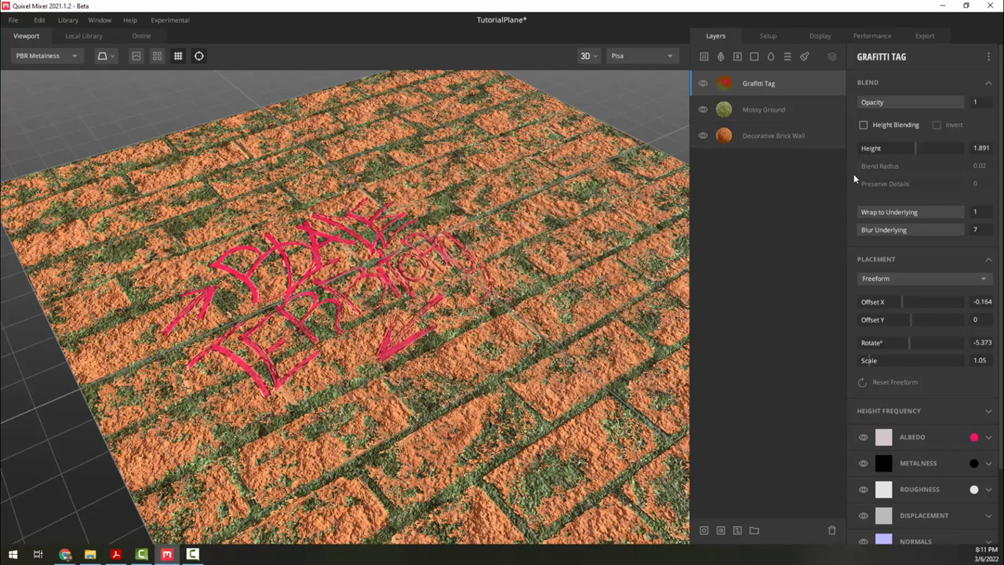
Step: Try height blending on the graffiti layer, raise its height to 20, turn the blending off, and keep opacity at 1
click(864, 124)
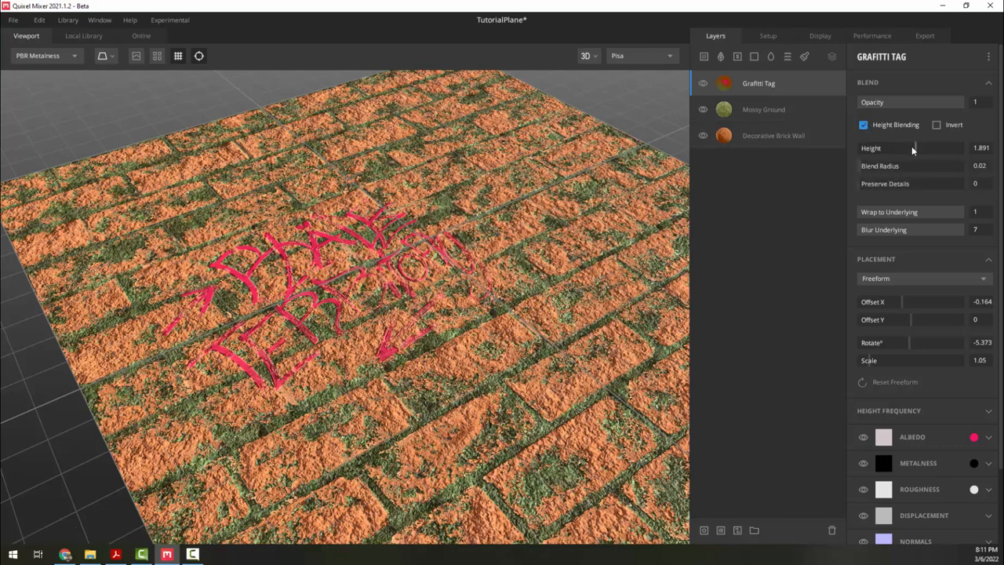
drag(913, 148, 929, 148)
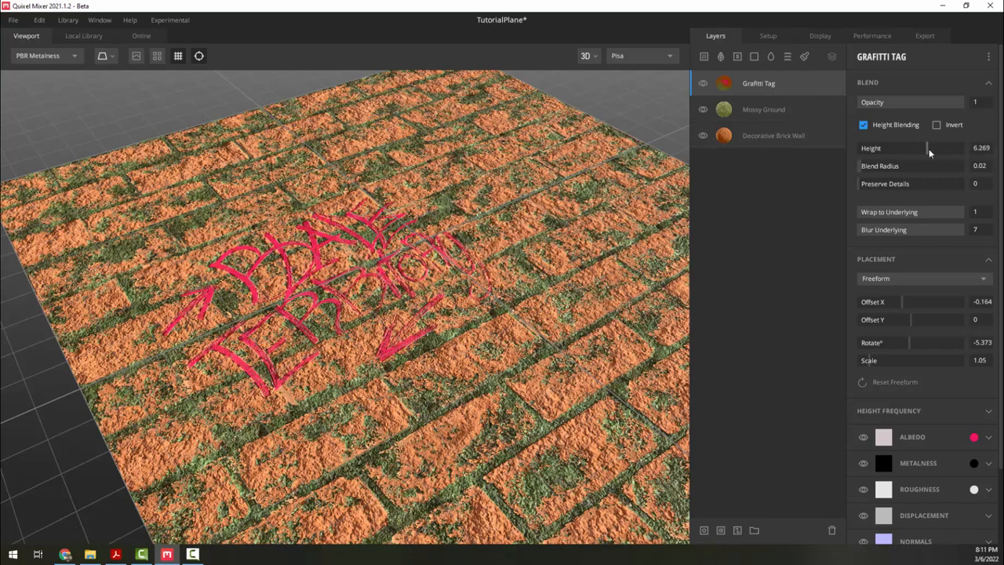
click(864, 126)
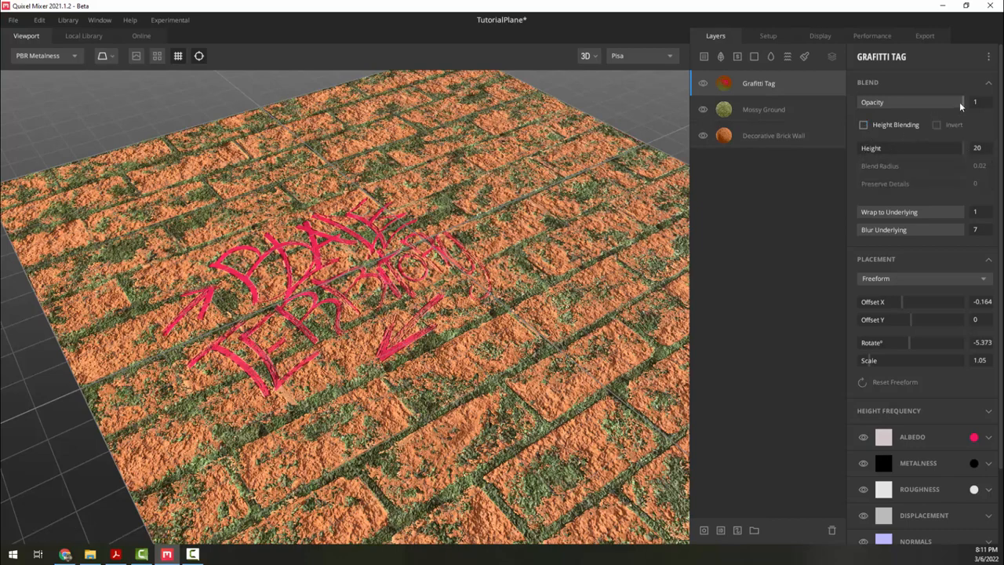
drag(954, 102, 986, 111)
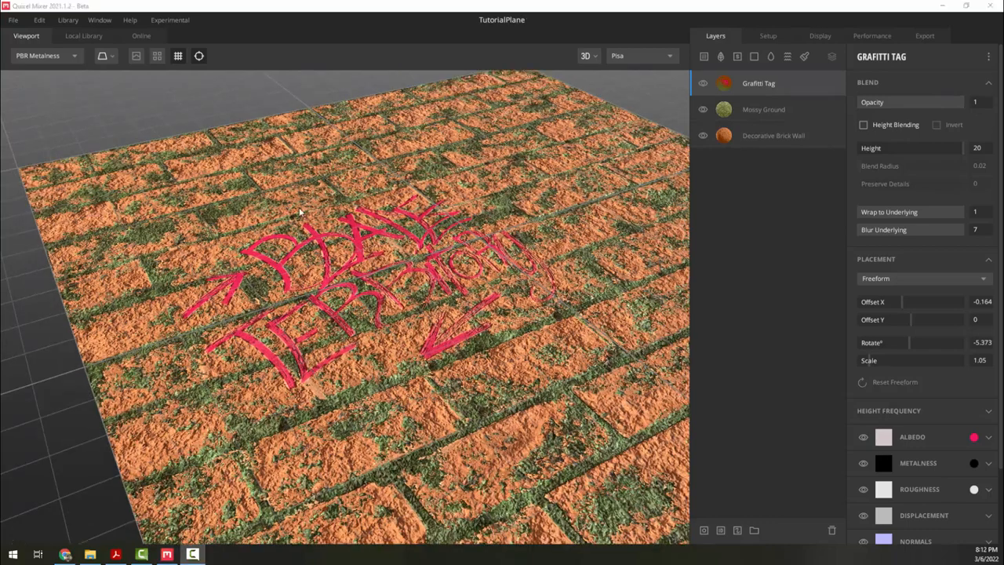
Step: Add the Scuffed Painted Plastic (Blue) smart material from the local library on top of the layer stack
click(737, 60)
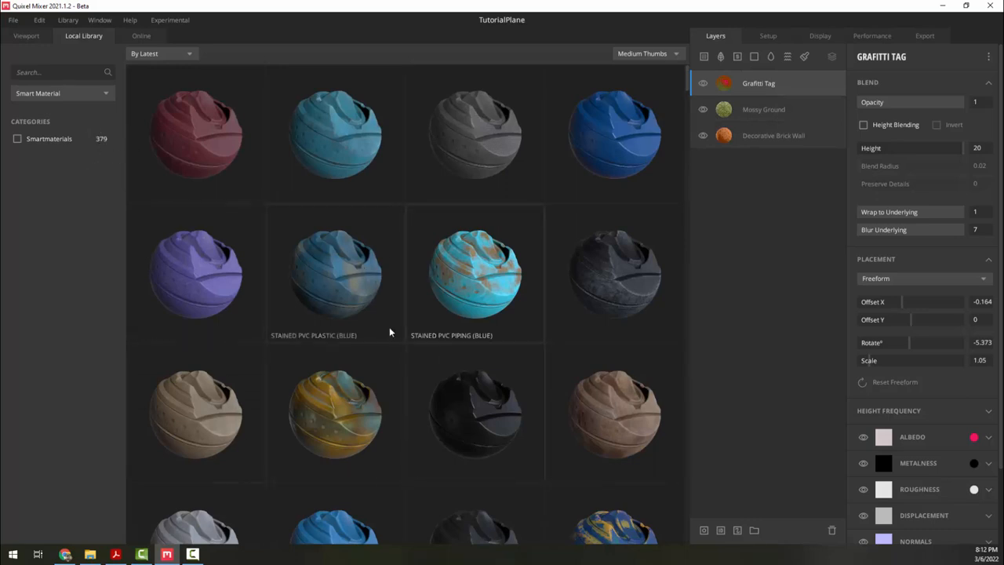
scroll(431, 360, down, 3)
scroll(431, 359, down, 2)
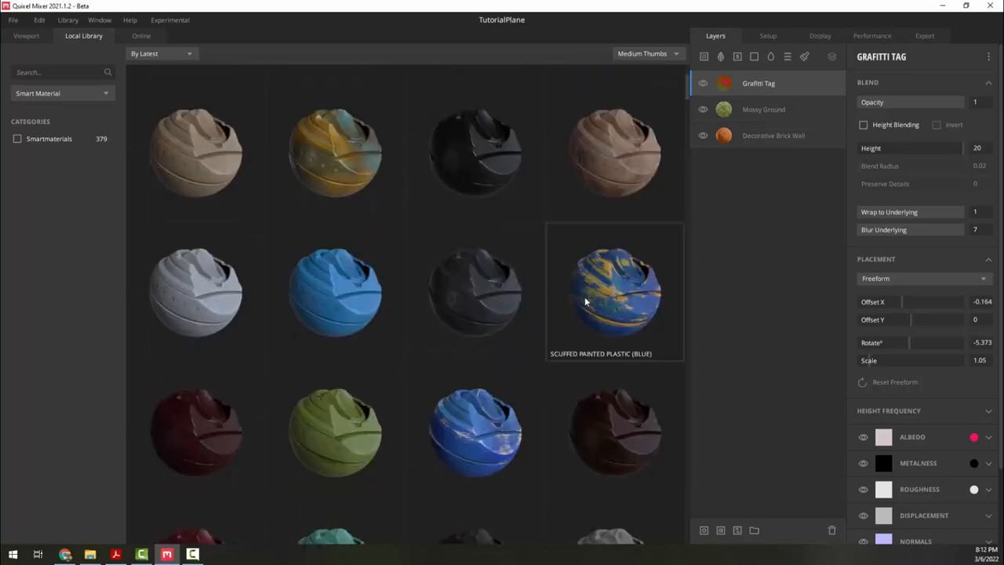
double_click(584, 296)
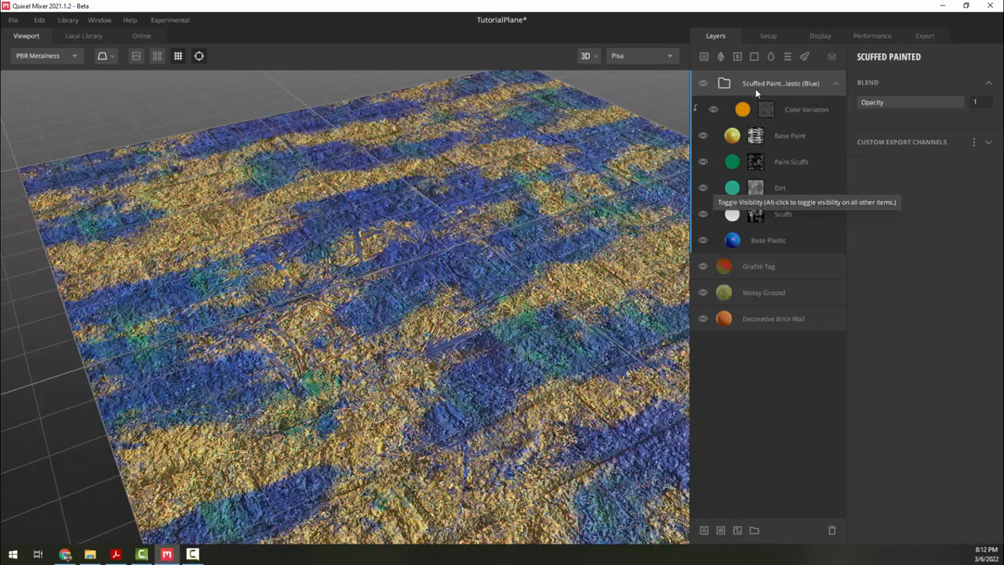
Step: Hide the Grafitti Tag, Mossy Ground and Decorative Brick Wall layers to view the smart material alone
click(703, 266)
click(703, 291)
click(703, 318)
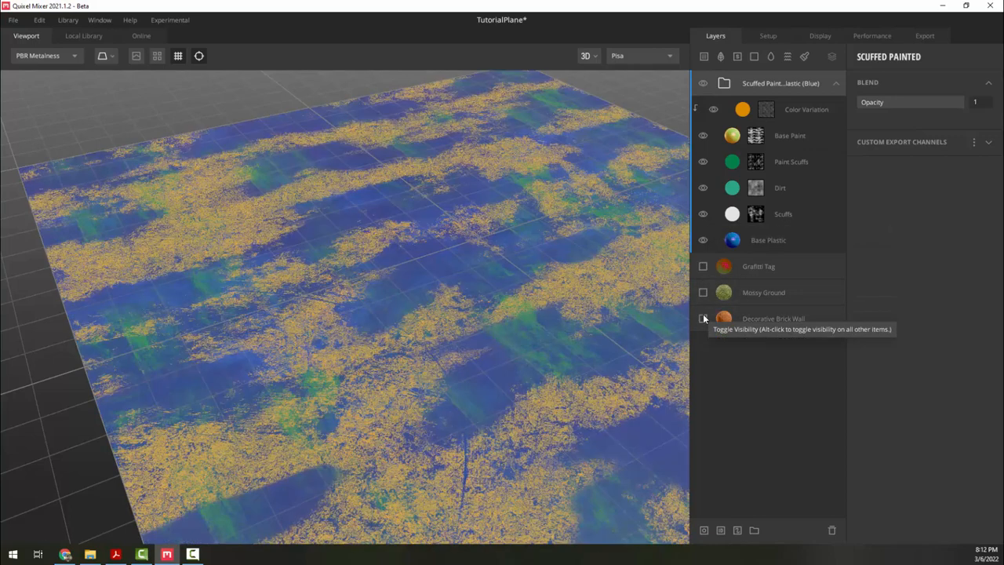
drag(477, 353, 197, 265)
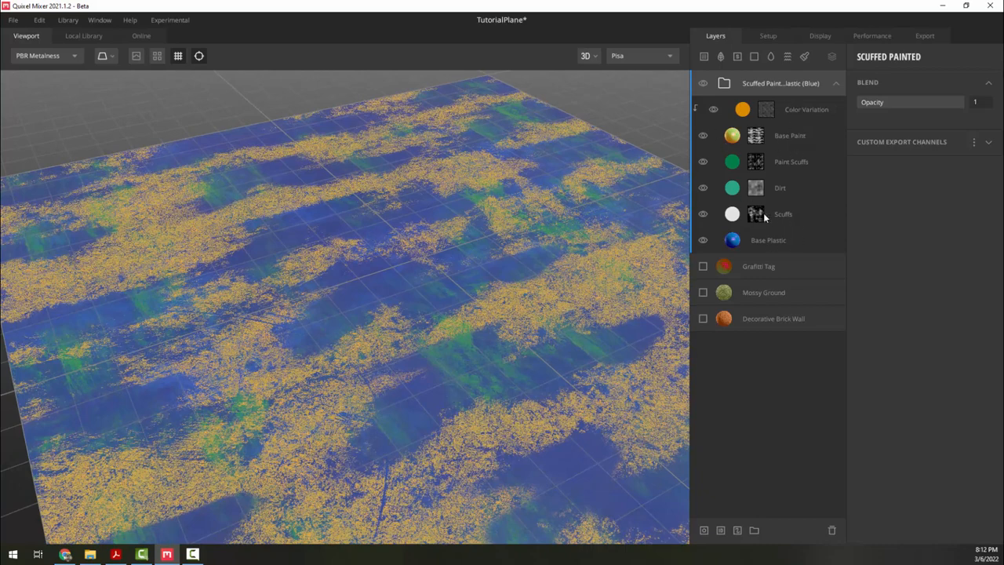
Step: Examine the settings of the smart material's Scuffs, Dirt, Paint Scuffs and Base Paint layers
click(801, 212)
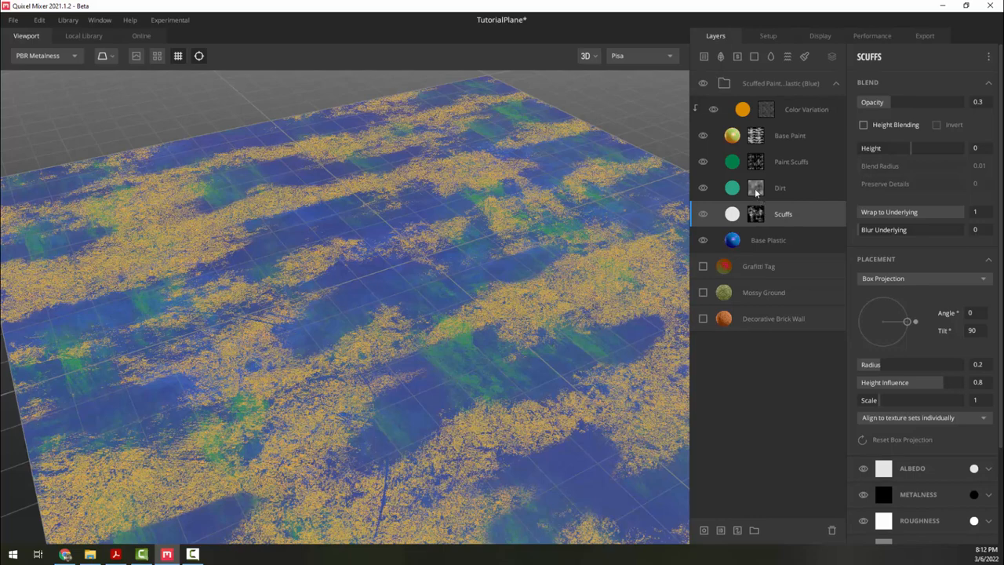
click(775, 188)
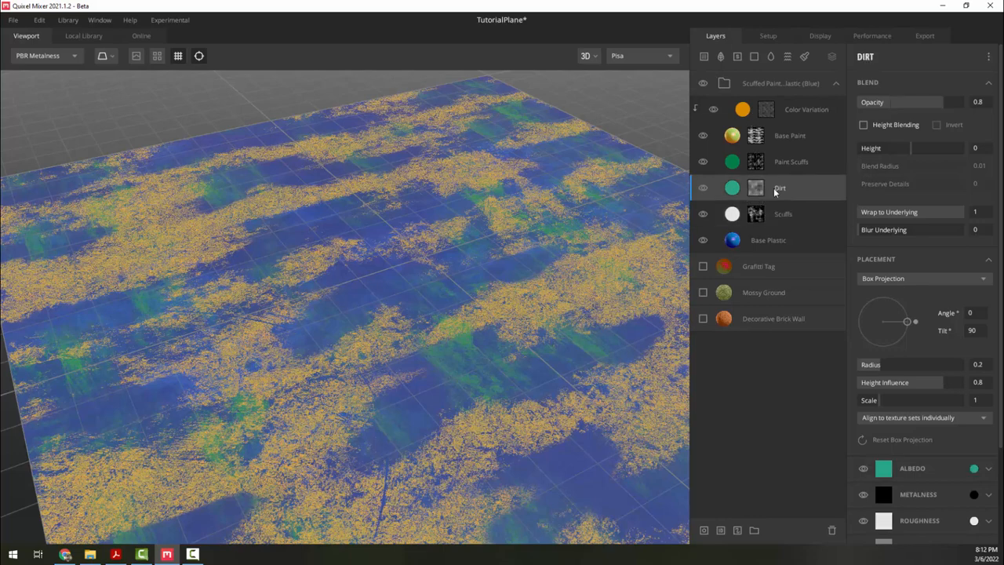
click(788, 164)
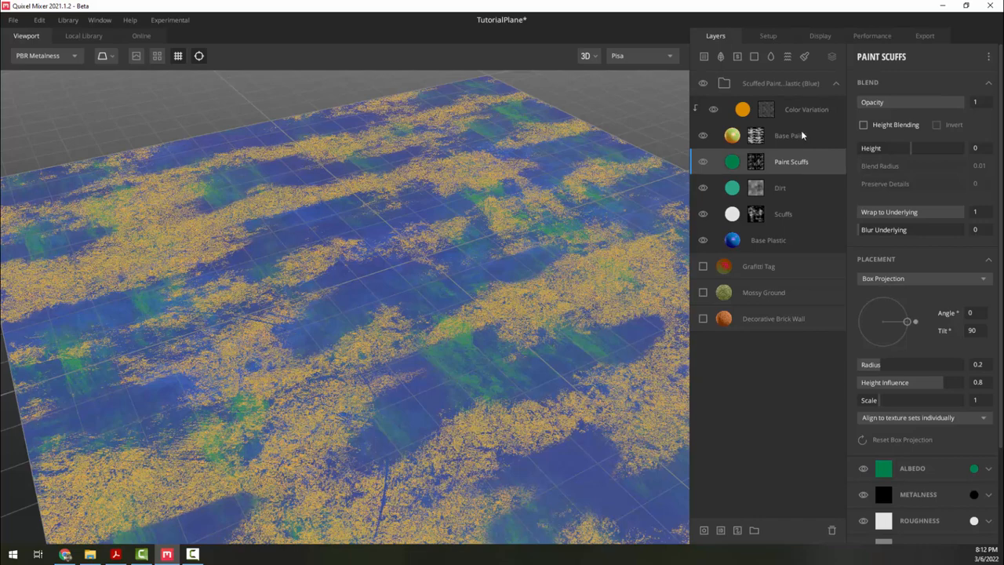
click(801, 131)
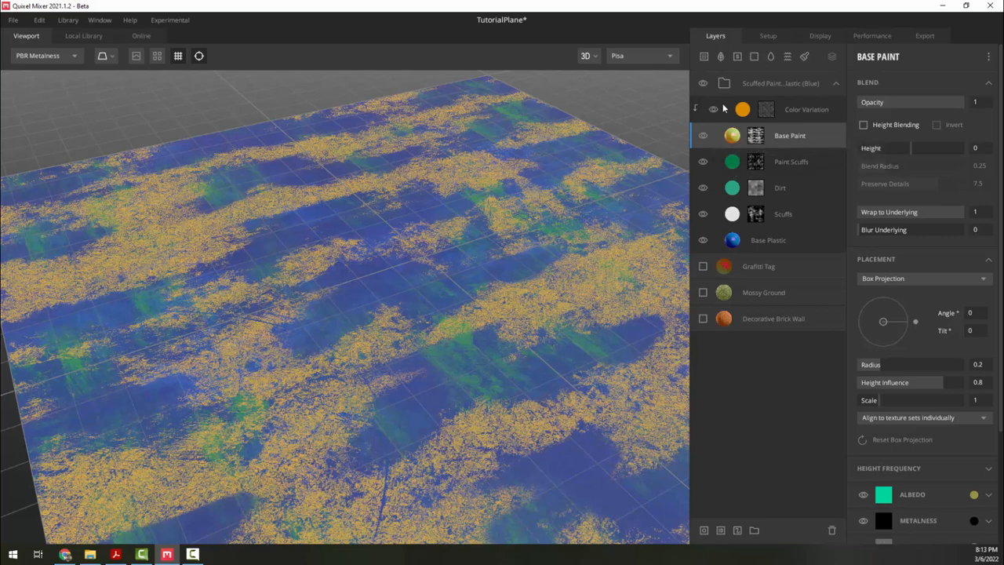
Step: Delete the scuffed plastic smart material group and show the graffiti, moss and brick wall layers again
click(837, 83)
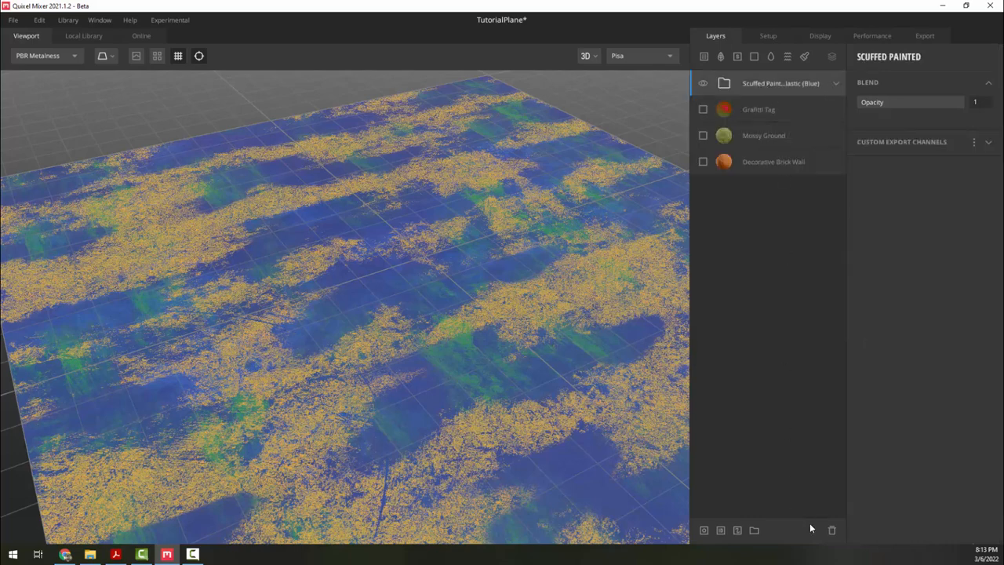
click(831, 530)
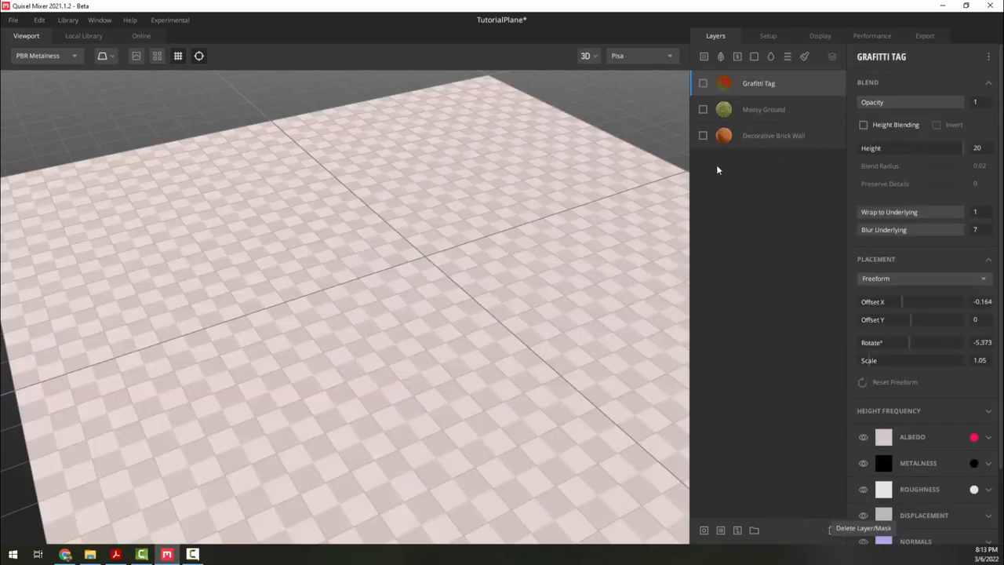
click(703, 83)
click(703, 109)
click(703, 136)
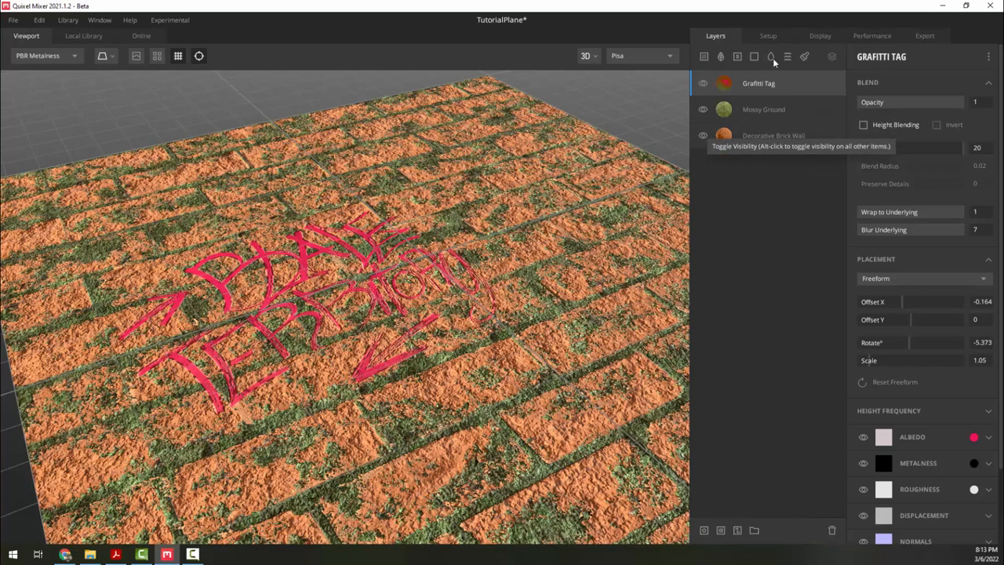
Step: Add a solid layer above the graffiti and inspect how it fills the low areas between the bricks
click(754, 60)
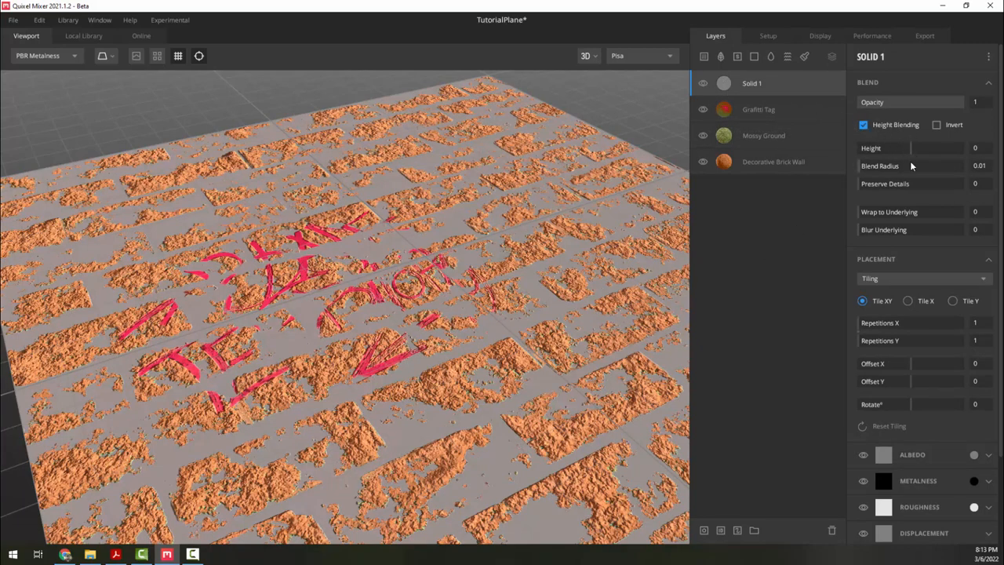
middle_drag(363, 380, 517, 453)
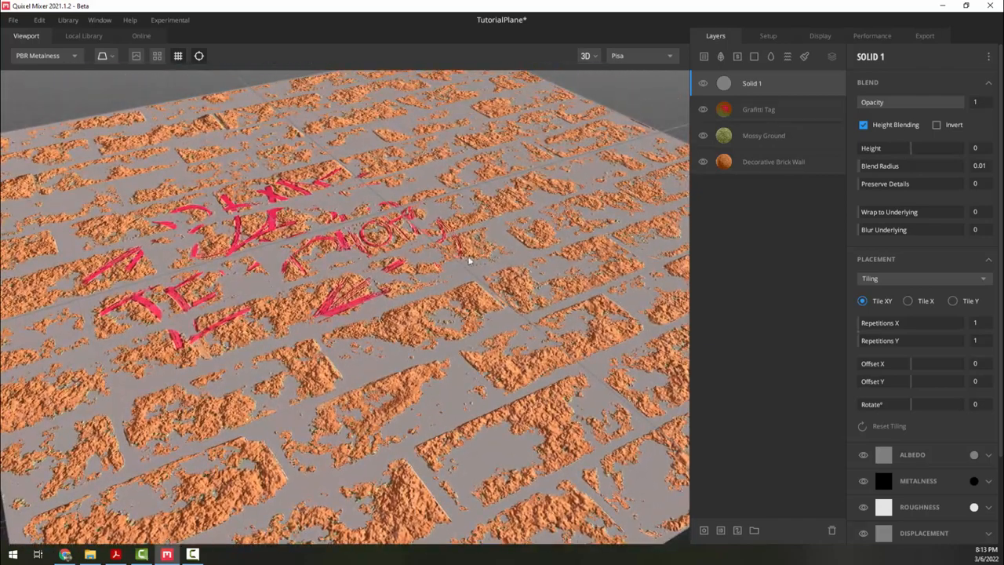
Step: Move the Solid 1 layer beneath Decorative Brick Wall and compare how the two layers blend
middle_drag(469, 260, 442, 442)
middle_drag(442, 365, 751, 114)
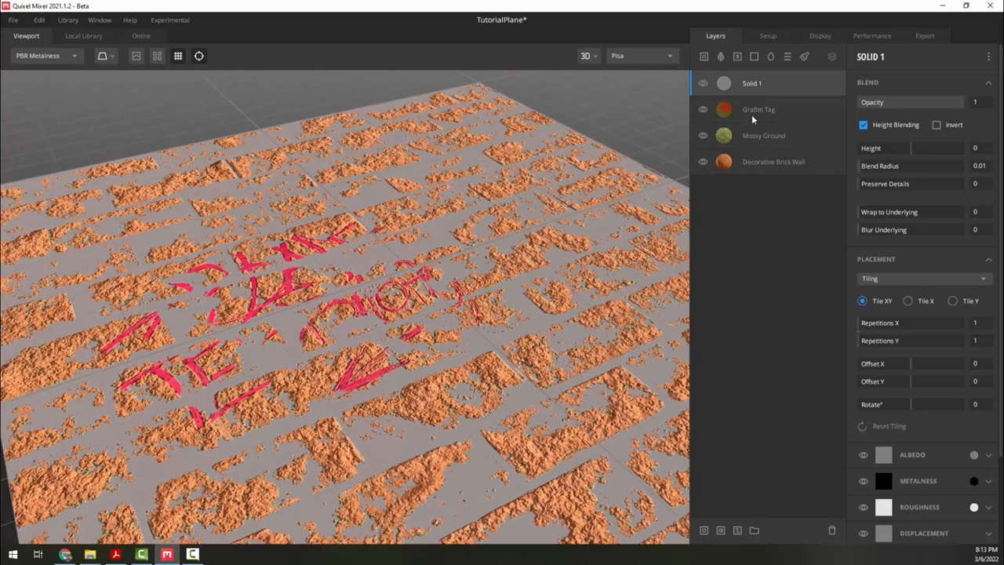
drag(769, 83, 768, 172)
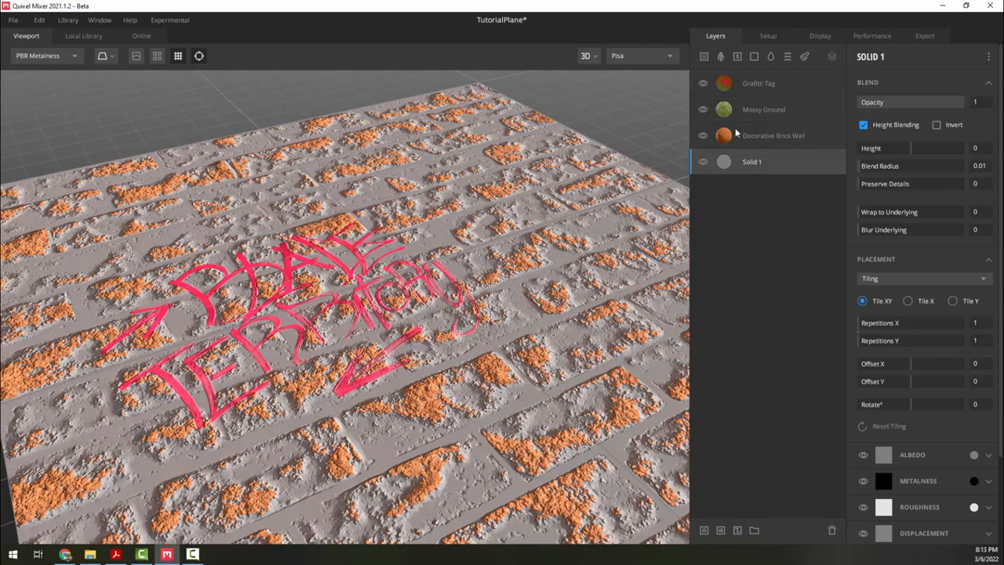
click(759, 140)
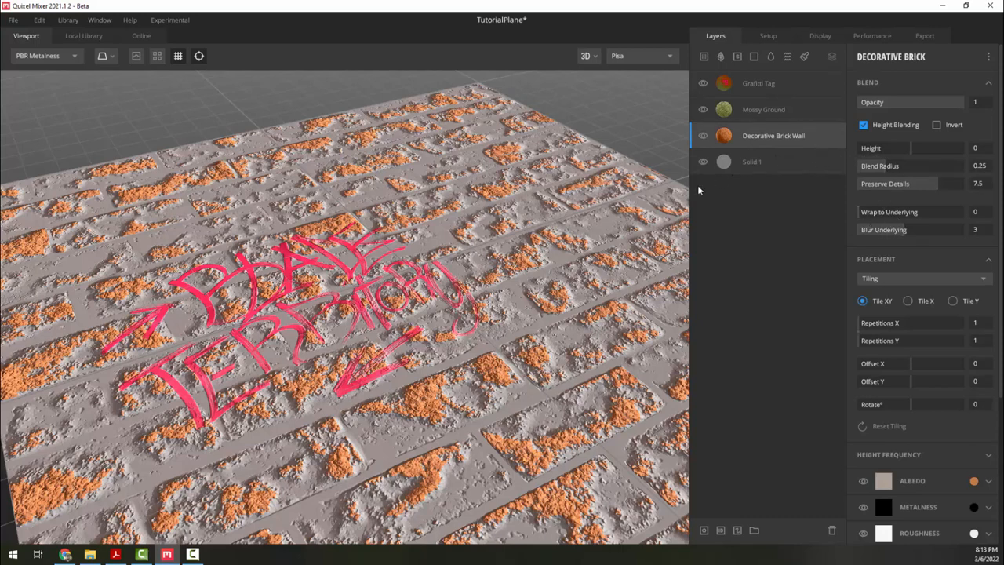
click(755, 162)
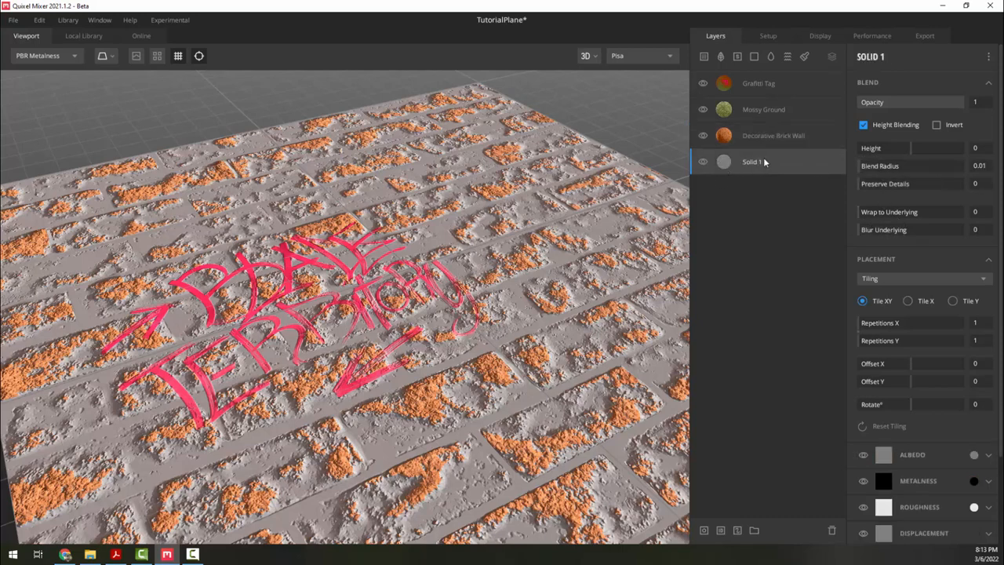
click(782, 136)
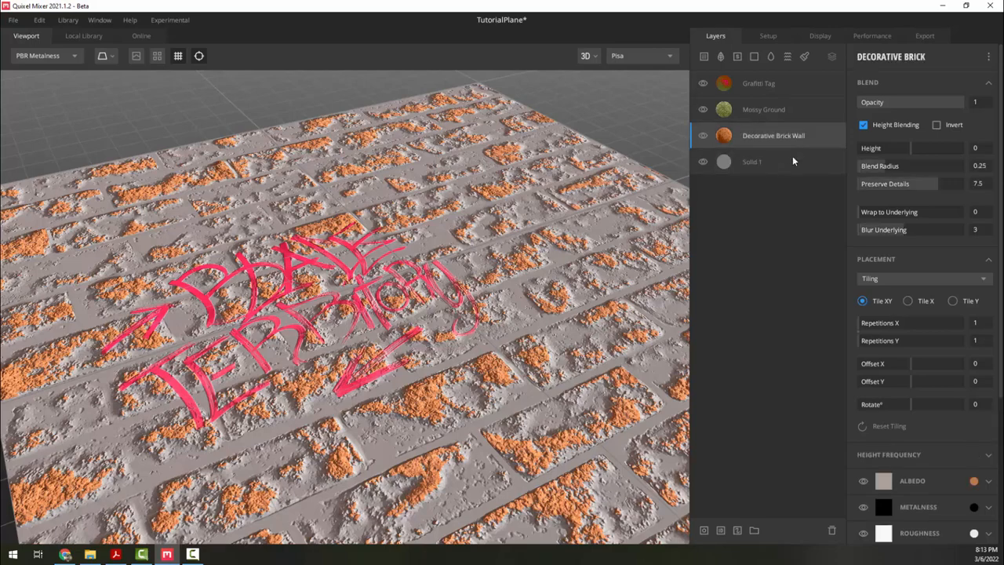
middle_drag(386, 317, 482, 237)
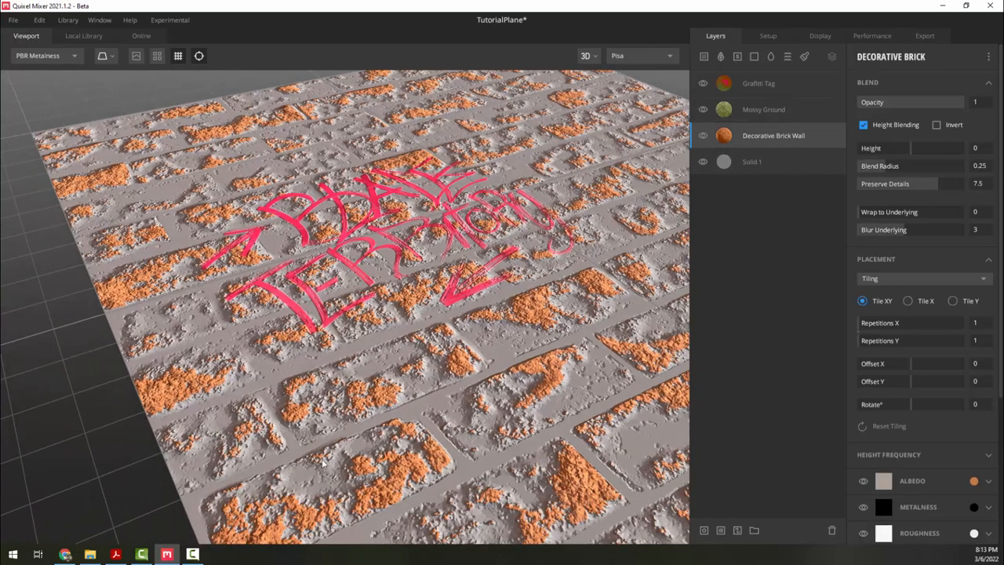
middle_drag(401, 352, 298, 399)
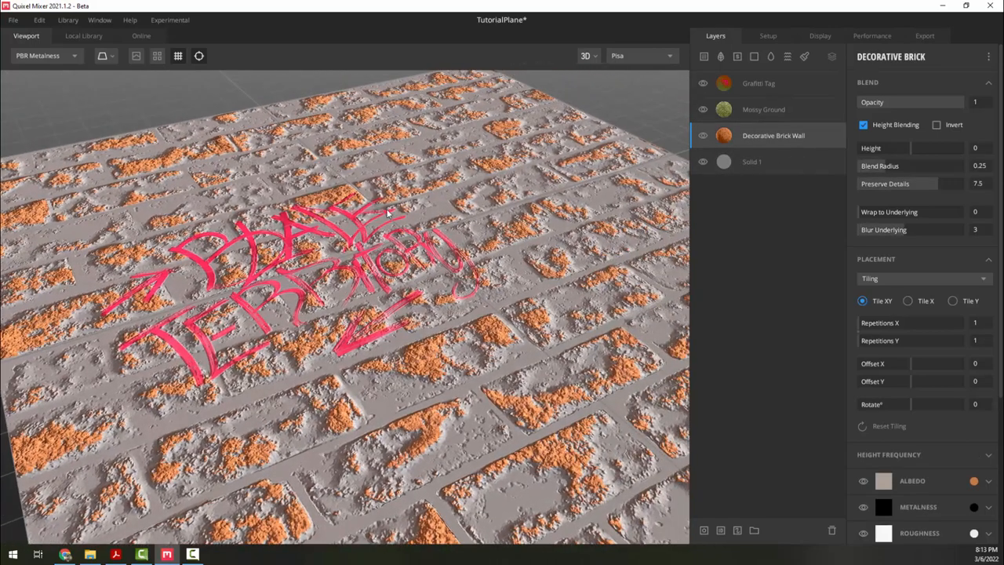
Step: Turn off height blending for the Solid 1 layer and lower its height to about -5.274
click(770, 162)
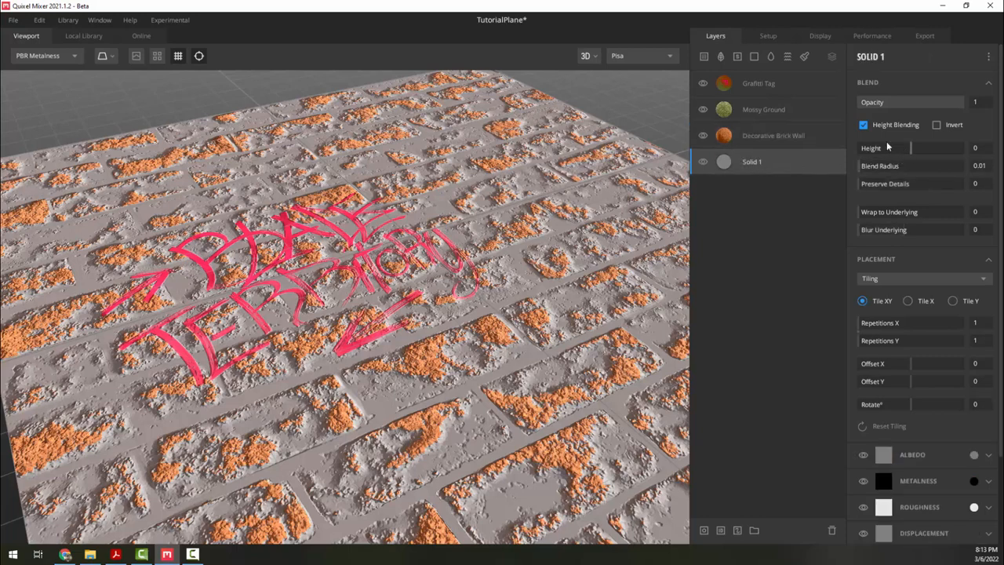
click(864, 124)
mouse_move(910, 150)
mouse_down()
mouse_move(888, 150)
mouse_move(897, 151)
mouse_up()
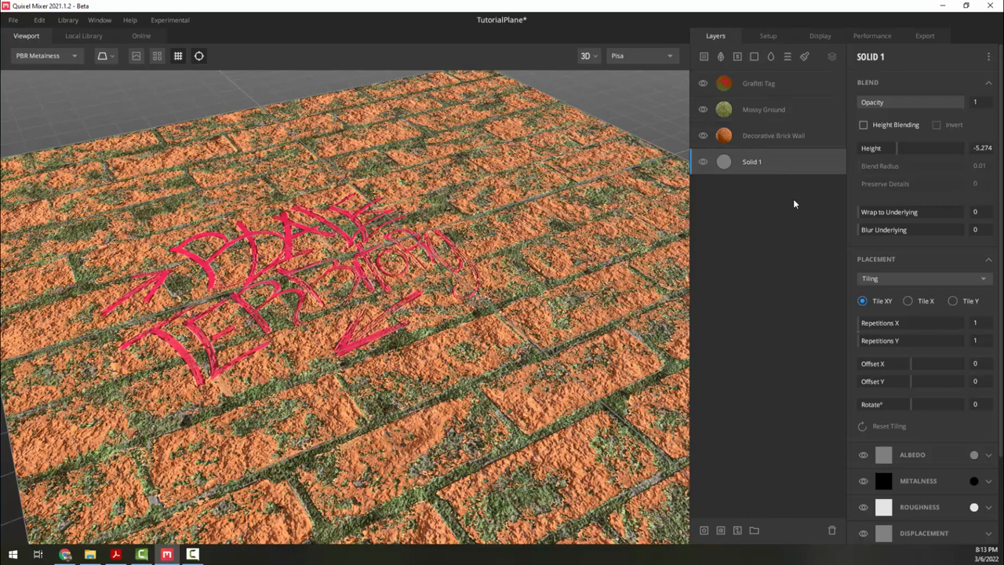
Step: Collapse the placement settings of the Decorative Brick Wall layer and hide the Solid 1 layer
click(784, 137)
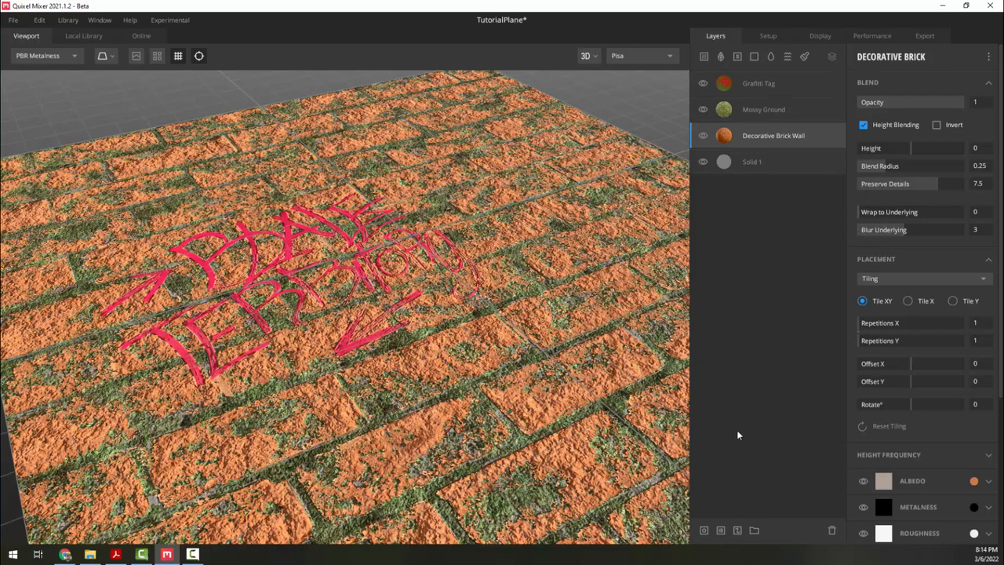
click(953, 262)
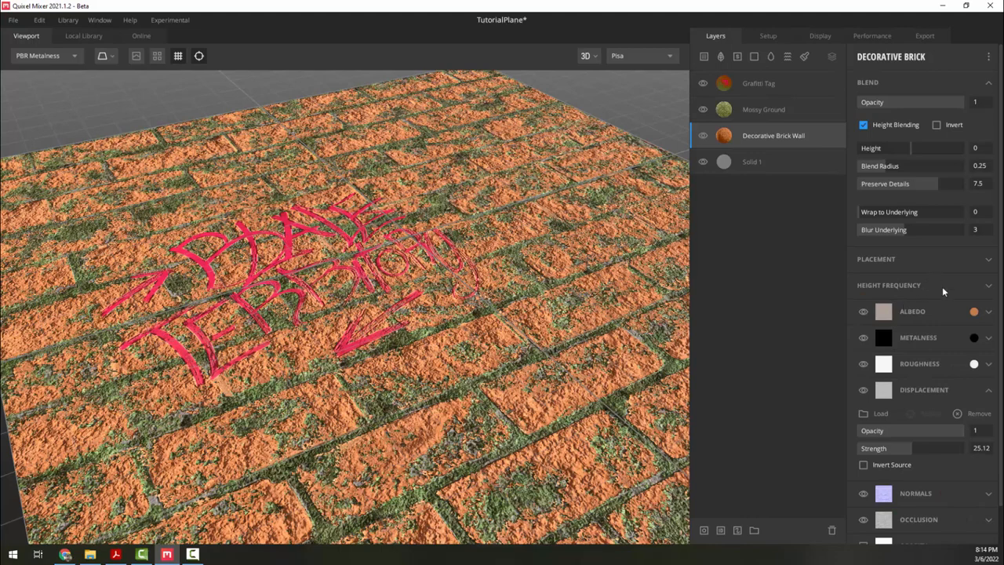
click(943, 288)
click(925, 285)
scroll(373, 271, down, 3)
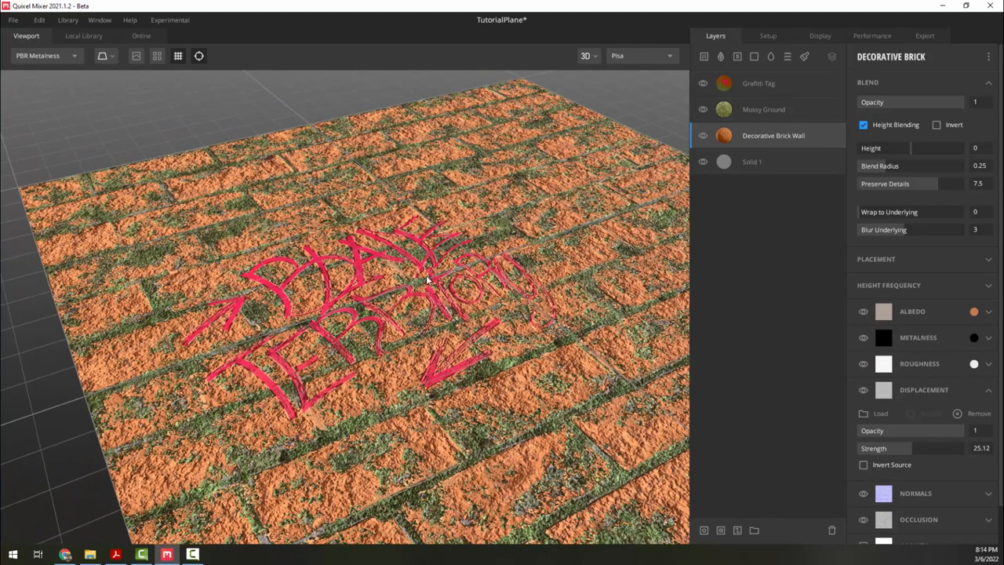
middle_drag(449, 270, 408, 265)
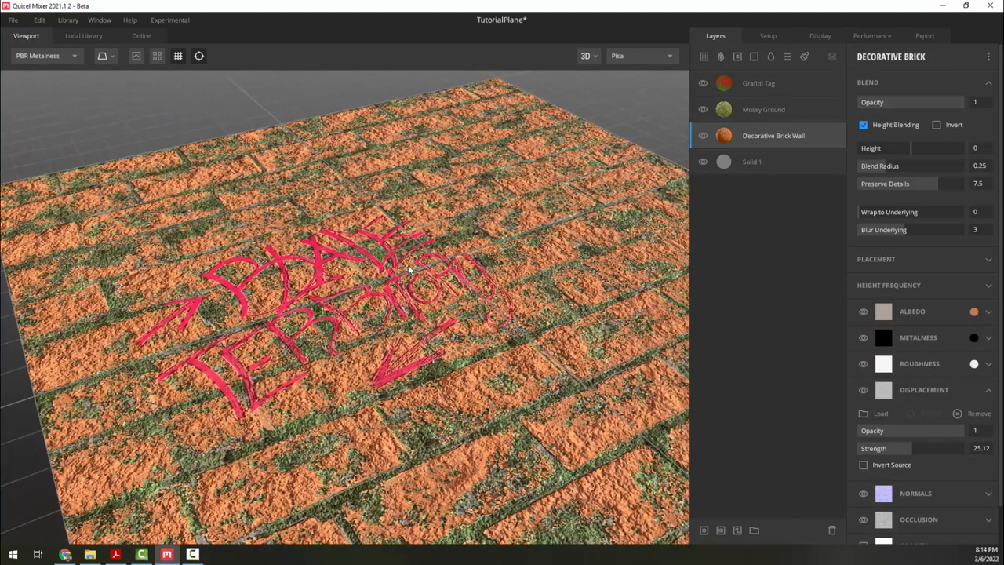
click(703, 161)
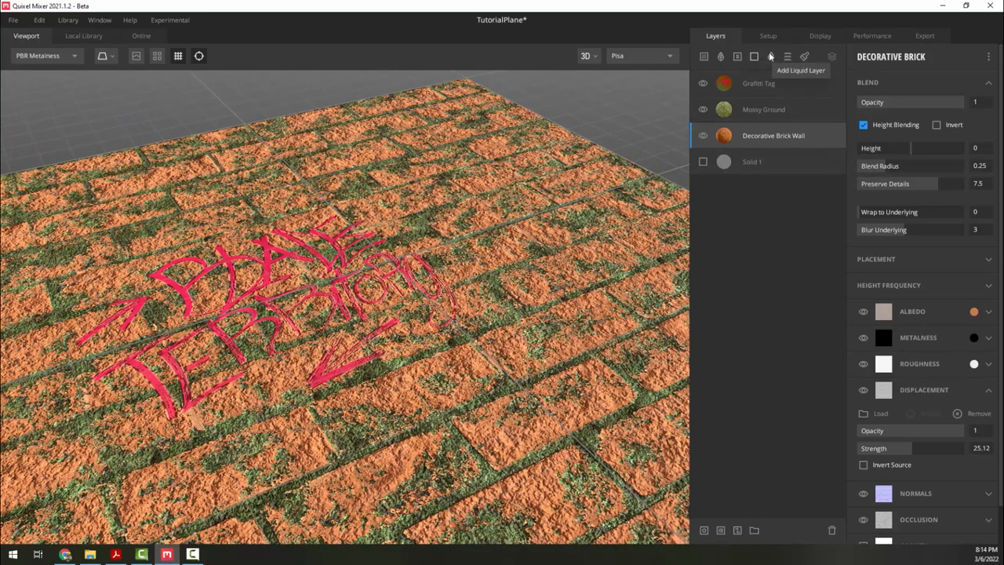
Step: Add a liquid layer above Decorative Brick Wall and inspect how it fills the gaps between the bricks
click(771, 56)
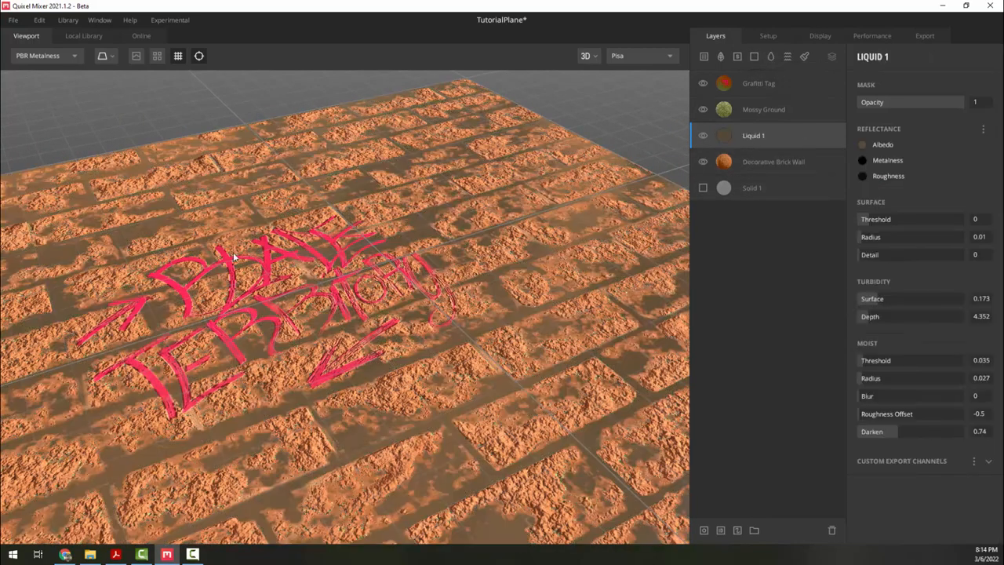
drag(236, 258, 267, 225)
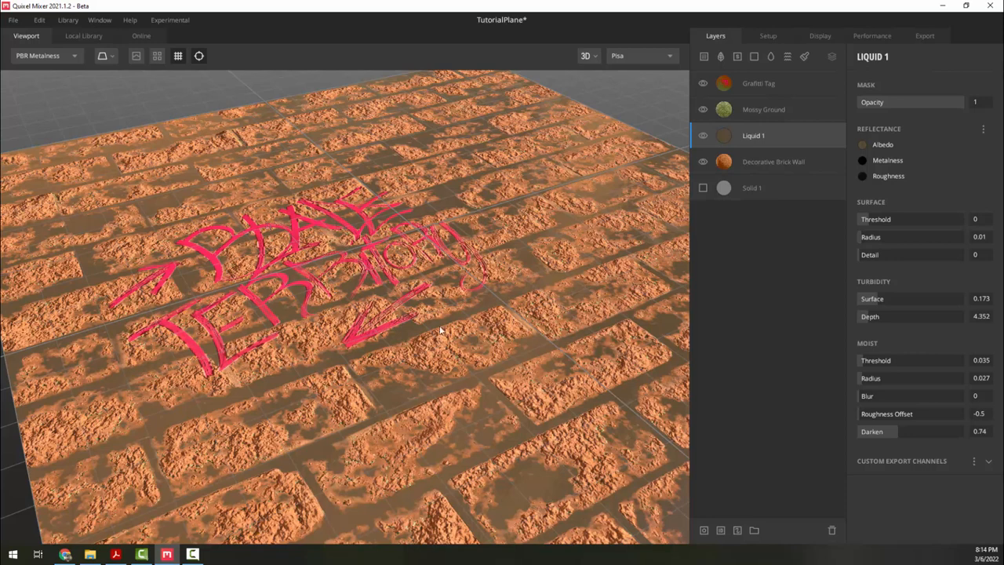
middle_drag(436, 381, 477, 351)
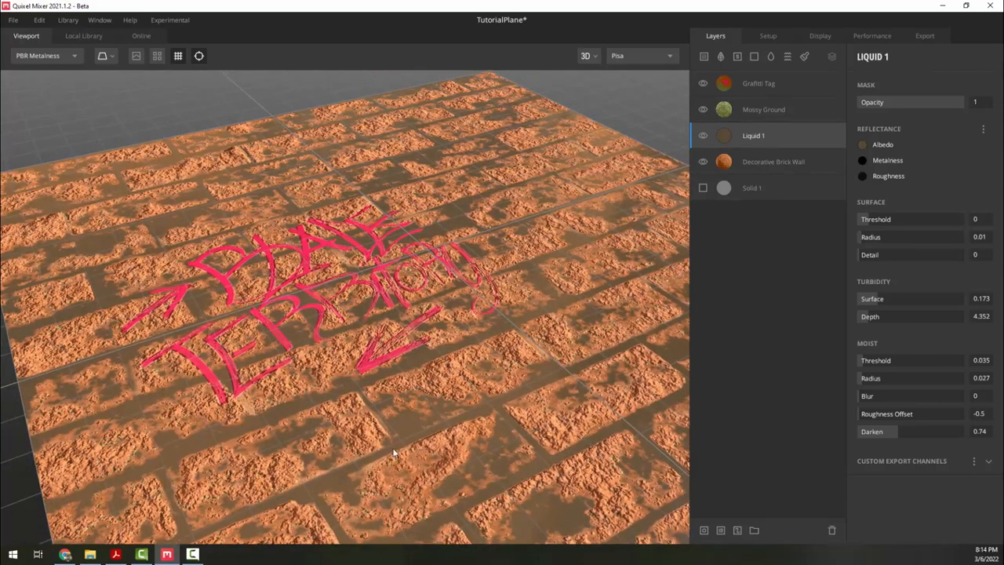
middle_drag(384, 419, 359, 388)
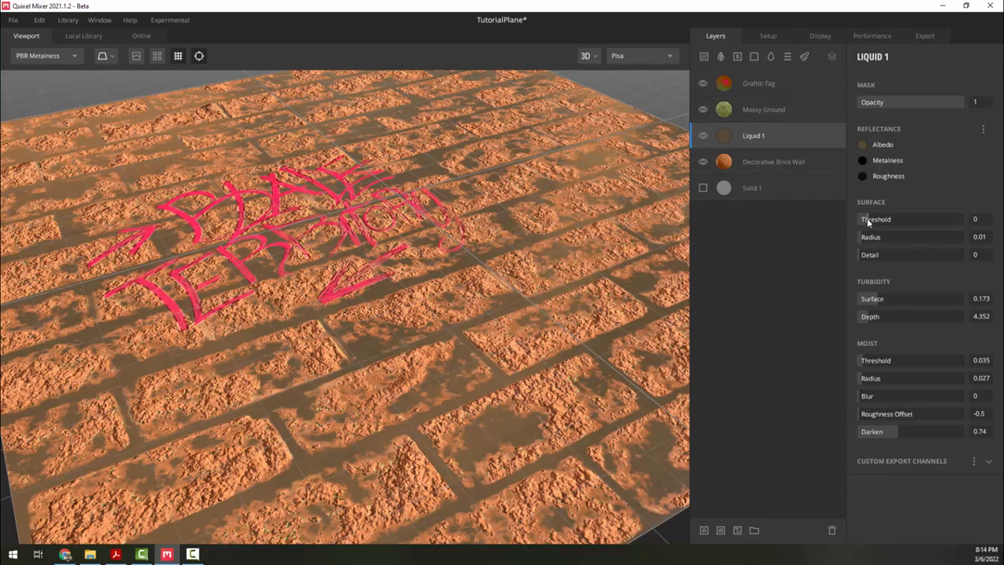
Step: Lower the liquid layer's surface threshold to about -1.095 and examine the puddles around the bricks up close
mouse_move(867, 218)
mouse_down()
mouse_move(887, 219)
mouse_move(852, 218)
mouse_move(862, 219)
mouse_up()
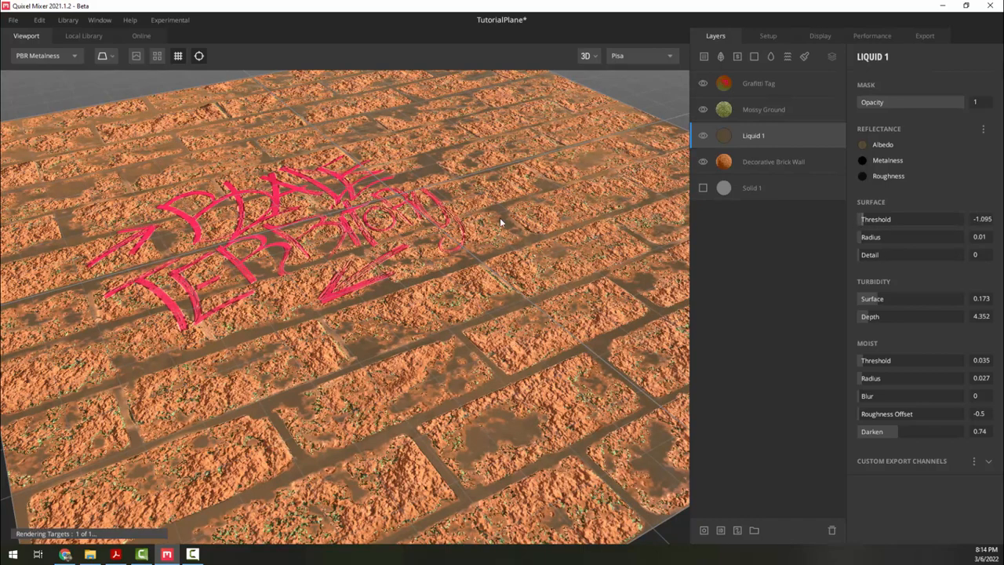
scroll(402, 253, up, 5)
middle_drag(463, 297, 223, 283)
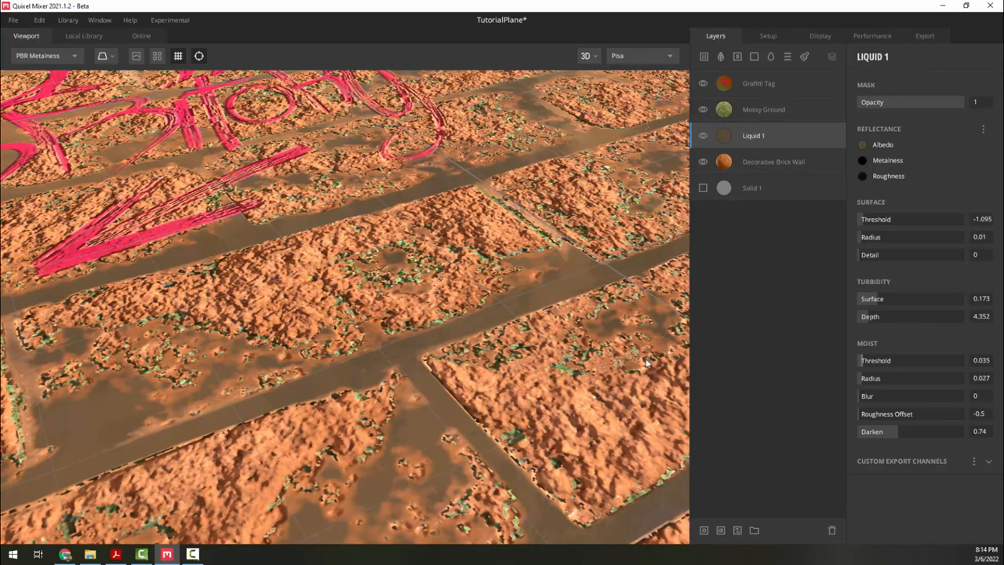
scroll(436, 381, down, 5)
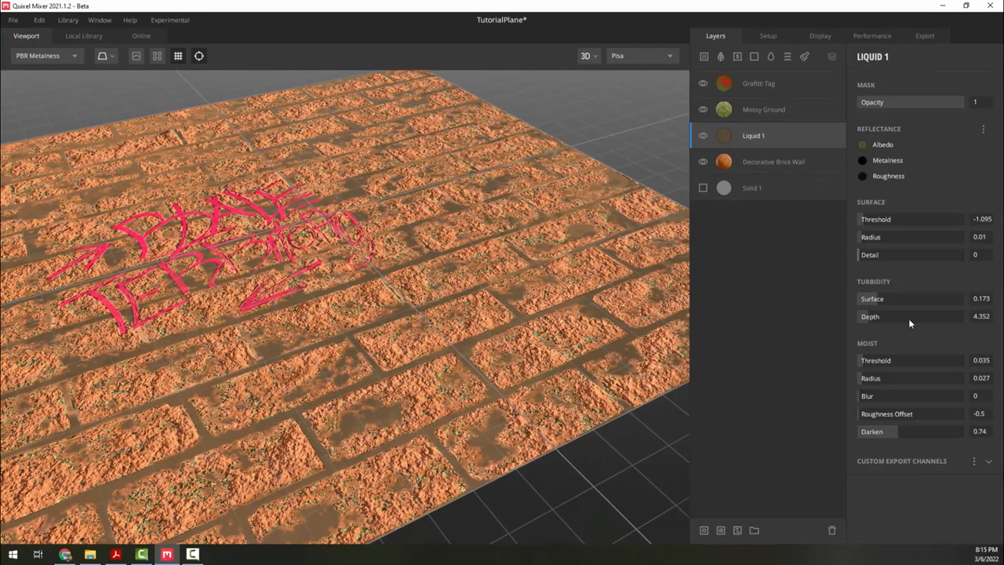
Step: Set the liquid layer's moist threshold to 0, check the bricks, and delete the liquid layer
drag(864, 362, 833, 362)
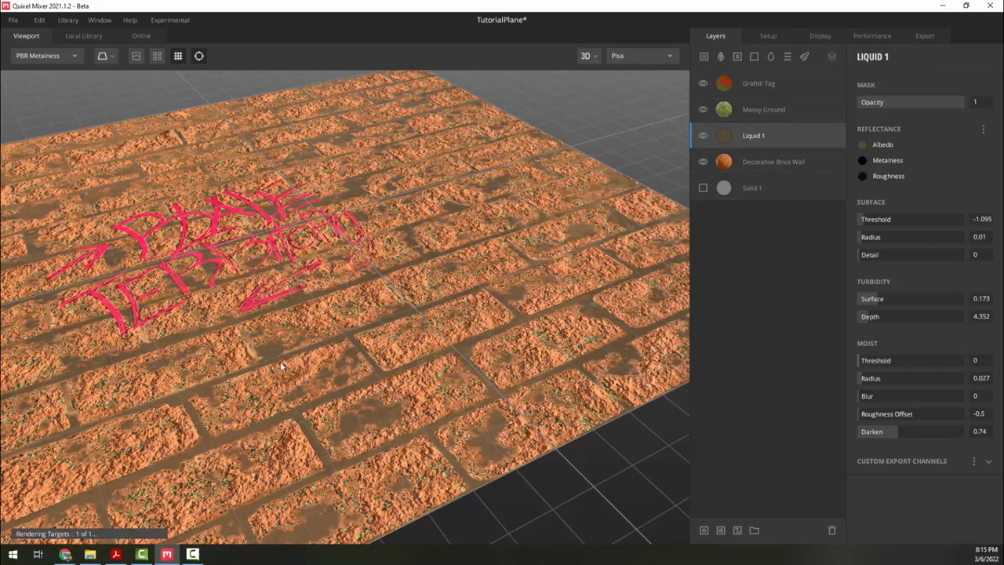
drag(193, 286, 244, 280)
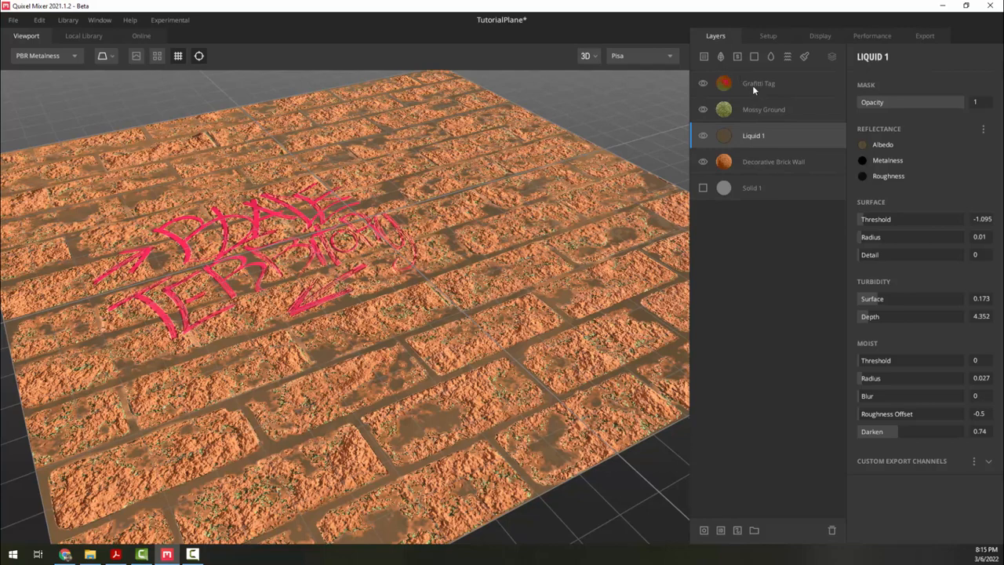
click(832, 530)
Step: Add the Rippled Sand 2X2m surface above Decorative Brick Wall, and hide the brick wall and Mossy Ground layers
click(704, 56)
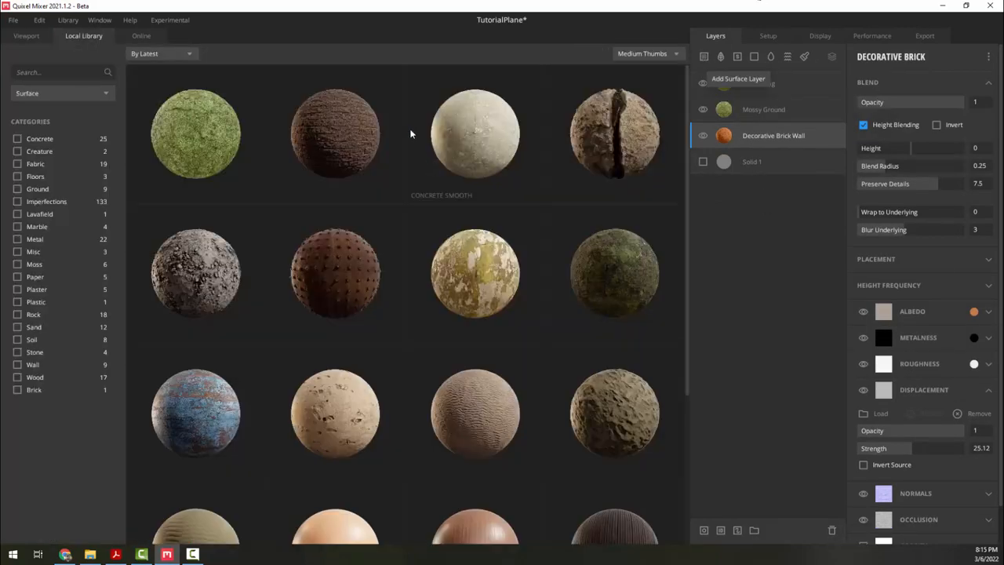
text(s)
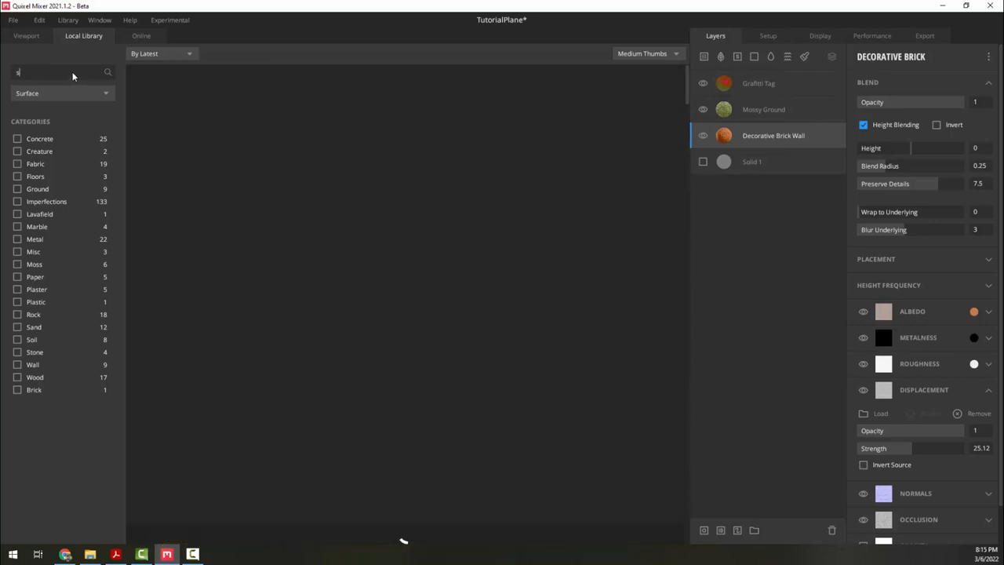
text(and)
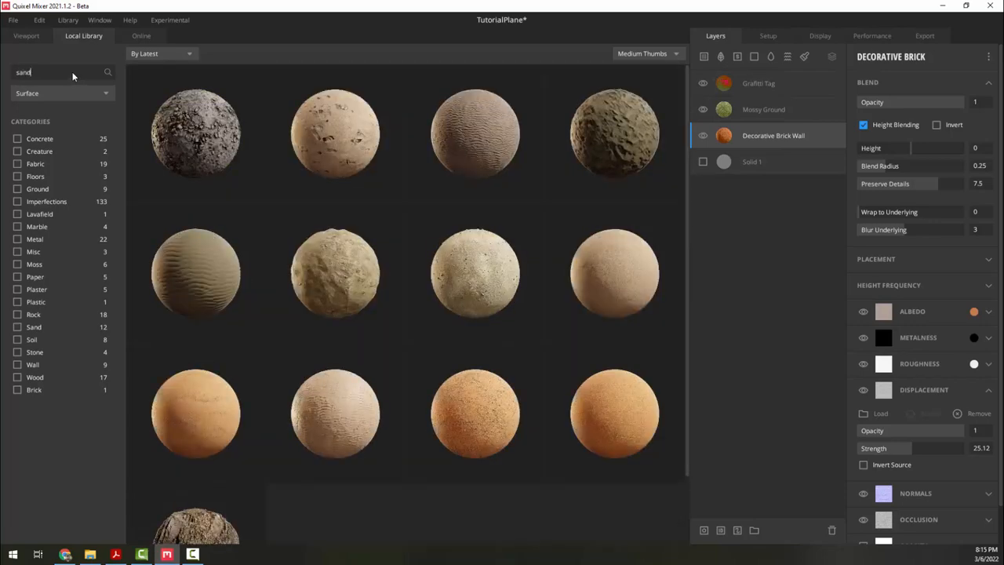
click(185, 275)
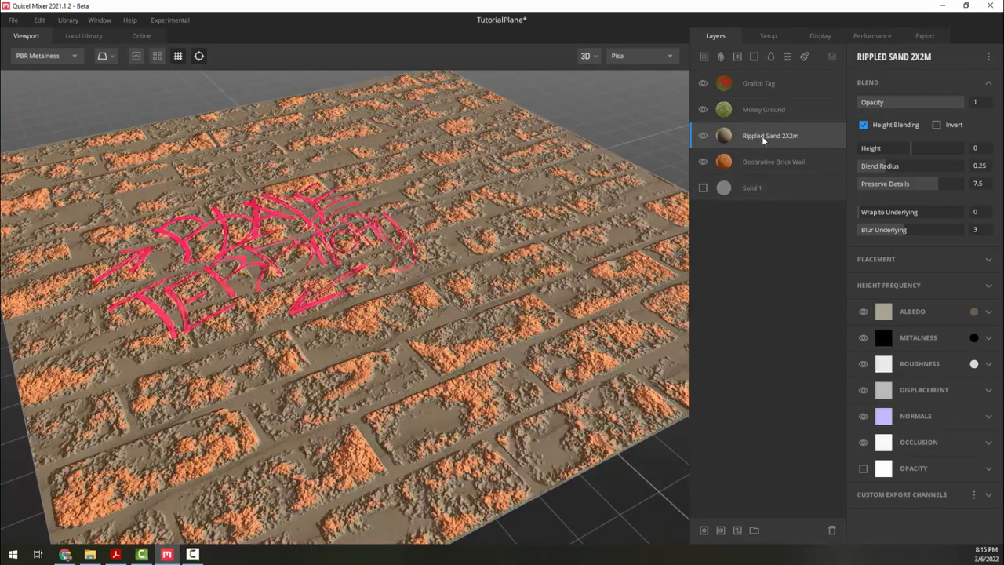
click(702, 162)
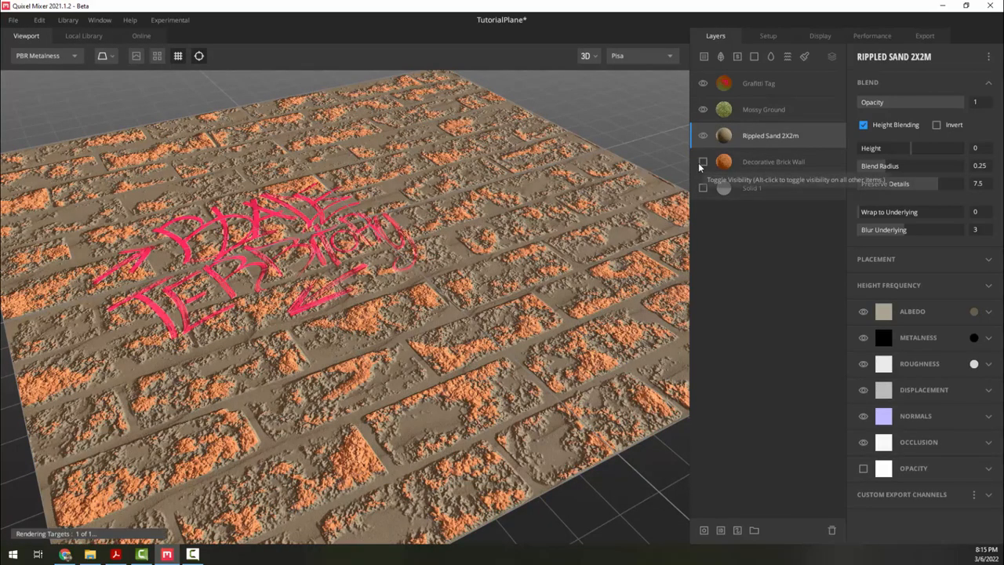
click(701, 108)
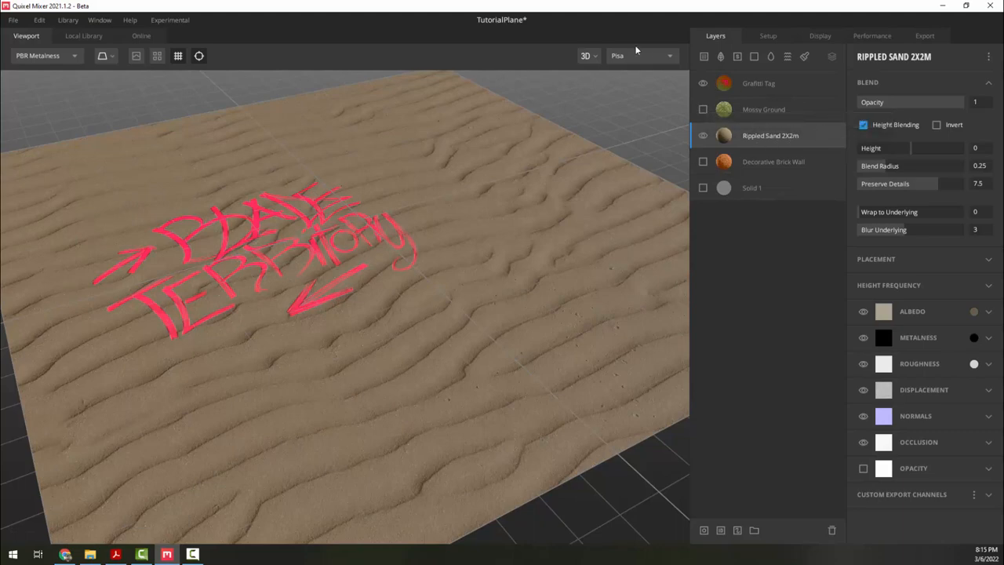
Step: Add a liquid layer above the rippled sand and inspect how it covers the ripples
click(771, 59)
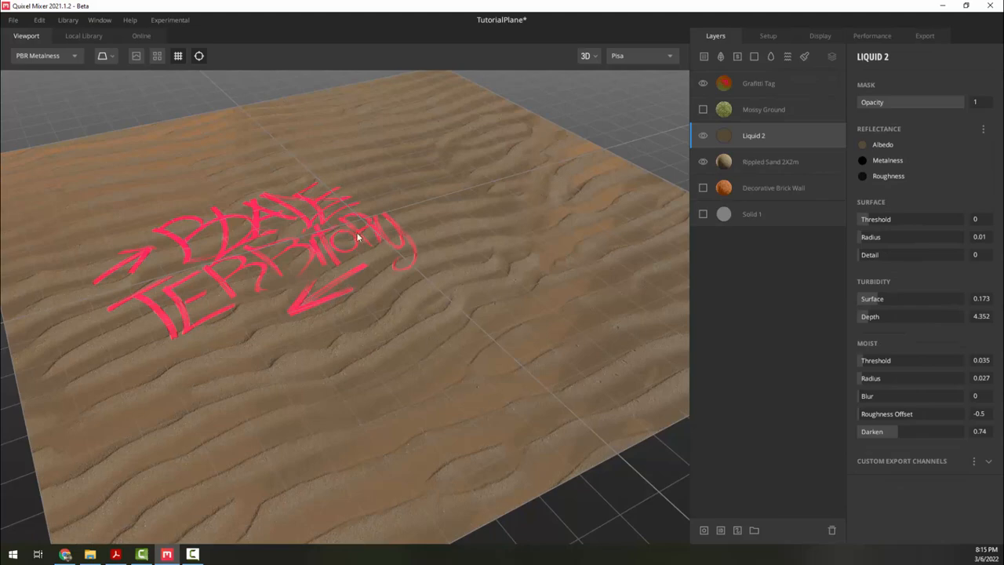
drag(358, 234, 377, 285)
scroll(401, 300, up, 3)
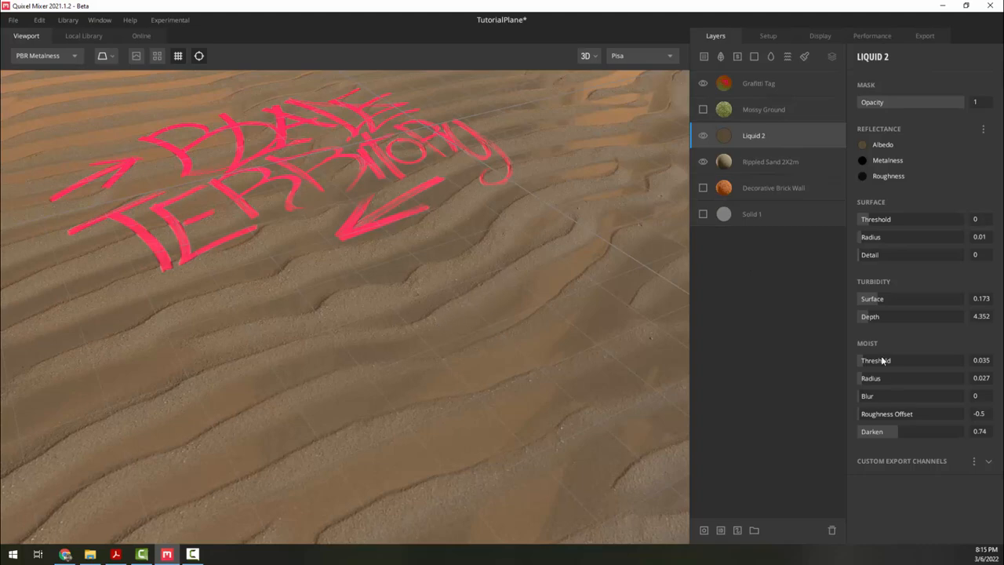
Step: Set the sand liquid's surface threshold to about -0.438 and its moist threshold to about 0.065, and inspect the ripples
drag(882, 360, 861, 359)
drag(866, 222, 867, 223)
middle_drag(529, 312, 418, 254)
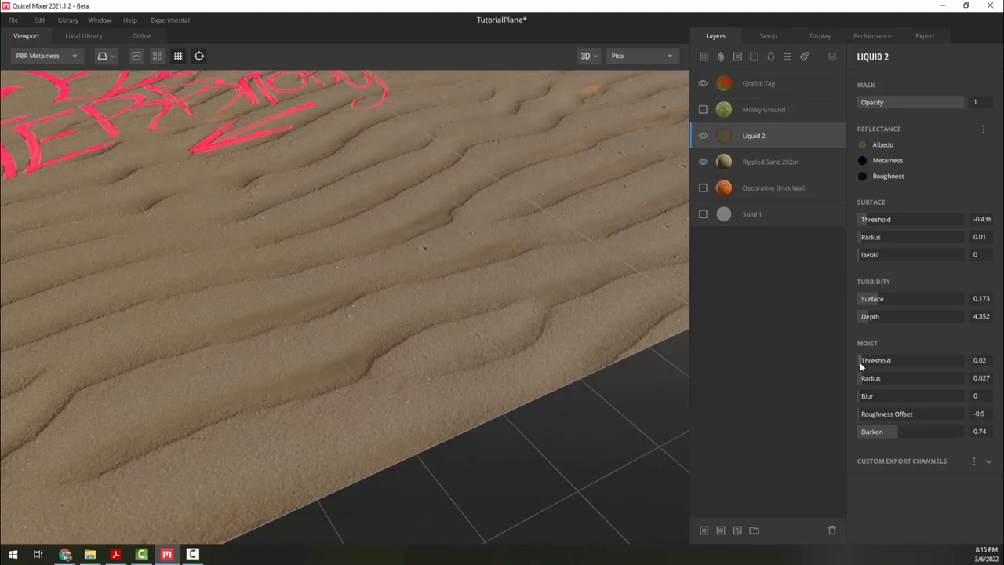
drag(860, 362, 864, 360)
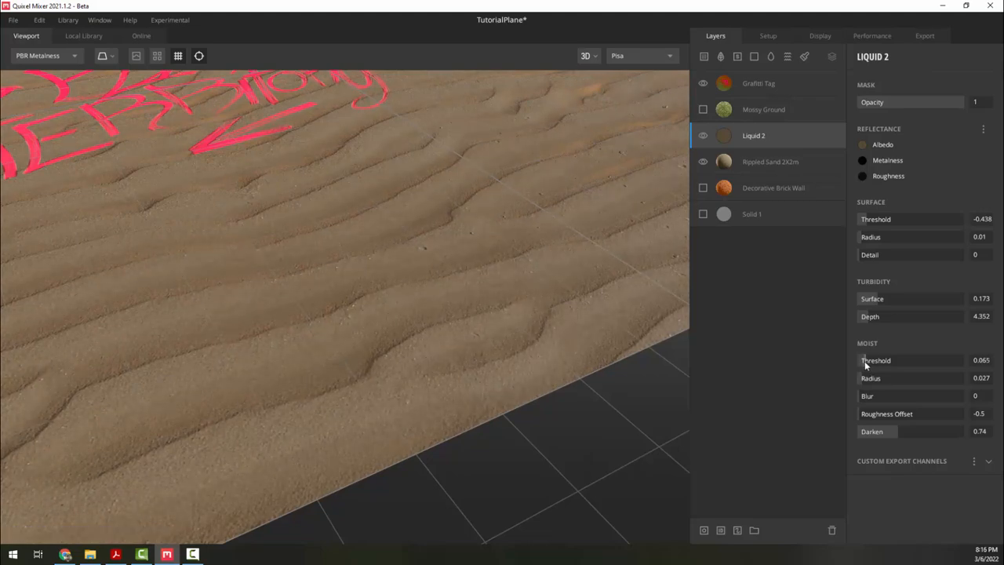
drag(253, 179, 412, 295)
middle_drag(412, 296, 355, 307)
scroll(369, 301, down, 3)
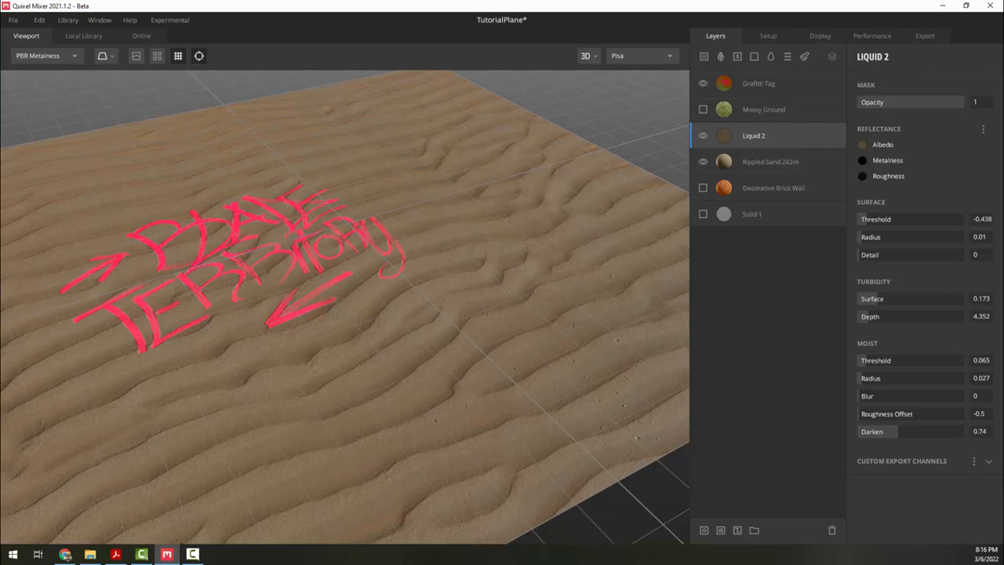
Step: Delete the liquid layer and the Rippled Sand 2X2m layer
click(833, 531)
click(833, 531)
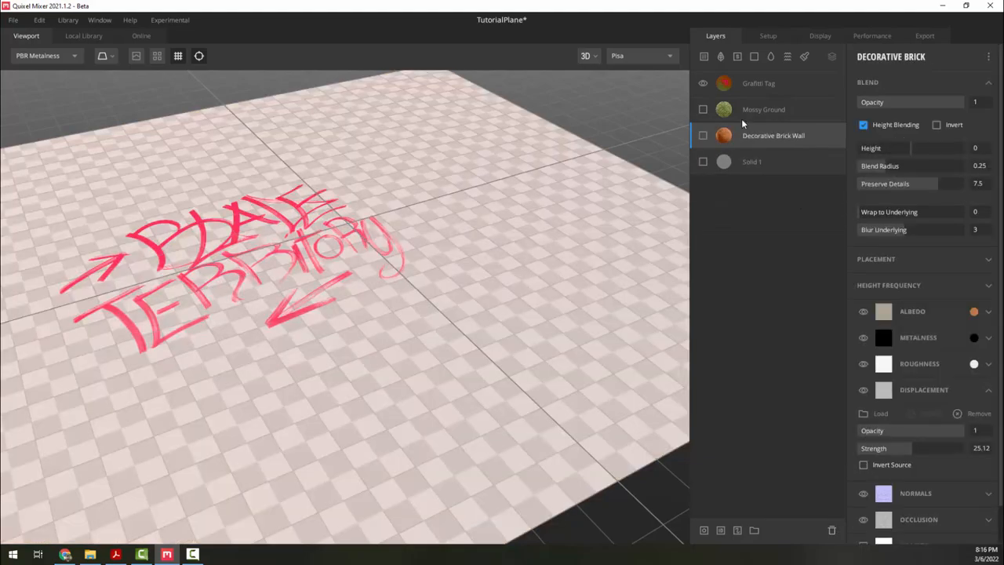
Step: Show the Mossy Ground, Decorative Brick Wall and Solid 1 layers again
click(703, 110)
click(703, 136)
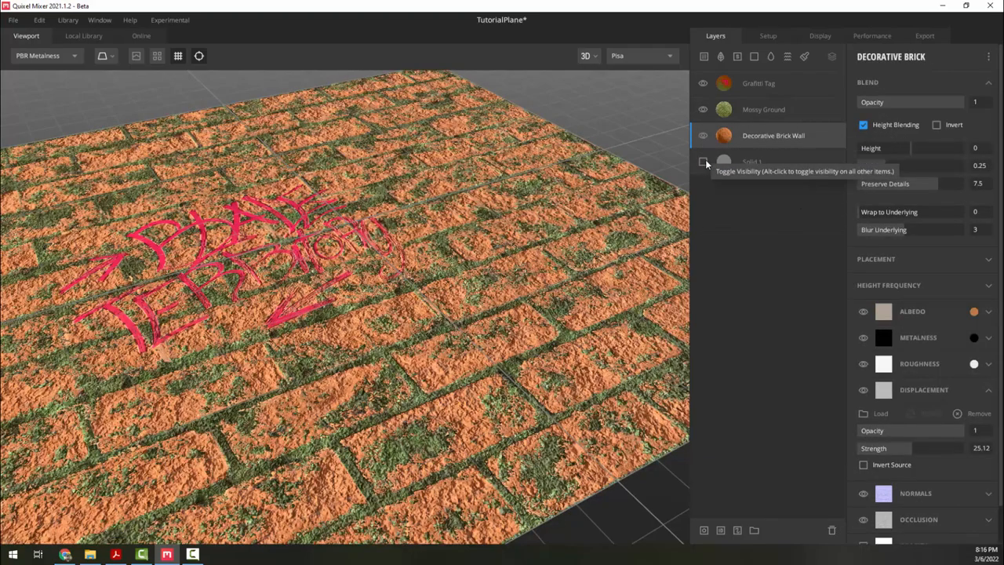
click(704, 162)
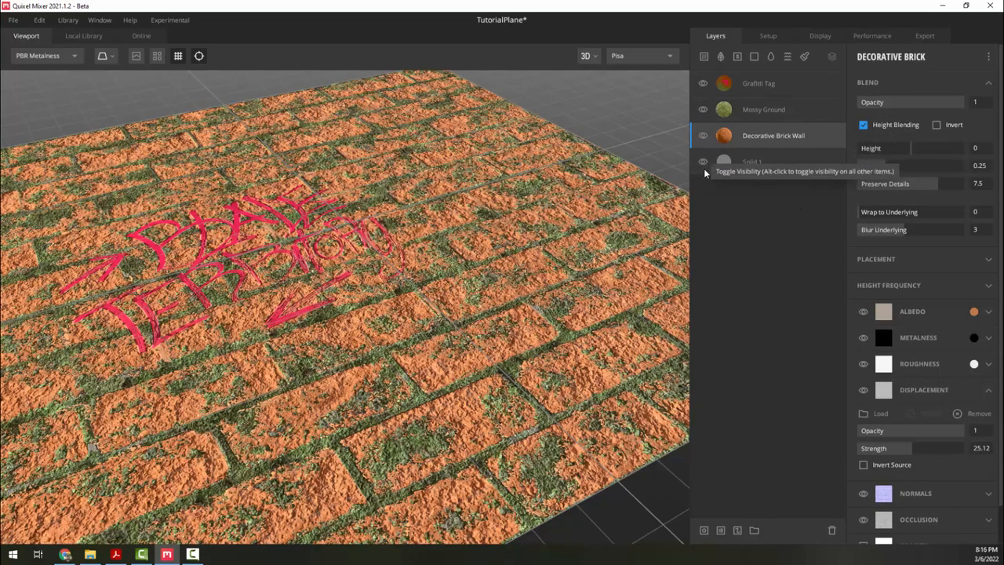
Step: Add a noise layer above Decorative Brick Wall and inspect its effect on the moss and bricks
click(788, 57)
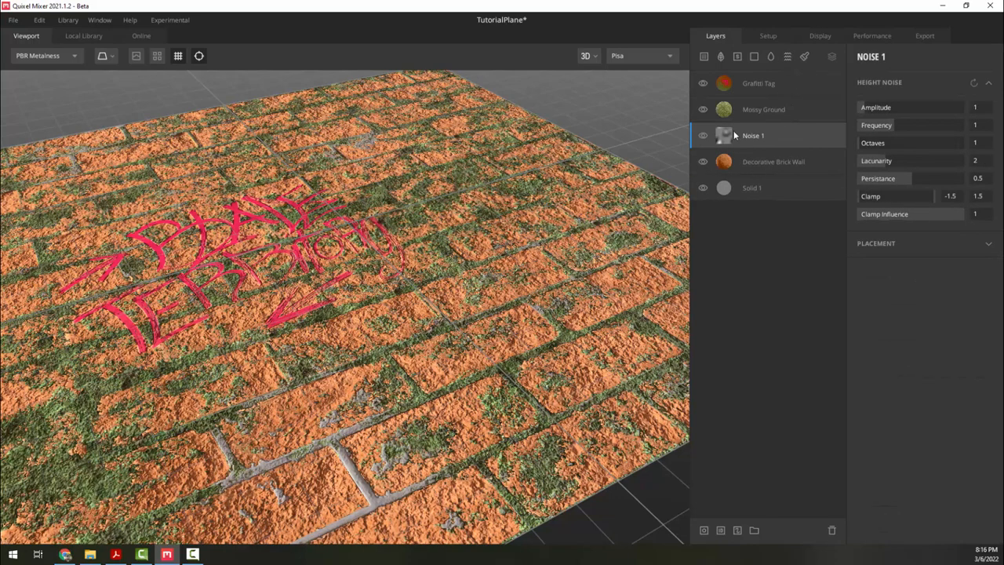
drag(385, 191, 551, 176)
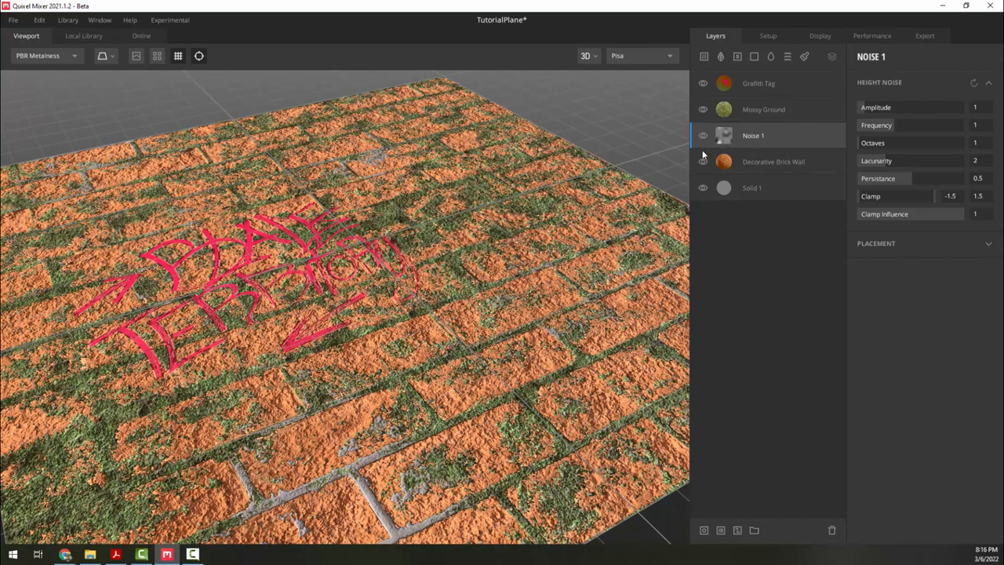
drag(427, 319, 444, 357)
drag(393, 314, 596, 255)
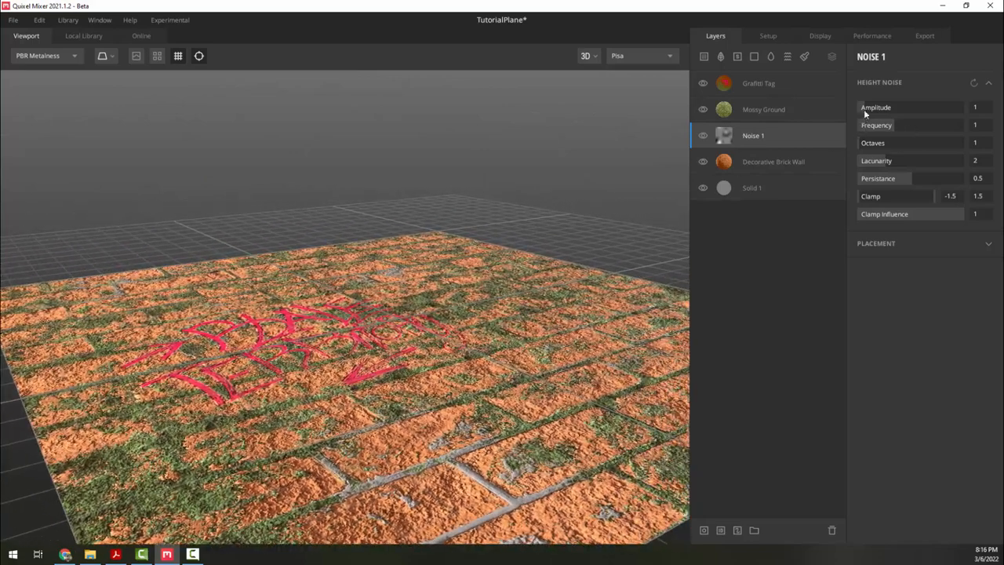
Step: Set the noise layer's amplitude to about 9.453 and its frequency to about 1.515
drag(865, 110, 908, 108)
drag(444, 276, 471, 345)
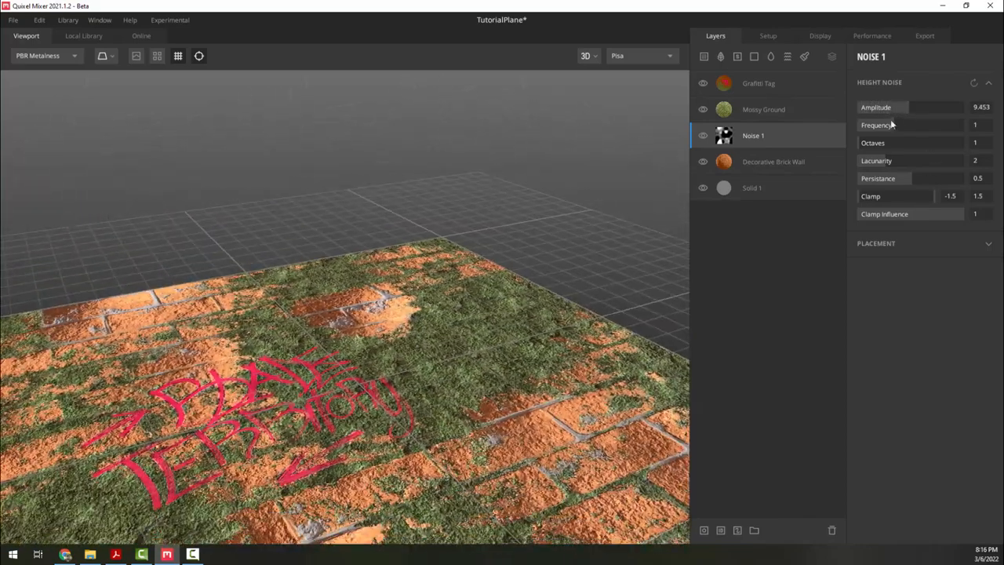
drag(891, 124, 929, 126)
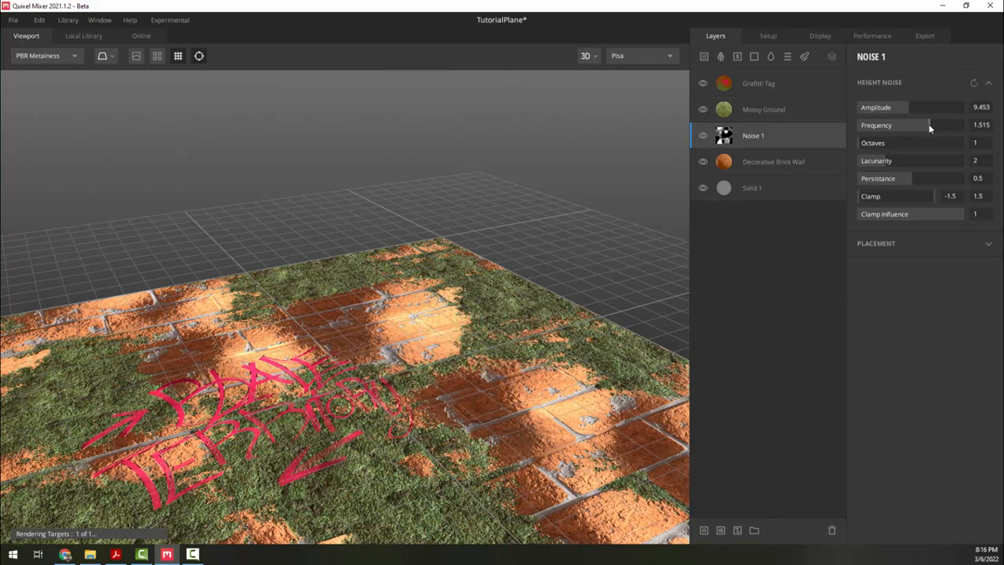
drag(320, 313, 414, 301)
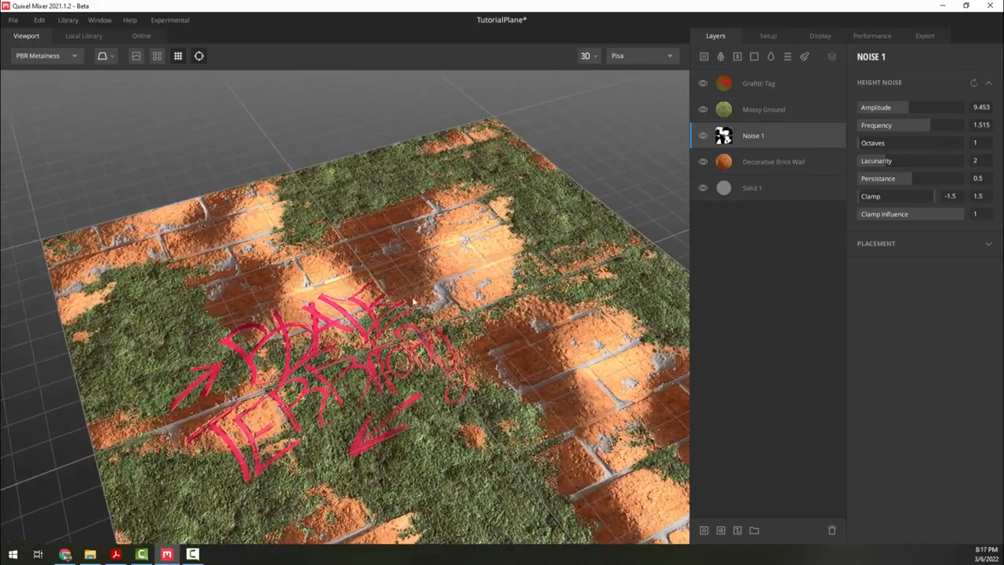
middle_drag(452, 318, 382, 275)
Step: Move the noise layer above Mossy Ground and attach it to that layer as a mask
drag(744, 140, 764, 95)
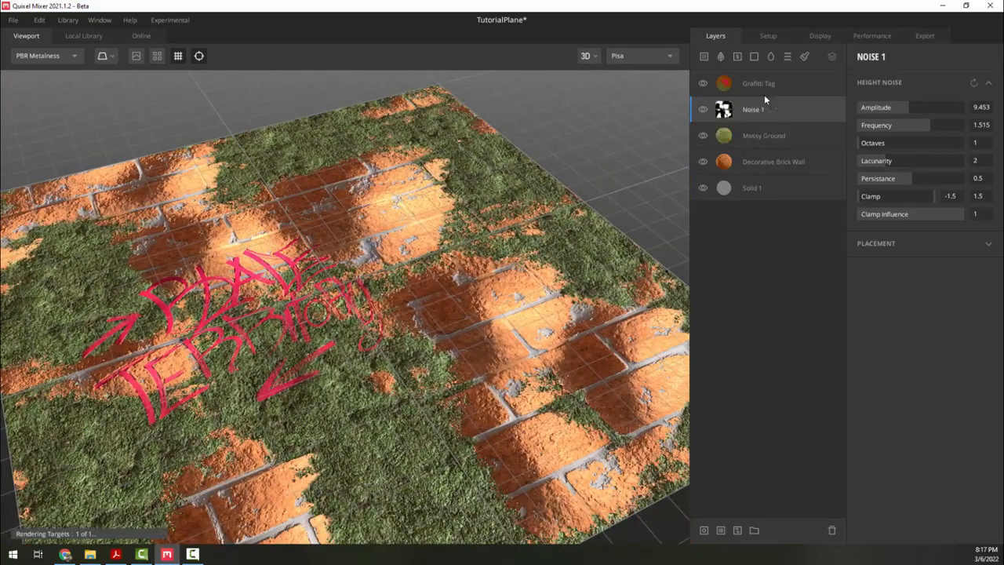
alt+click(728, 118)
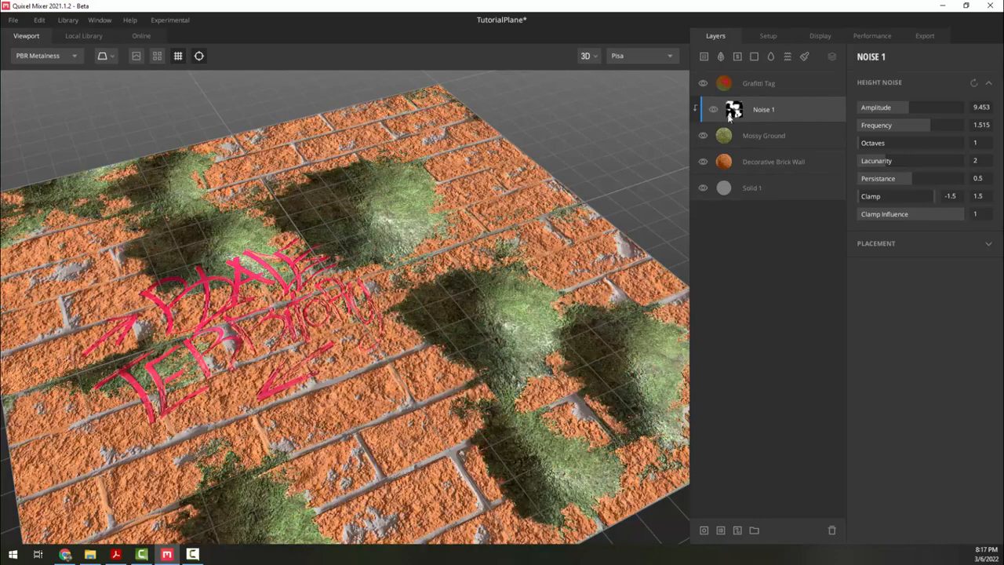
middle_drag(389, 207, 443, 193)
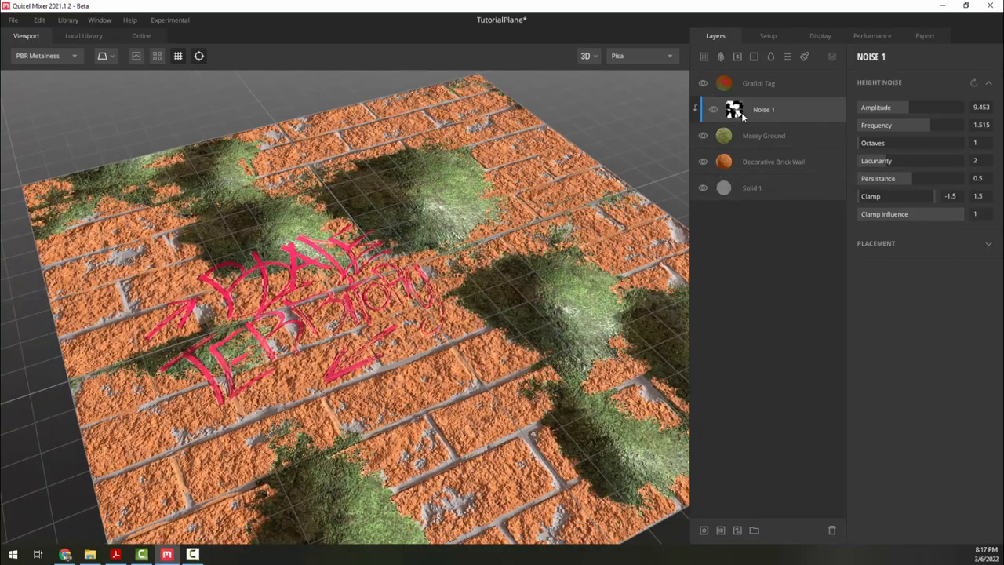
Step: Lower the Mossy Ground layer's blend height to about -5.871 and inspect the masked moss patches
click(750, 131)
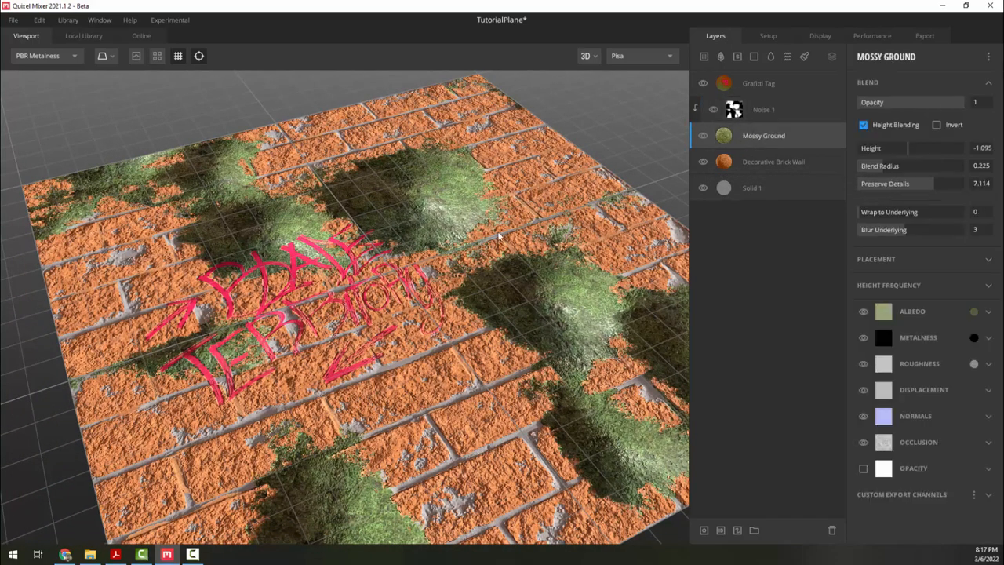
middle_drag(500, 236, 479, 223)
drag(478, 223, 410, 266)
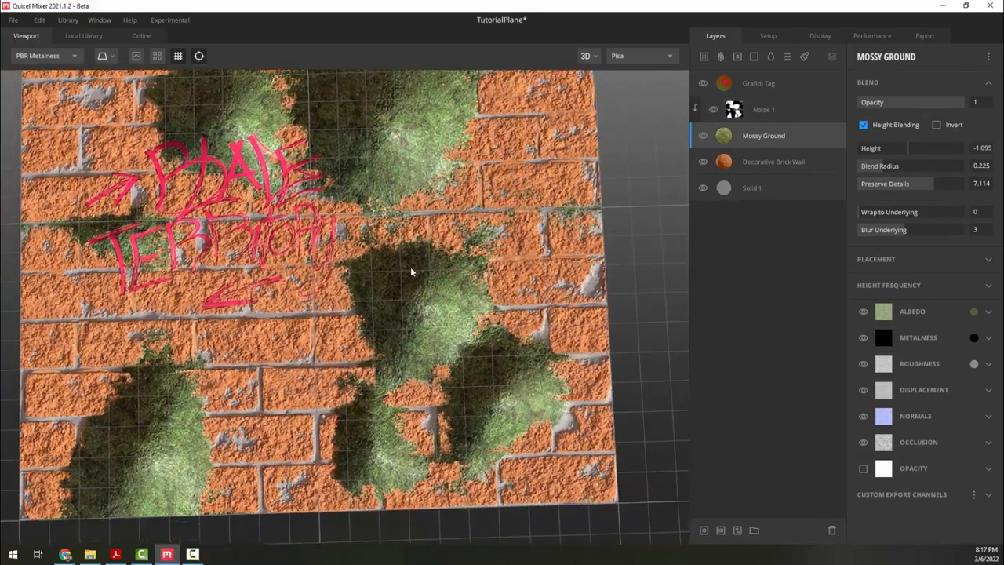
middle_drag(452, 193, 506, 268)
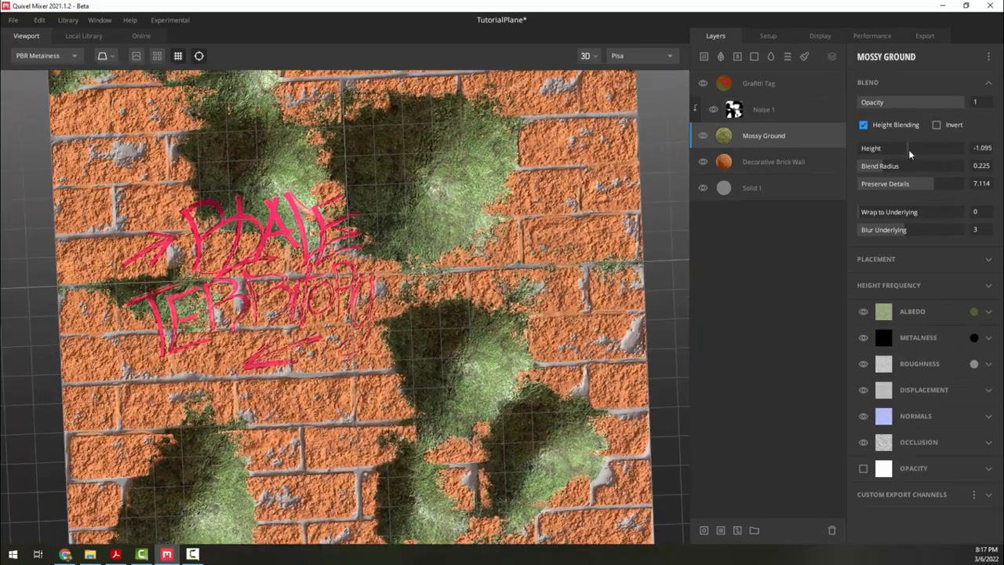
mouse_move(909, 149)
mouse_down()
mouse_move(870, 149)
mouse_move(924, 146)
mouse_move(895, 147)
mouse_up()
Step: Hide the noise mask and set the Mossy Ground layer's blend height to about 1.492
click(804, 105)
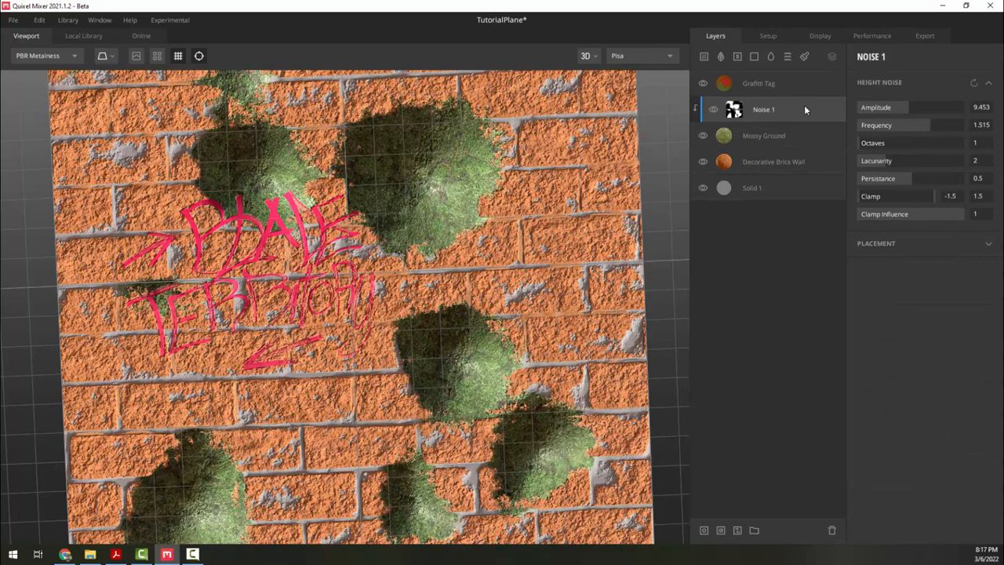
click(714, 110)
click(762, 135)
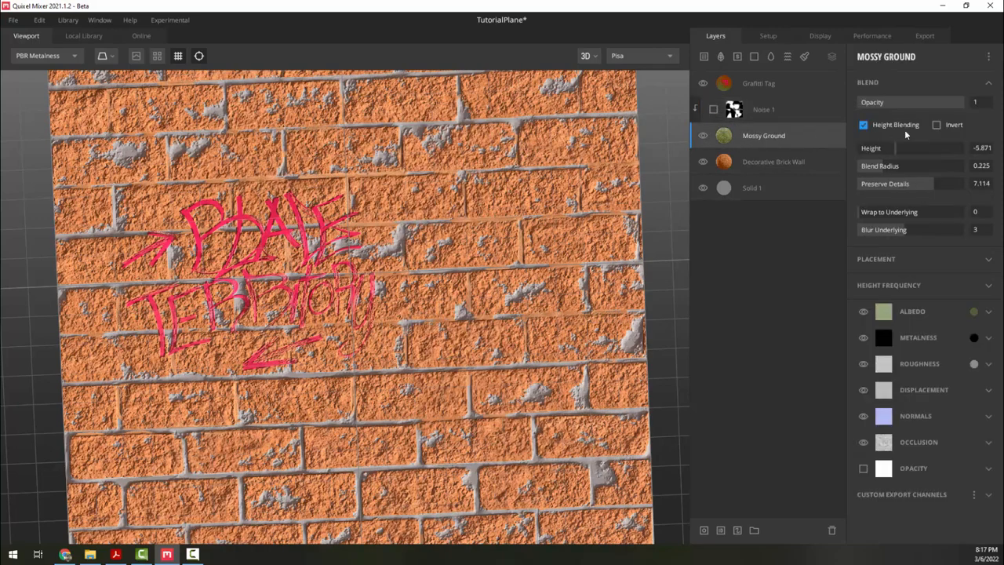
mouse_move(896, 148)
mouse_down()
mouse_move(952, 148)
mouse_move(901, 148)
mouse_move(913, 148)
mouse_up()
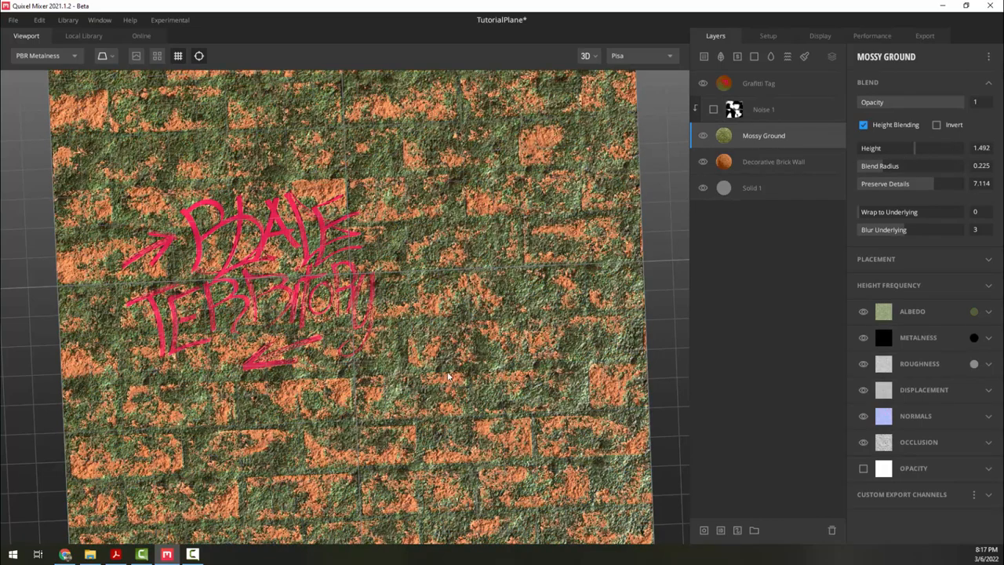
middle_drag(448, 376, 473, 346)
Step: Show the noise mask again to inspect the moss patches, and delete the noise layer
click(713, 109)
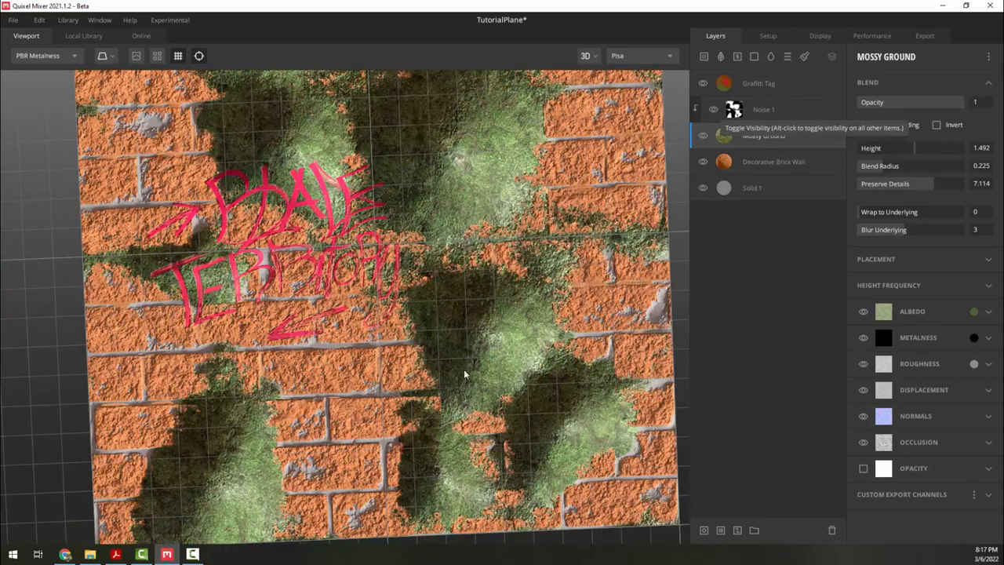
drag(466, 370, 381, 279)
scroll(358, 355, up, 5)
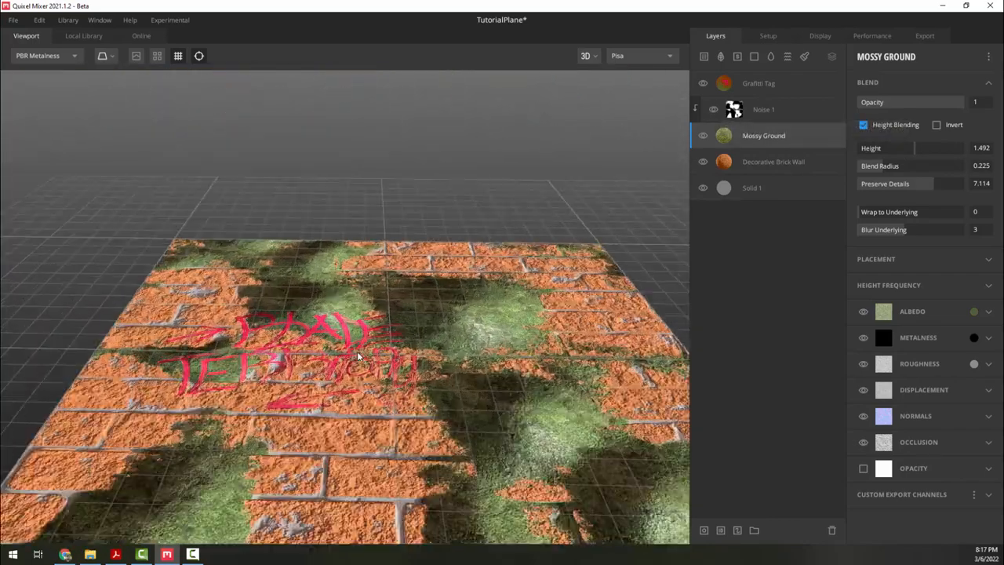
drag(500, 244, 408, 304)
click(777, 114)
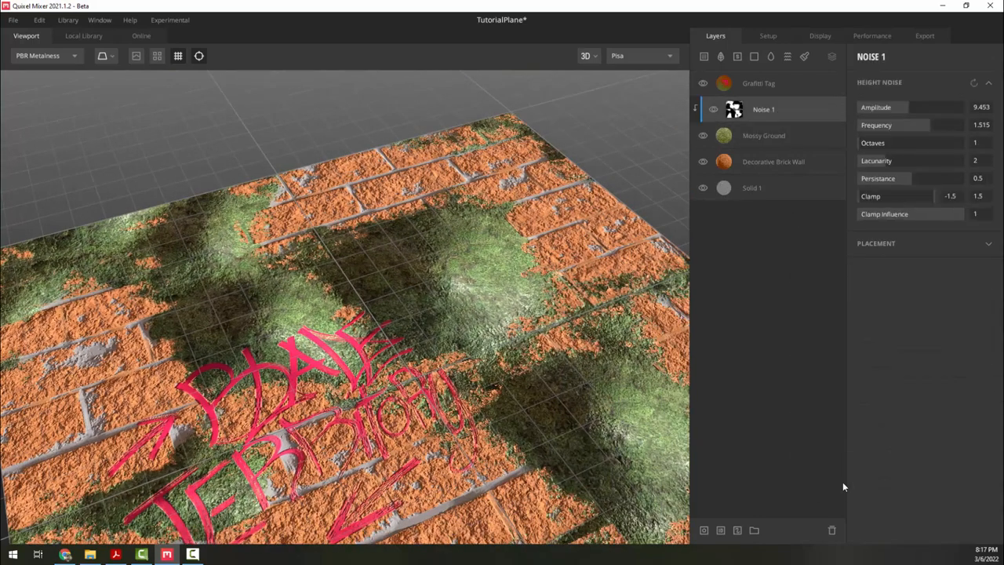
click(833, 531)
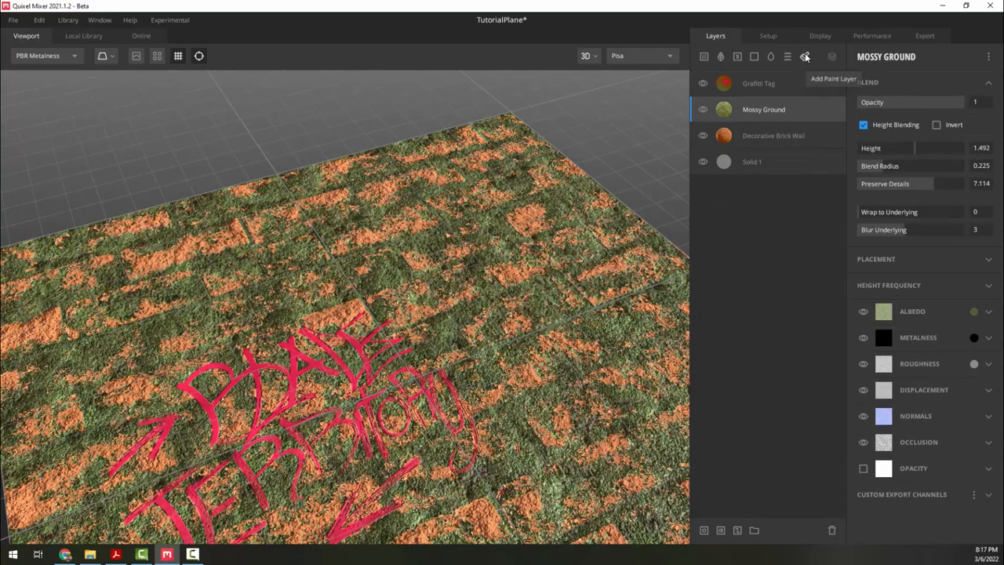
Step: Add a paint layer above Mossy Ground and review its brush shape, jitter, colour and displacement settings
click(806, 58)
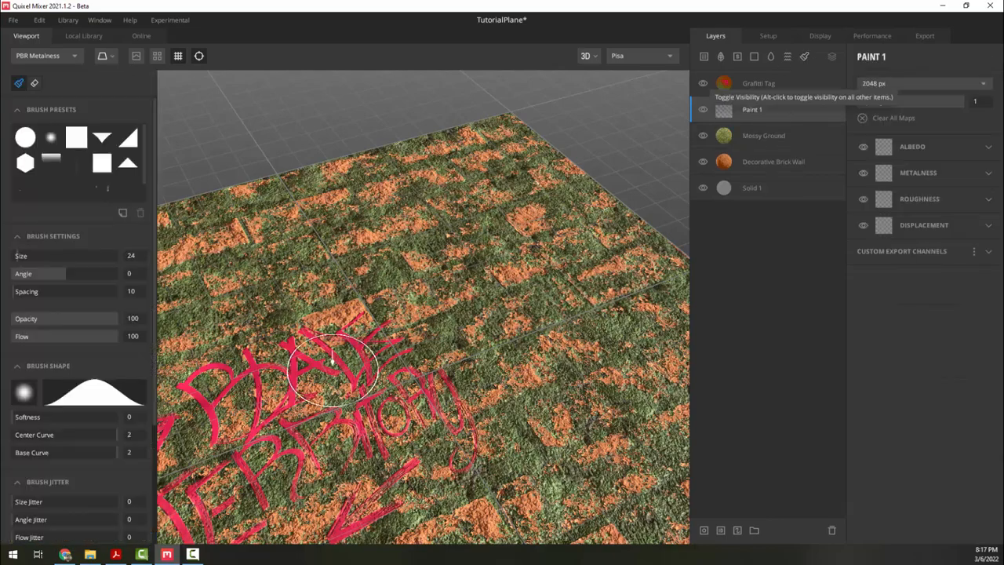
mouse_move(357, 302)
middle_down()
mouse_move(432, 161)
mouse_move(440, 94)
middle_up()
mouse_move(565, 309)
alt+mouse_down()
mouse_move(553, 323)
mouse_move(464, 338)
mouse_move(519, 315)
alt+mouse_up()
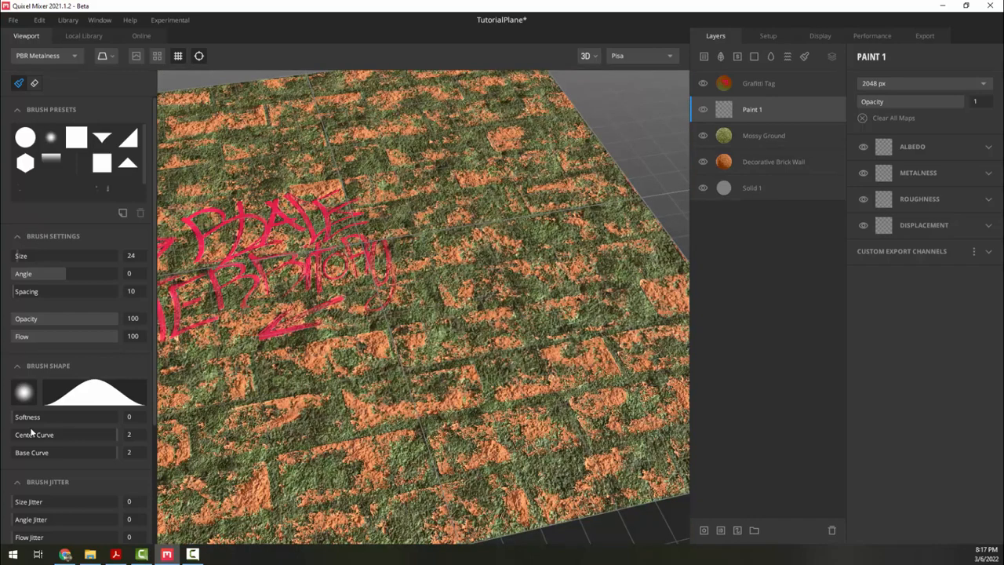
scroll(52, 343, down, 5)
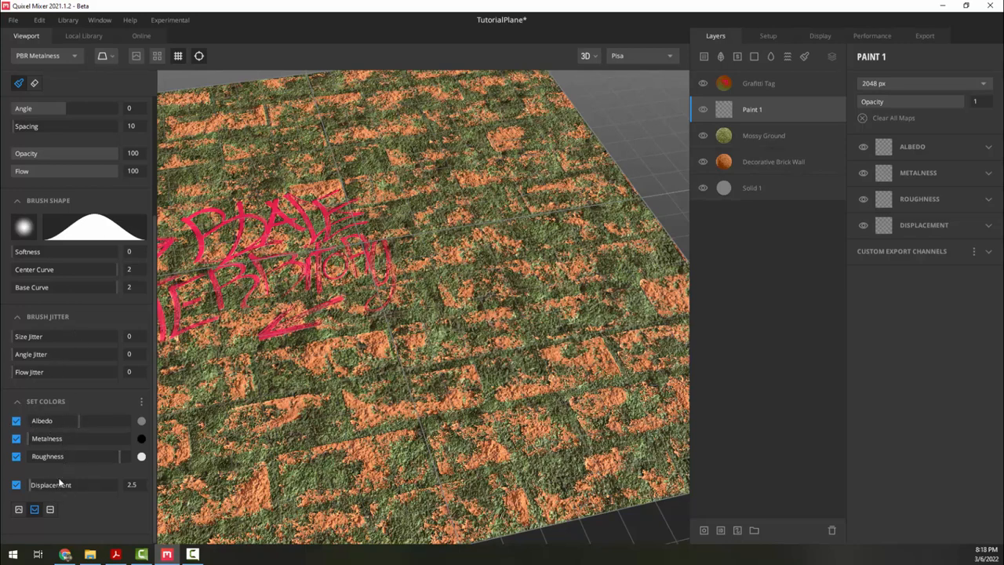
Step: Paint broad grey strokes beside the graffiti with the brush lowering displacement by 2.5, and inspect them up close
mouse_move(333, 435)
mouse_down()
mouse_move(361, 412)
mouse_move(500, 363)
mouse_move(518, 141)
mouse_move(642, 428)
mouse_move(631, 307)
mouse_move(627, 338)
mouse_move(644, 399)
mouse_up()
middle_drag(471, 421, 394, 387)
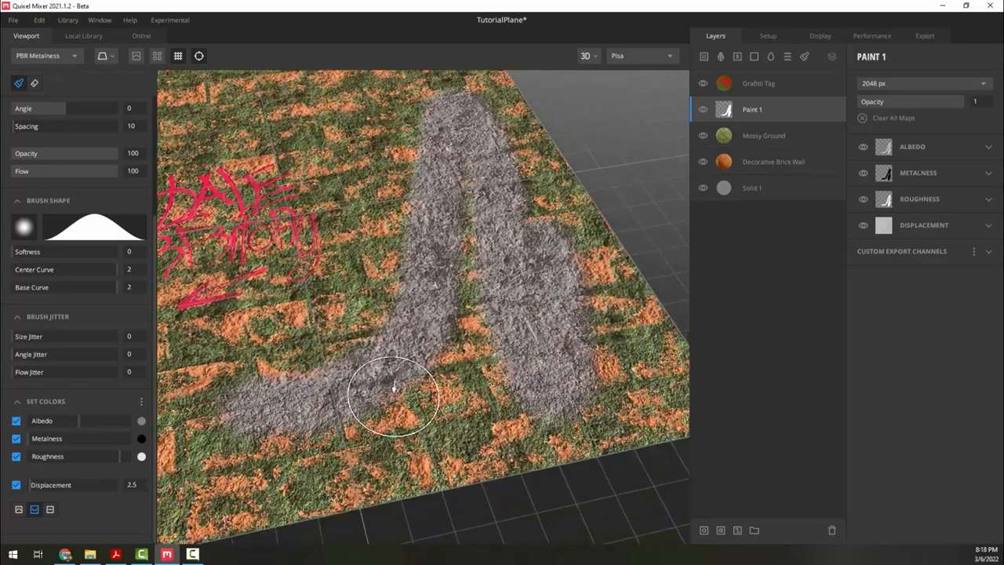
scroll(394, 387, up, 10)
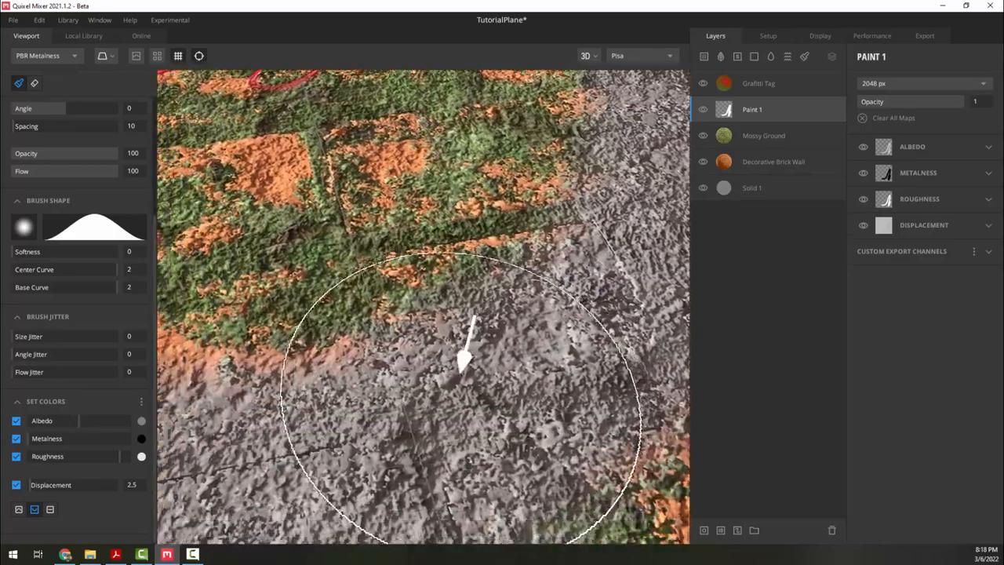
mouse_move(439, 382)
alt+mouse_down()
mouse_move(527, 330)
mouse_move(558, 273)
mouse_move(592, 265)
mouse_move(579, 288)
mouse_move(435, 408)
alt+mouse_up()
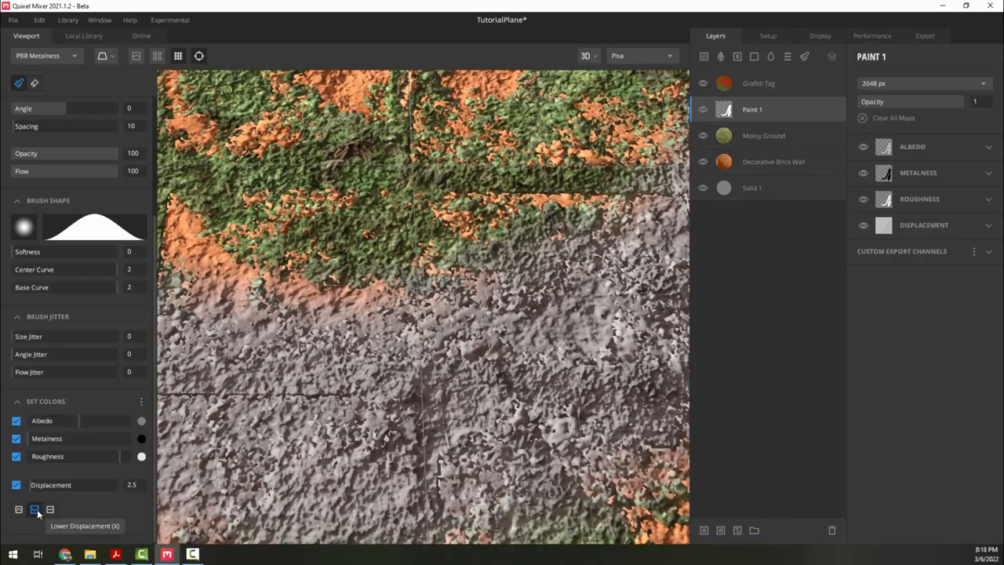
Step: Set the brush to raise displacement by about 21.05, paint a curved stroke above the graffiti and inspect its relief
scroll(373, 269, down, 10)
mouse_move(355, 268)
alt+middle_down()
mouse_move(387, 334)
mouse_move(404, 439)
alt+middle_up()
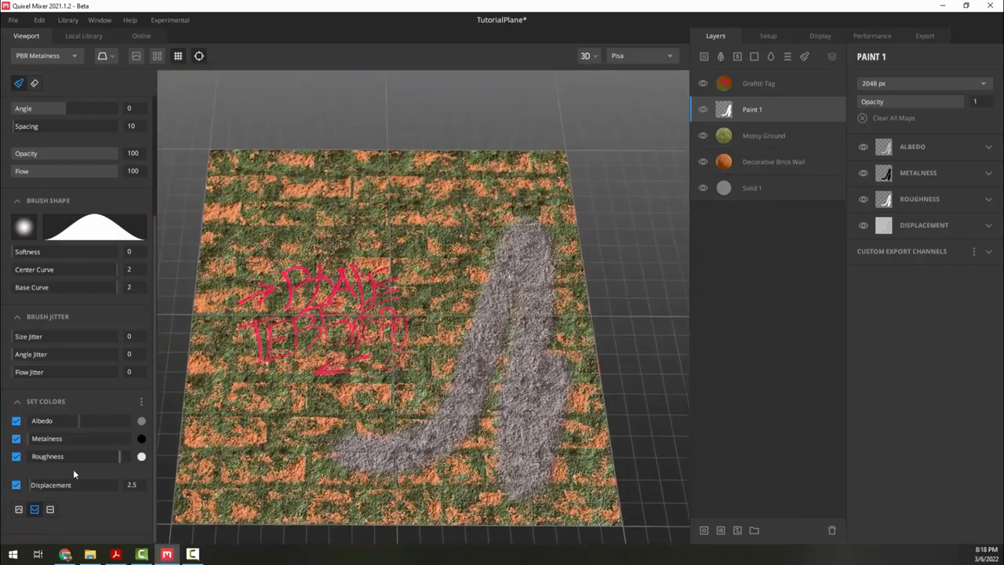
click(19, 509)
drag(44, 485, 47, 485)
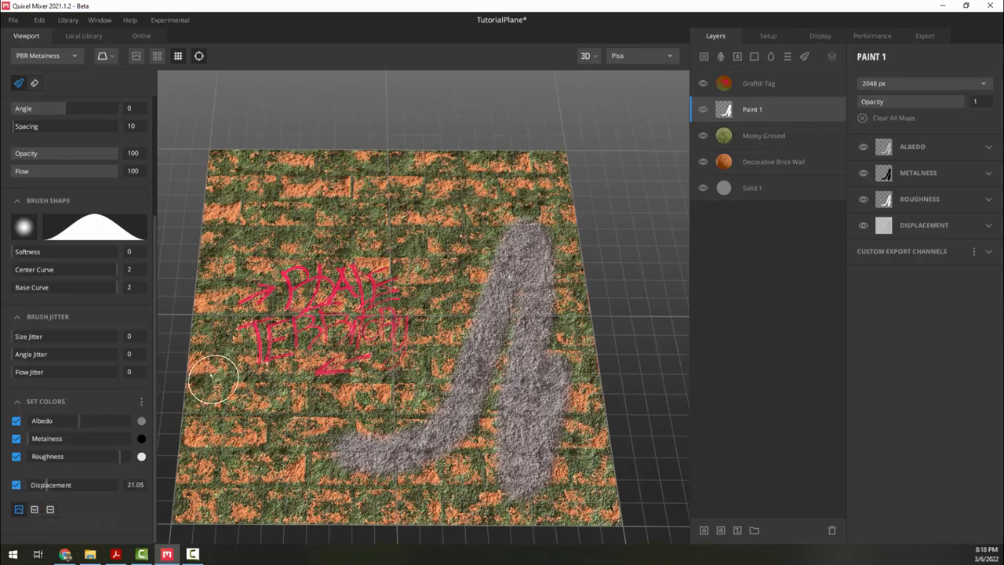
mouse_move(294, 228)
mouse_down()
mouse_move(280, 228)
mouse_move(388, 213)
mouse_up()
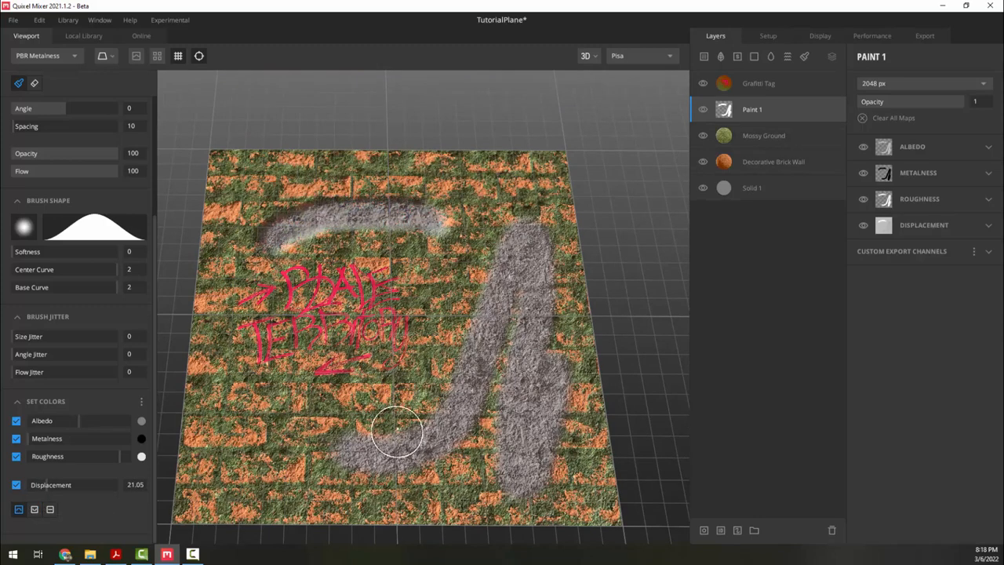
mouse_move(397, 430)
alt+mouse_down()
mouse_move(431, 299)
mouse_move(419, 281)
mouse_move(398, 342)
mouse_move(359, 399)
alt+mouse_up()
scroll(345, 247, up, 5)
middle_drag(341, 214, 431, 302)
scroll(357, 226, down, 2)
alt+drag(480, 387, 516, 403)
middle_drag(546, 426, 550, 237)
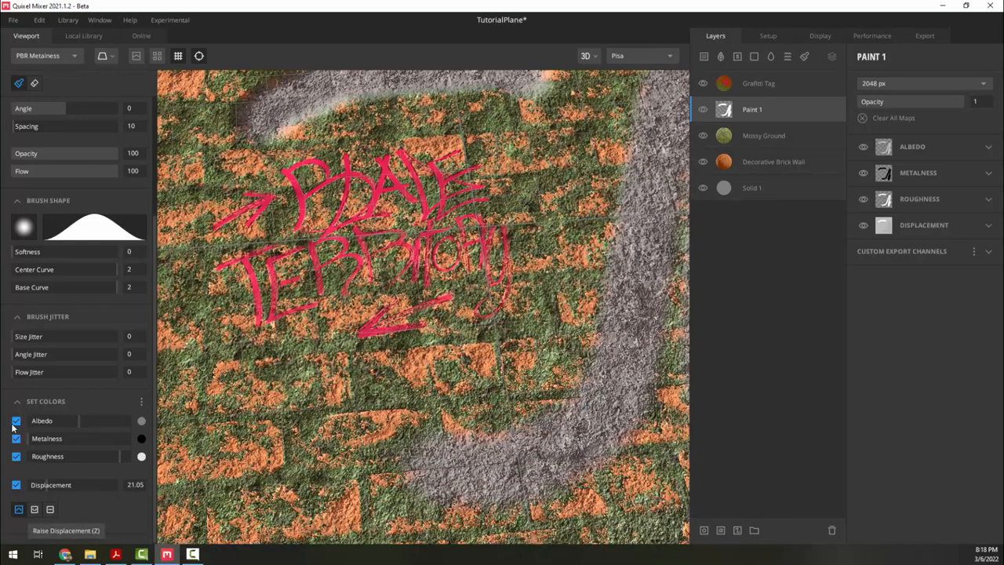
Step: Paint a stroke below the graffiti without displacement, try another with albedo also off, and re-enable all brush channels
click(16, 484)
drag(239, 349, 430, 373)
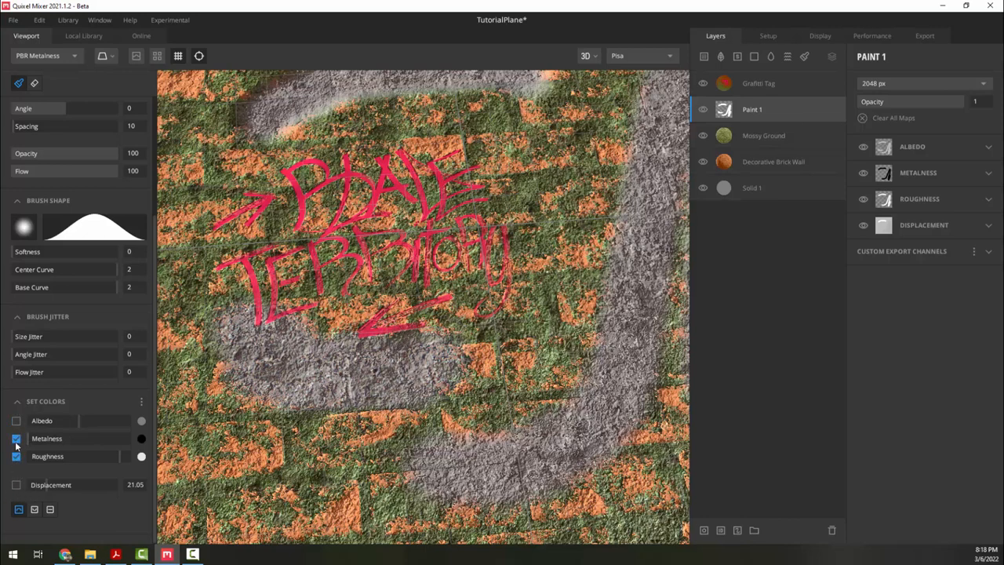
mouse_move(319, 229)
mouse_down()
mouse_move(412, 211)
mouse_move(467, 255)
mouse_up()
middle_drag(458, 209, 460, 314)
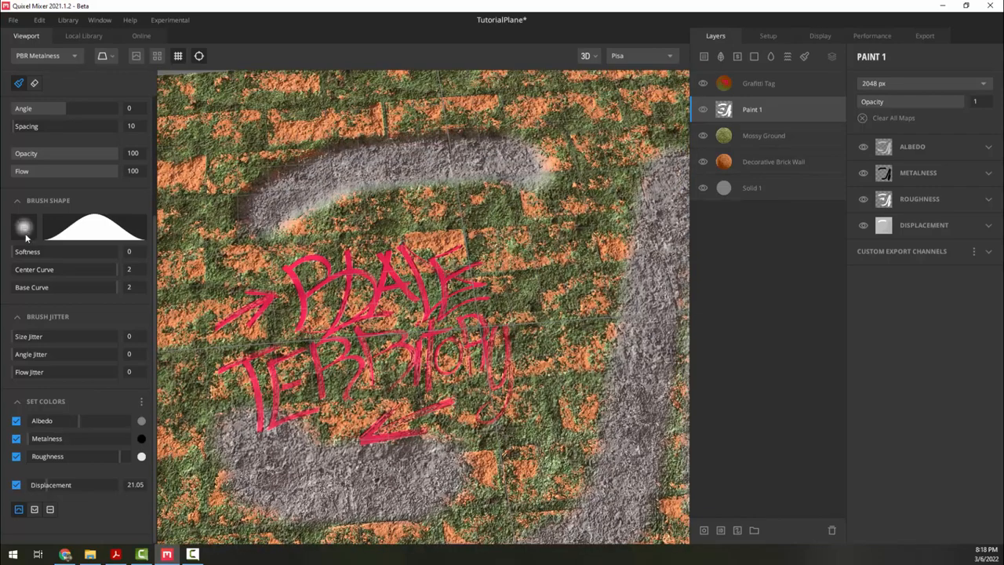
Step: Choose the splotchy decay brush preset and stamp it three times in a row above the curved grey stroke
scroll(27, 237, up, 4)
scroll(26, 237, up, 1)
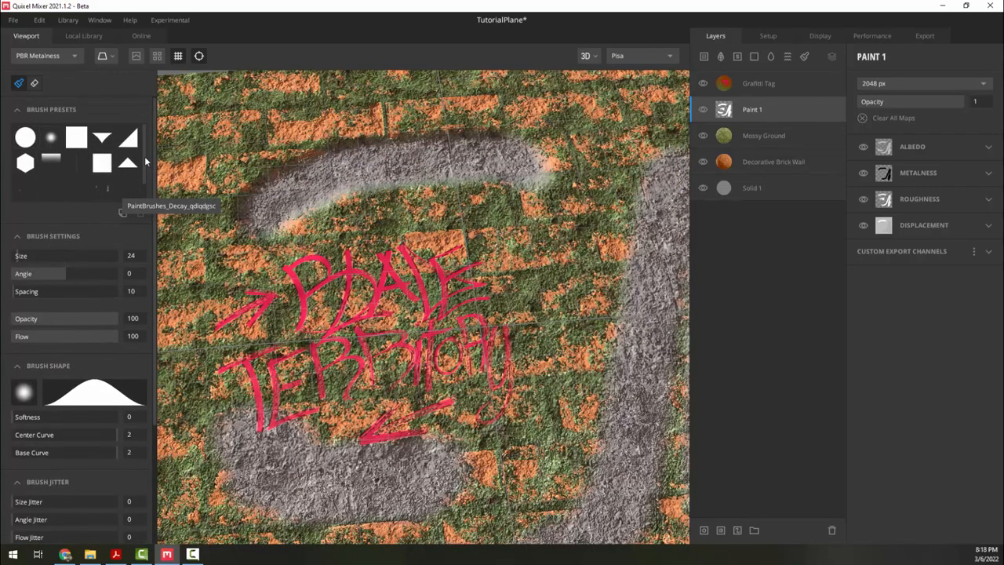
drag(145, 161, 145, 185)
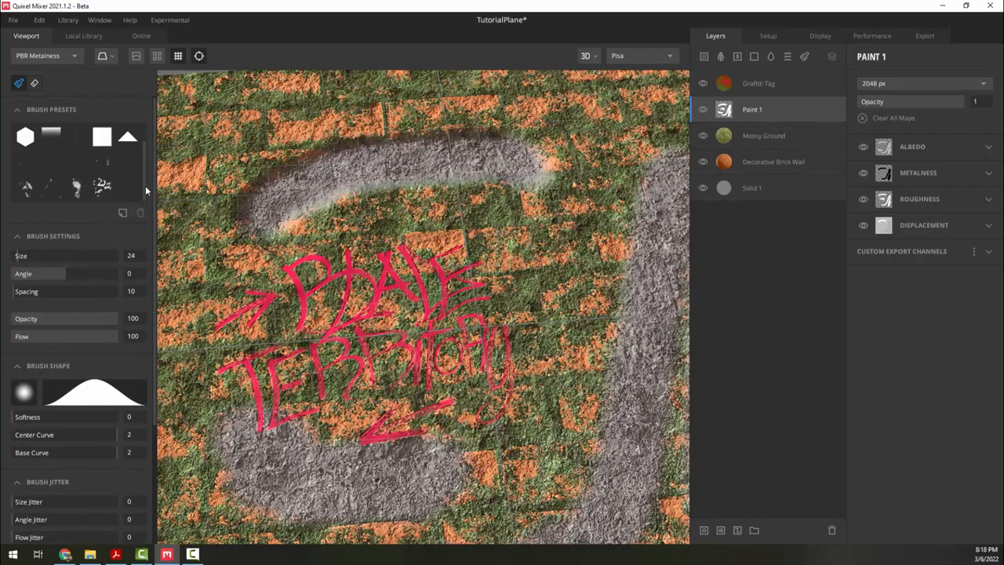
click(101, 188)
mouse_move(325, 251)
middle_down()
mouse_move(291, 258)
mouse_move(232, 226)
middle_up()
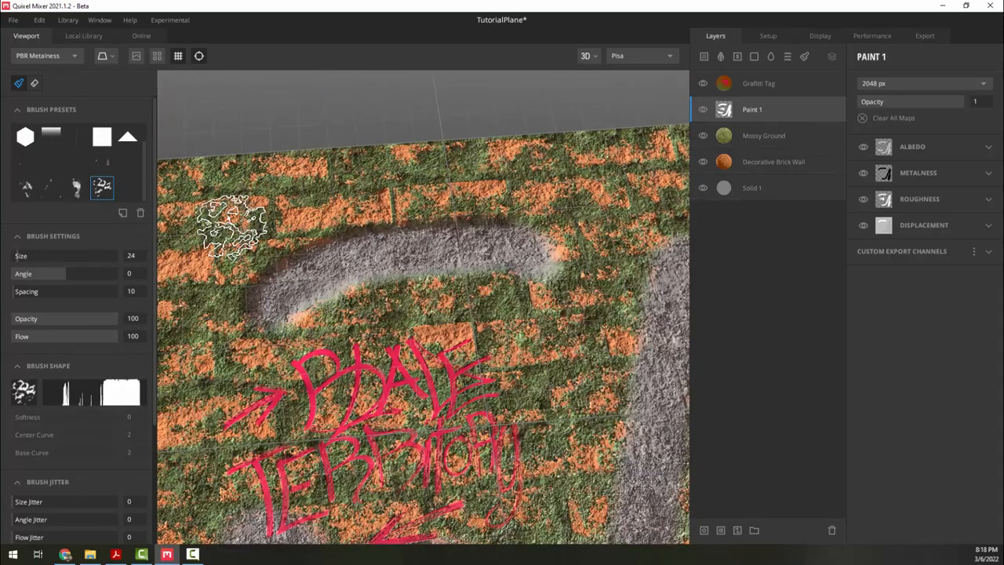
click(232, 226)
click(397, 203)
click(563, 196)
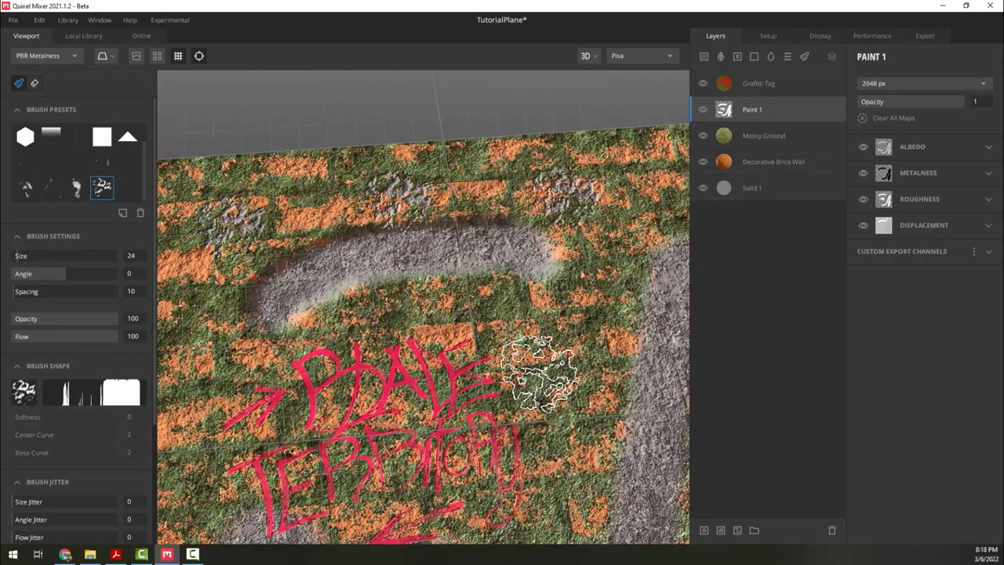
Step: Switch to the footprint brush preset and set the brush size to 130.9
middle_drag(535, 449, 531, 359)
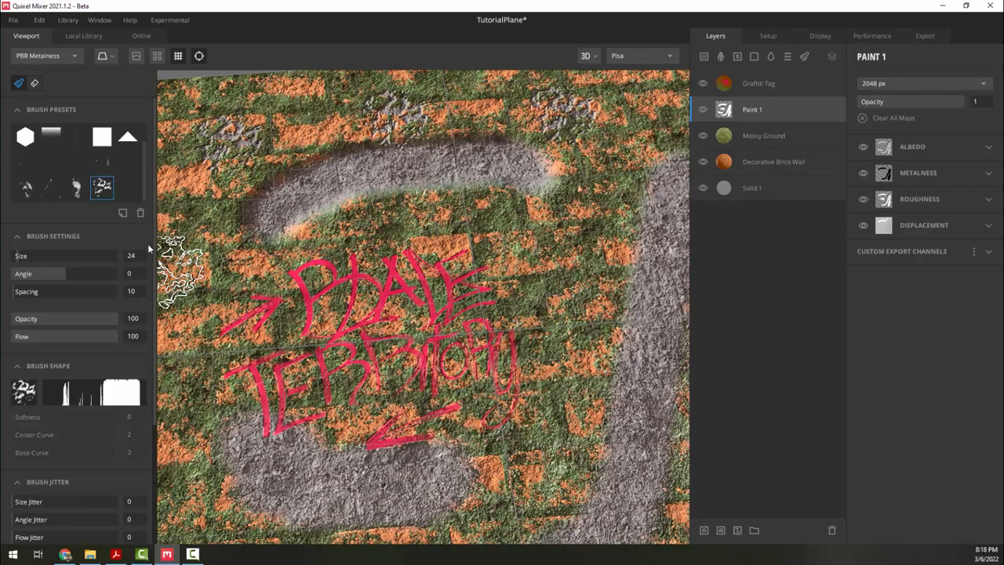
click(75, 188)
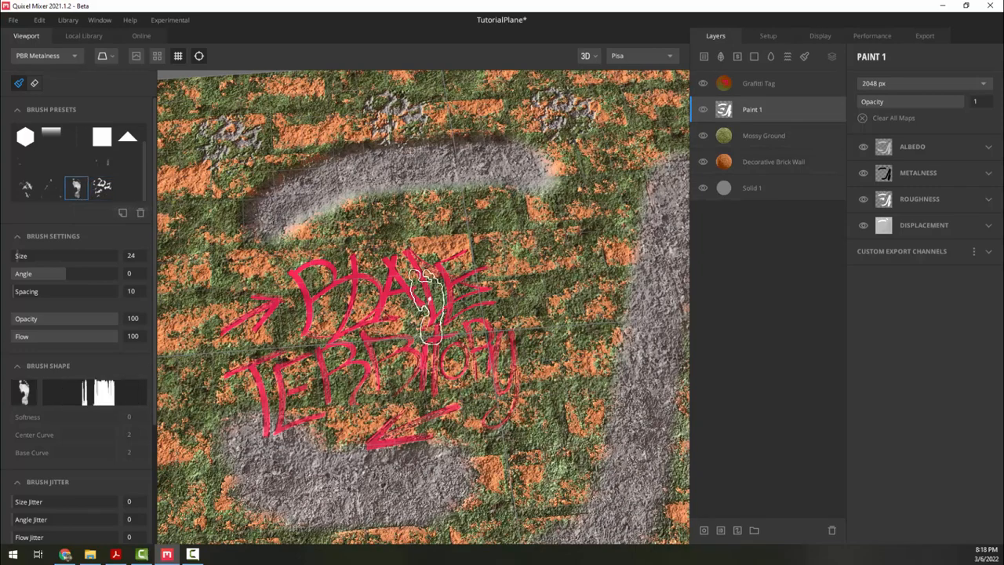
middle_drag(472, 317, 446, 261)
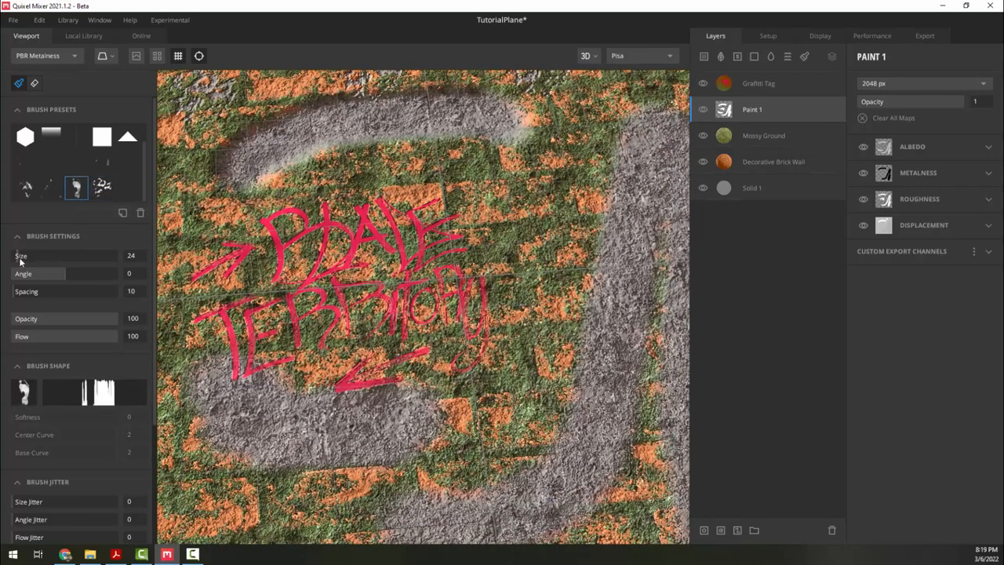
drag(37, 256, 39, 255)
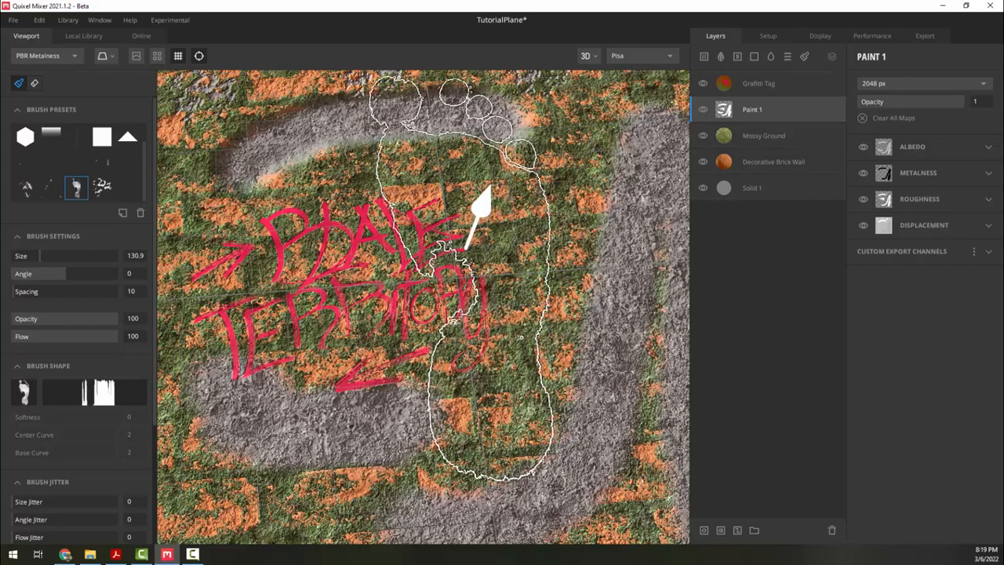
Step: Reduce the footprint brush size to 58.81 and stamp one footprint between the graffiti and the long grey stroke
scroll(544, 236, up, 5)
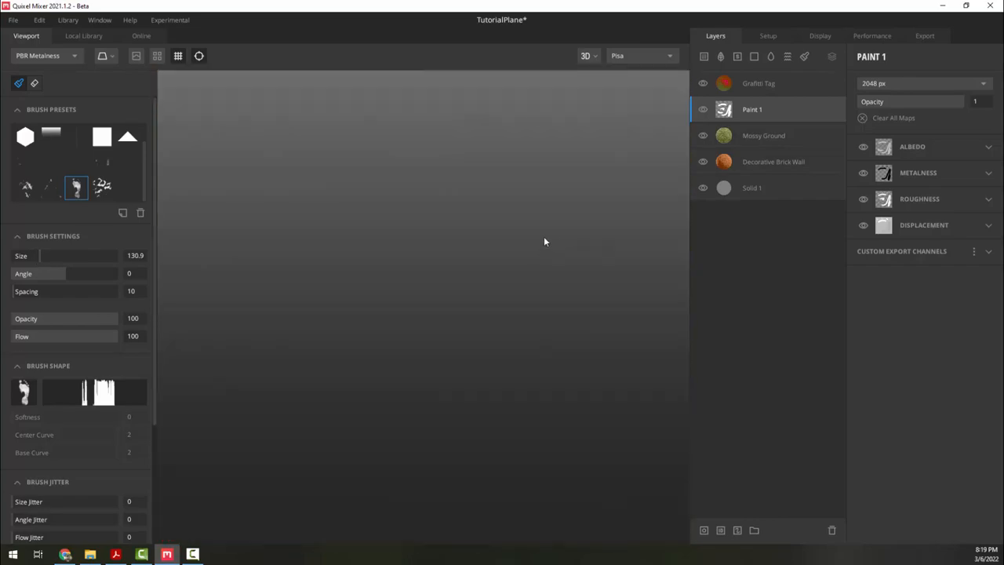
scroll(543, 236, down, 1)
middle_drag(656, 192, 236, 222)
middle_drag(518, 212, 313, 235)
scroll(327, 238, down, 4)
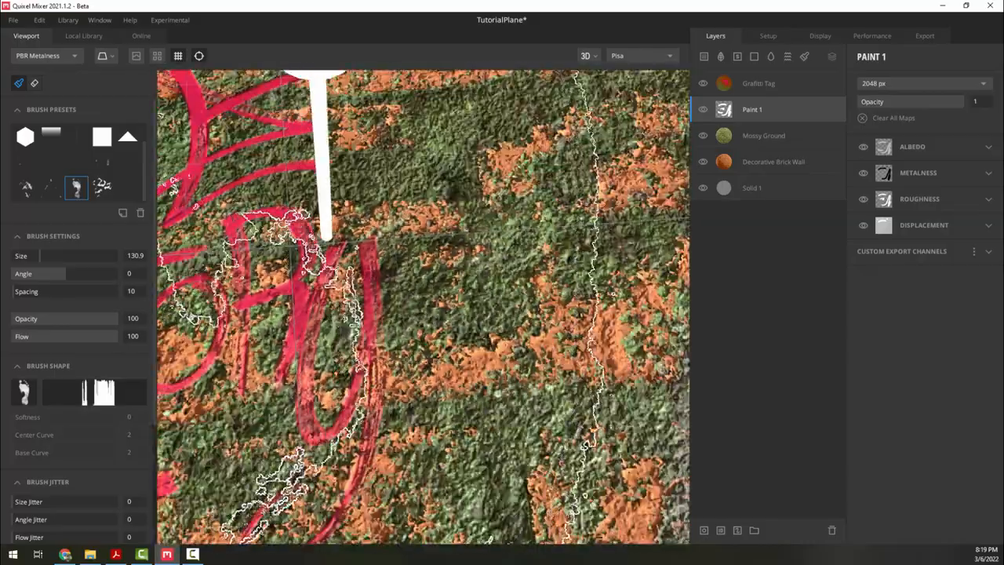
scroll(440, 208, up, 3)
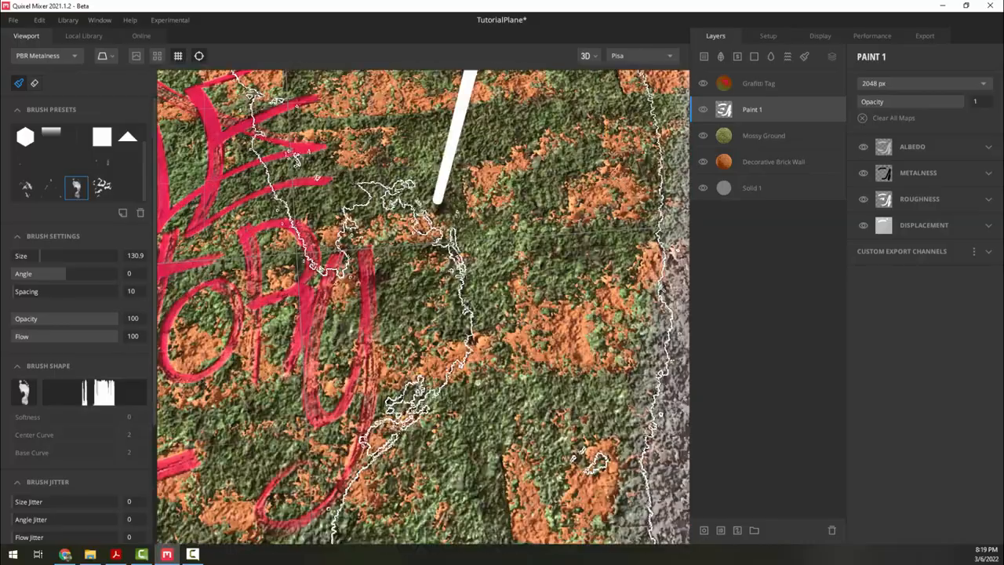
scroll(445, 210, up, 5)
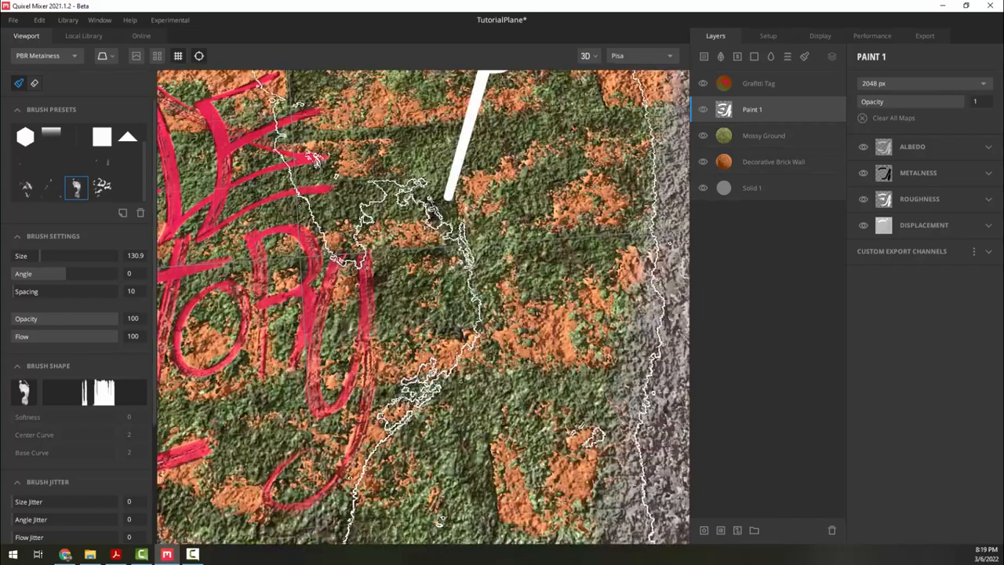
scroll(445, 208, down, 4)
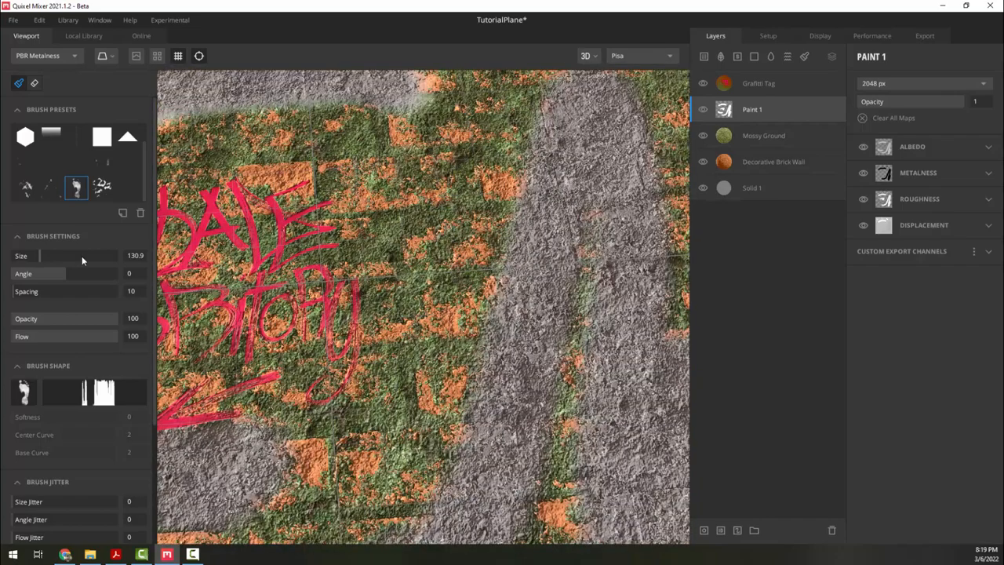
click(442, 221)
Step: Inspect the footprint's relief from a low angle, then preview the material on a cube mesh and return to the plane
mouse_move(469, 357)
alt+mouse_down()
mouse_move(446, 385)
mouse_move(415, 366)
mouse_move(460, 314)
mouse_move(481, 250)
mouse_move(377, 403)
mouse_move(419, 395)
mouse_move(447, 336)
alt+mouse_up()
mouse_move(333, 280)
alt+mouse_down()
mouse_move(478, 291)
mouse_move(441, 369)
mouse_move(511, 287)
mouse_move(497, 240)
mouse_move(505, 262)
alt+mouse_up()
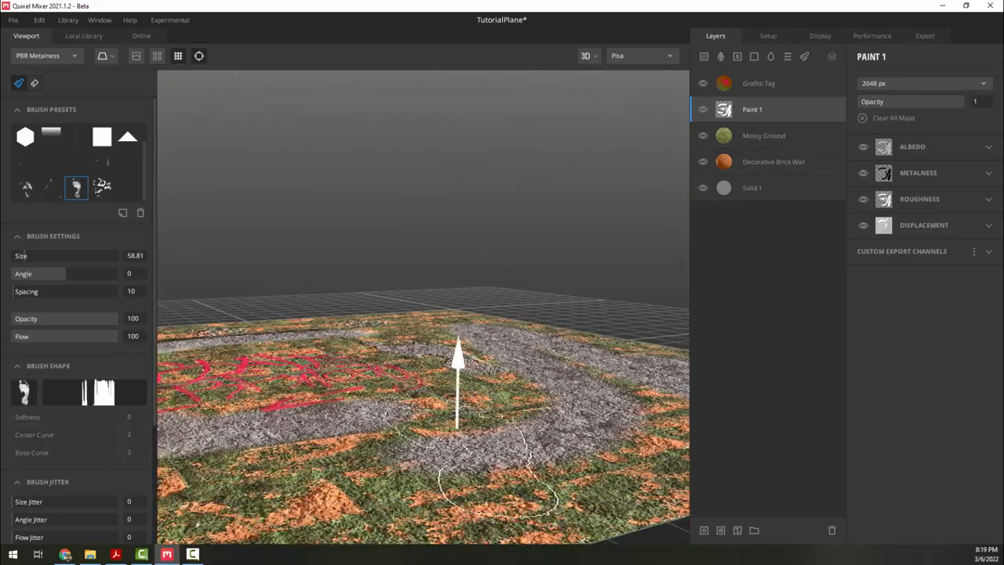
alt+drag(551, 358, 523, 357)
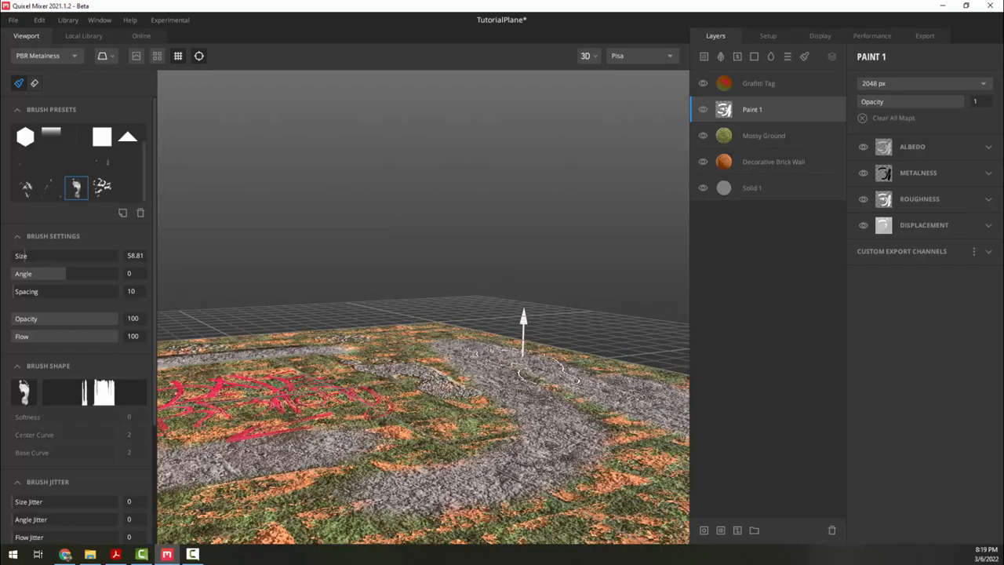
mouse_move(523, 314)
alt+mouse_down()
mouse_move(446, 401)
mouse_move(478, 348)
mouse_move(654, 237)
mouse_move(240, 403)
alt+mouse_up()
mouse_move(410, 152)
alt+mouse_down()
mouse_move(426, 385)
mouse_move(441, 294)
mouse_move(348, 337)
alt+mouse_up()
click(102, 56)
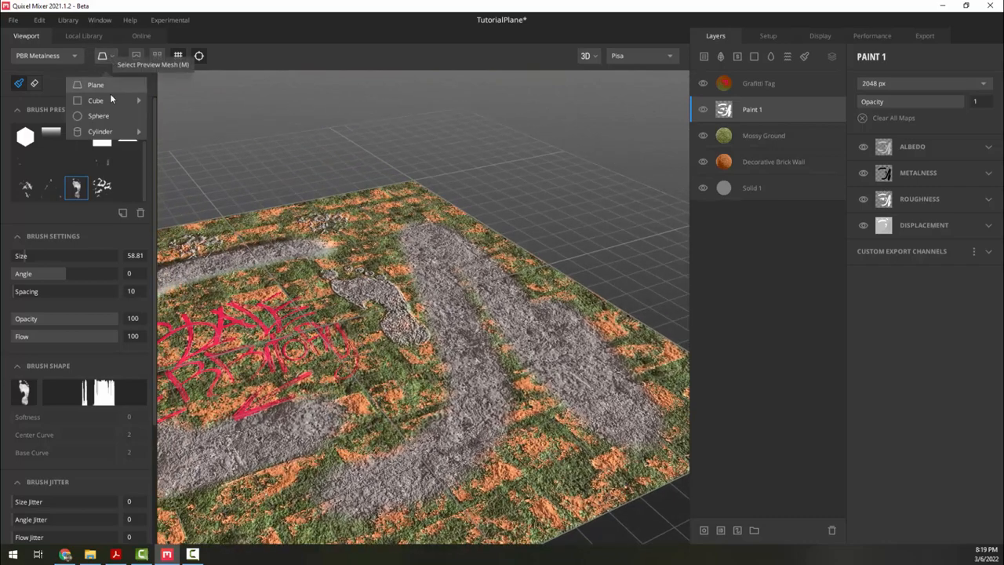
mouse_move(100, 101)
click(161, 101)
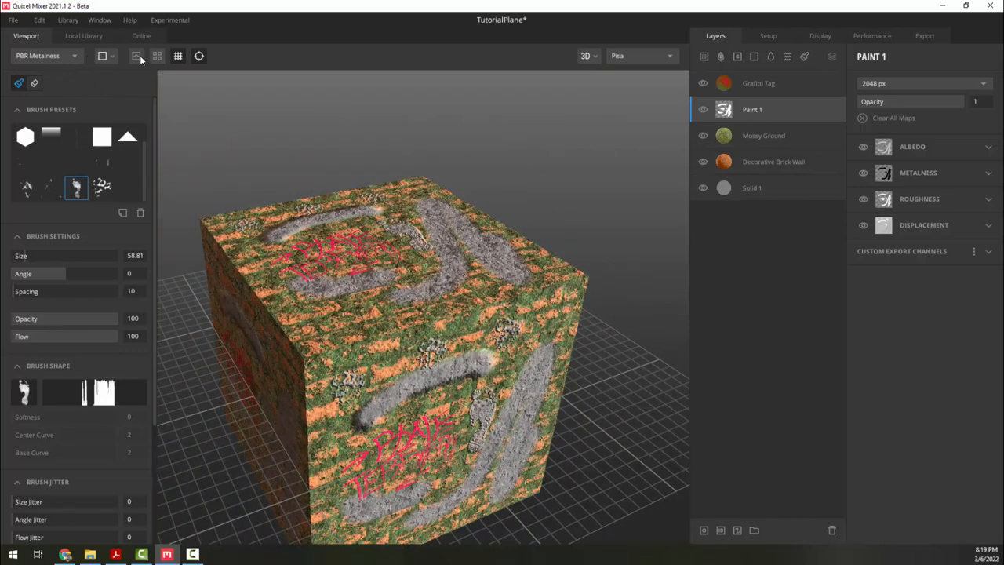
click(106, 56)
click(93, 83)
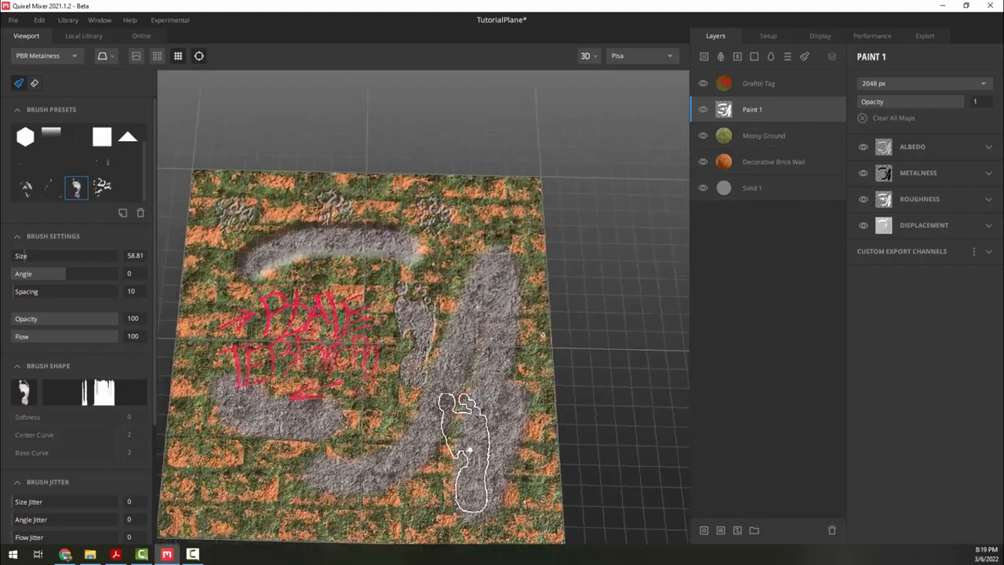
Step: Examine the painted strokes, stamps and graffiti across the whole plane from several angles and review the brush settings
middle_drag(436, 395, 474, 301)
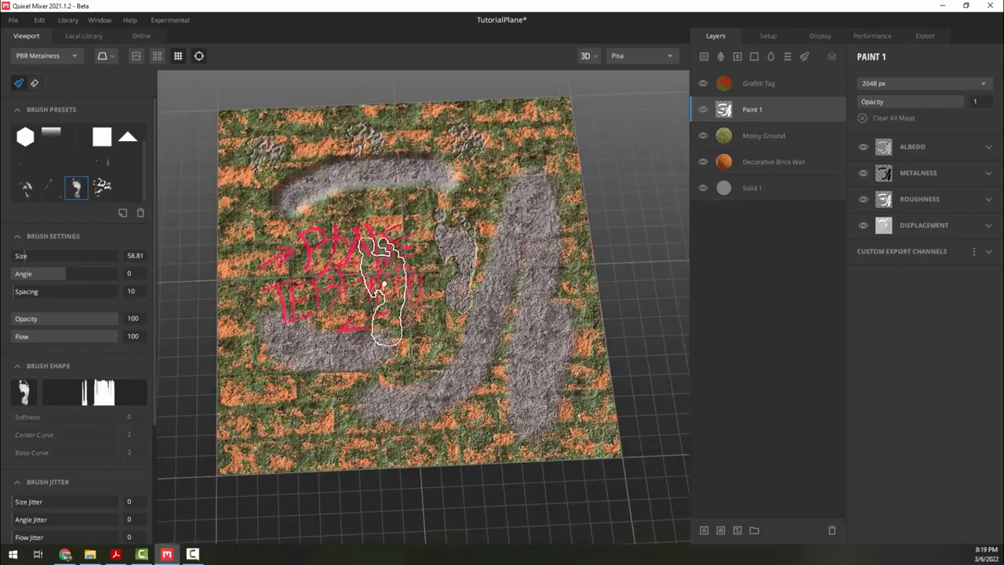
scroll(383, 284, up, 2)
scroll(426, 294, up, 3)
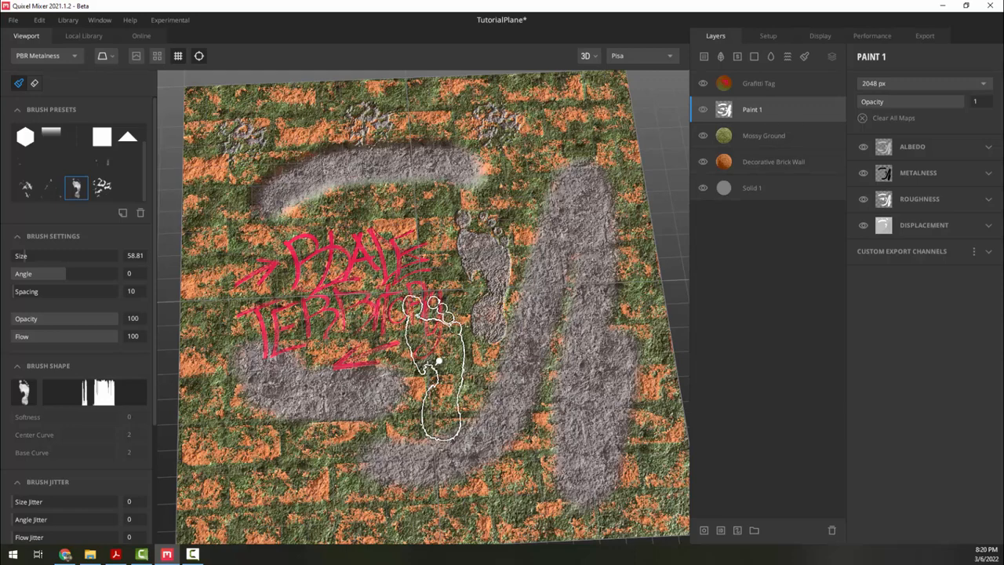
scroll(76, 208, down, 3)
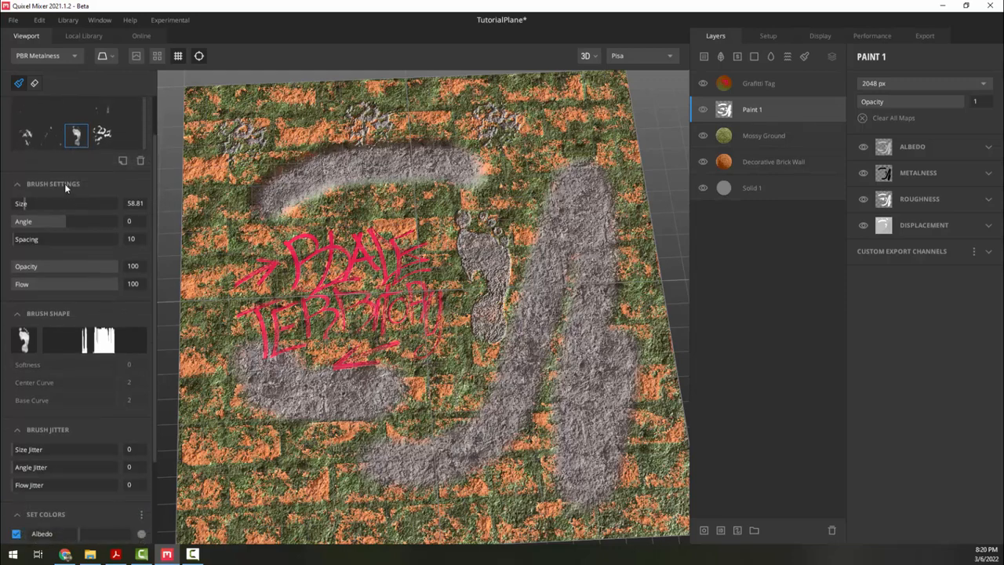
scroll(64, 183, up, 2)
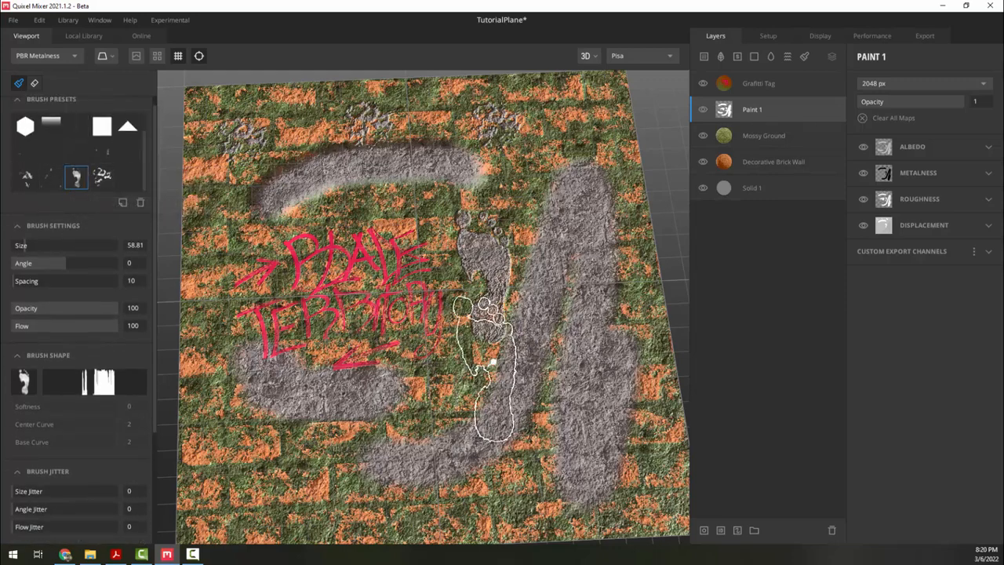
mouse_move(364, 387)
middle_down()
mouse_move(419, 342)
mouse_move(378, 363)
middle_up()
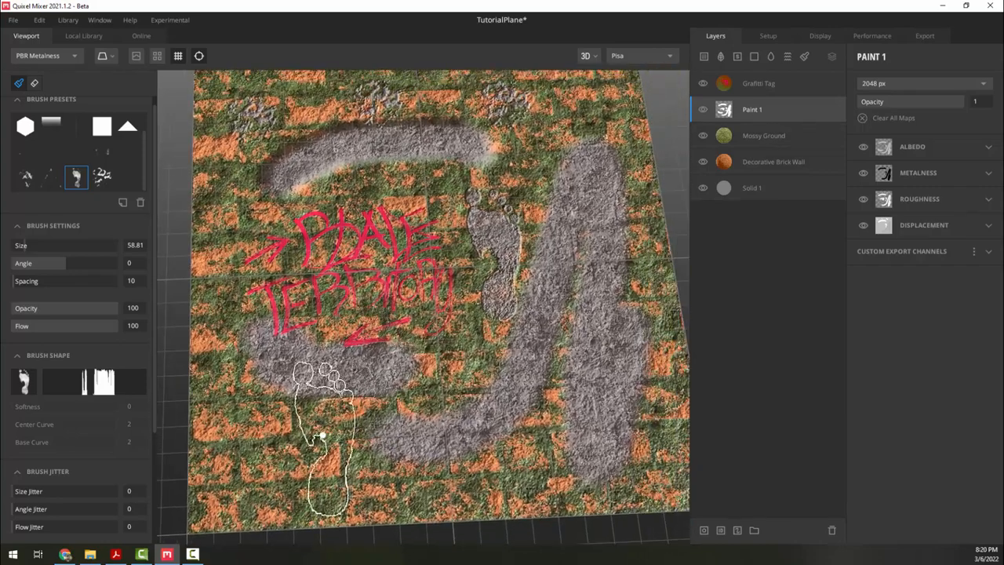
mouse_move(318, 458)
middle_down()
mouse_move(366, 419)
mouse_move(309, 460)
middle_up()
mouse_move(309, 459)
alt+mouse_down()
mouse_move(379, 403)
mouse_move(364, 372)
alt+mouse_up()
middle_drag(251, 366, 328, 337)
scroll(262, 330, up, 2)
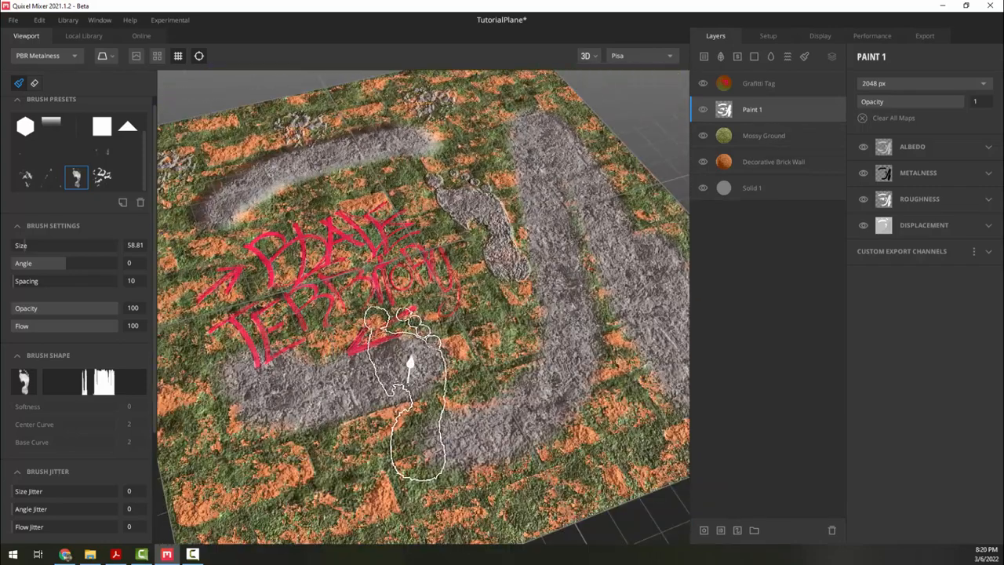